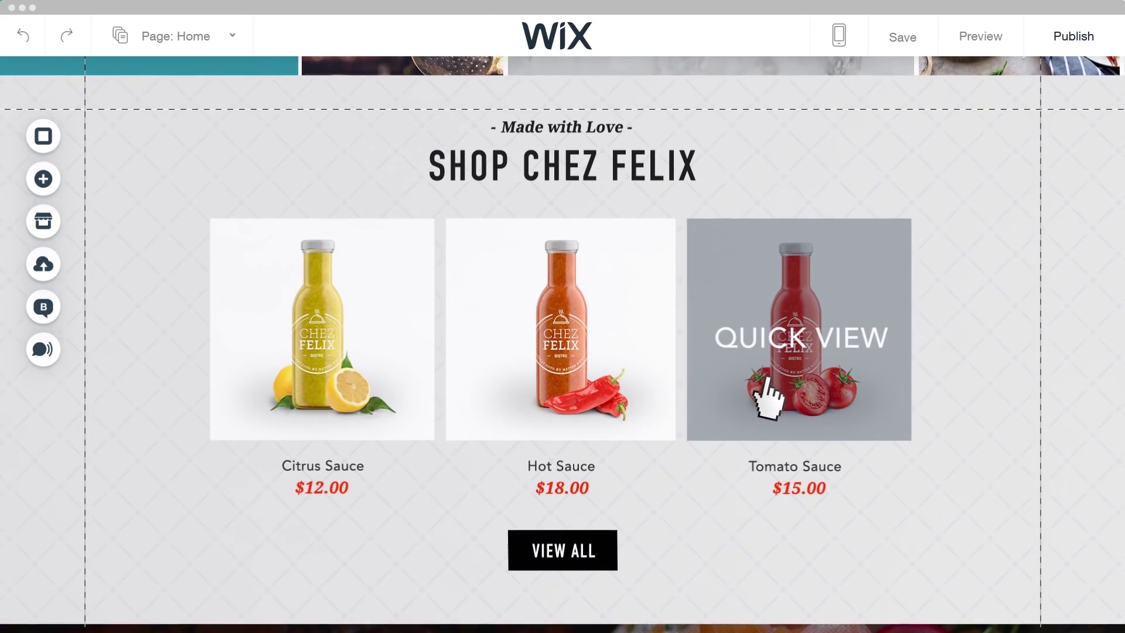
{"action": "left_click", "coordinate": [765, 380]}
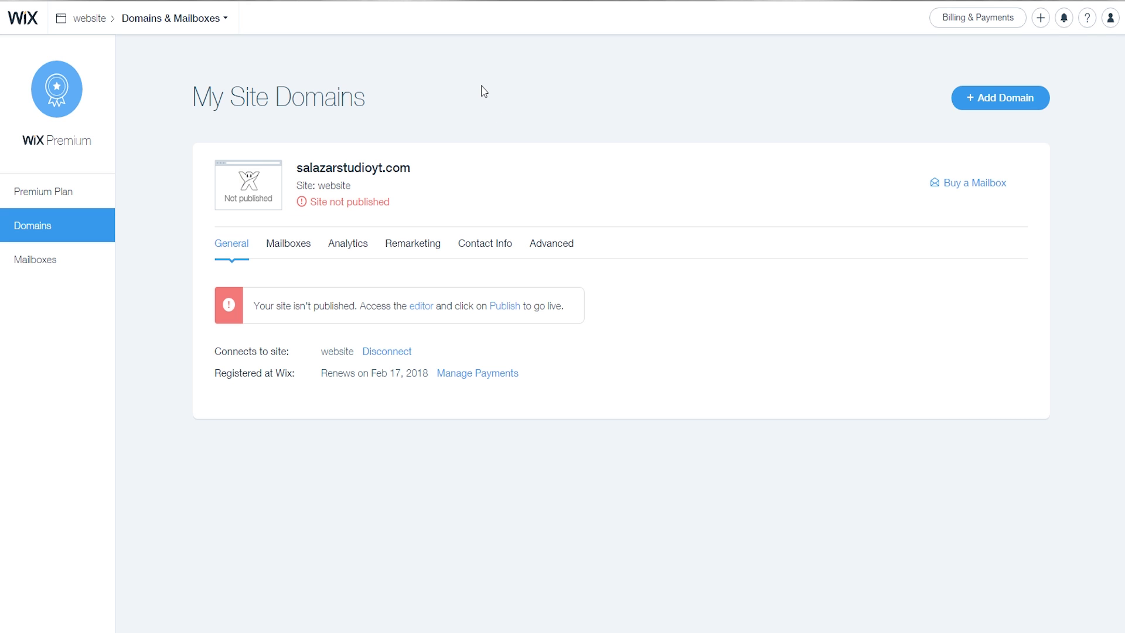
- Go to the dashboard of the site named website, open its Site Manager and start editing the site
{"action": "left_click", "coordinate": [91, 19]}
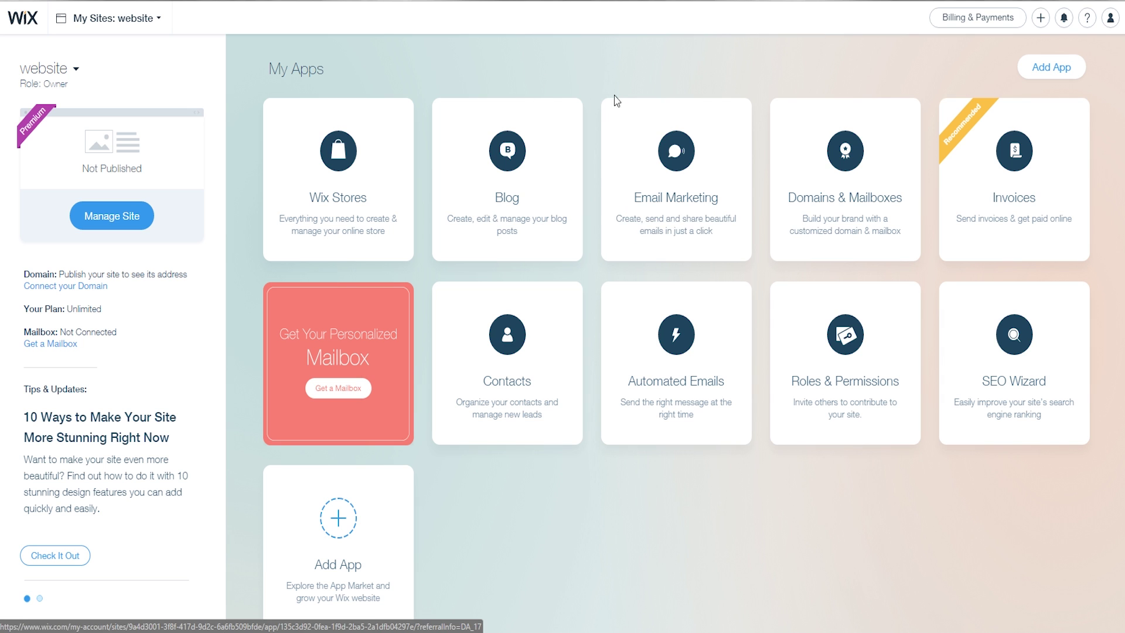
{"action": "left_click", "coordinate": [112, 218]}
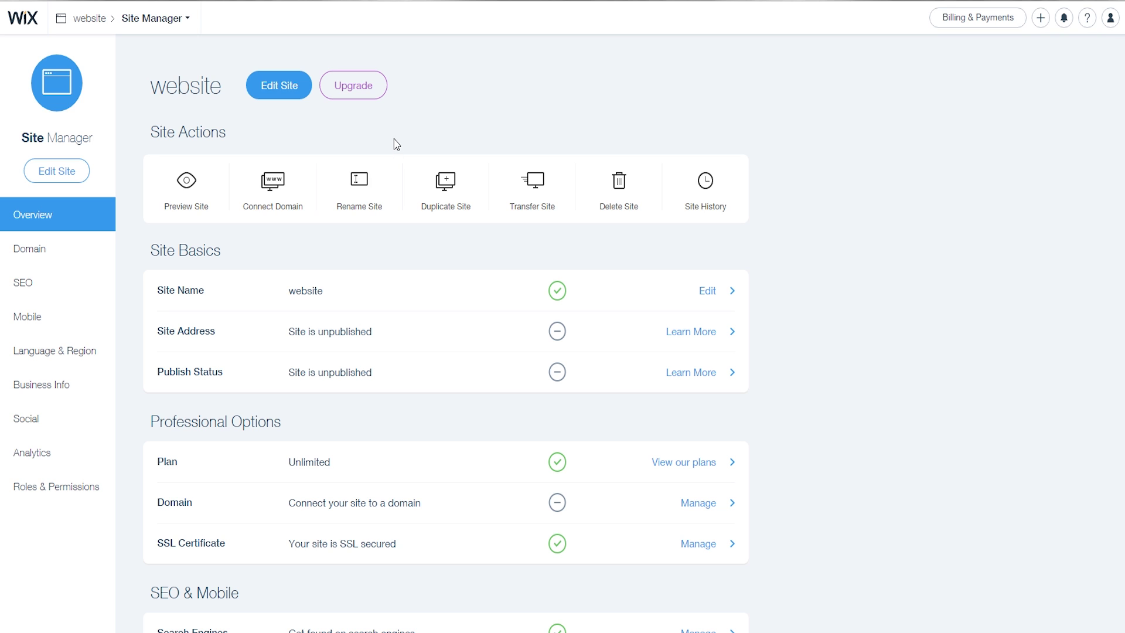
{"action": "left_click", "coordinate": [279, 90]}
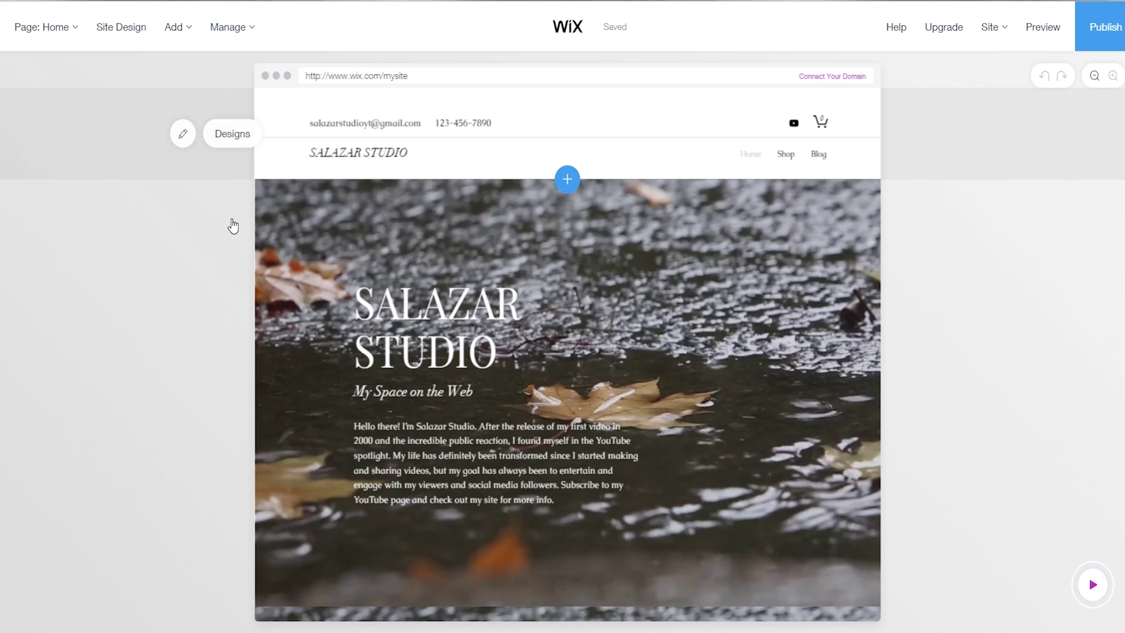
- Look through the home page's sections from the header to below the VIDEO COLLECTION section
{"action": "mouse_move", "coordinate": [236, 280]}
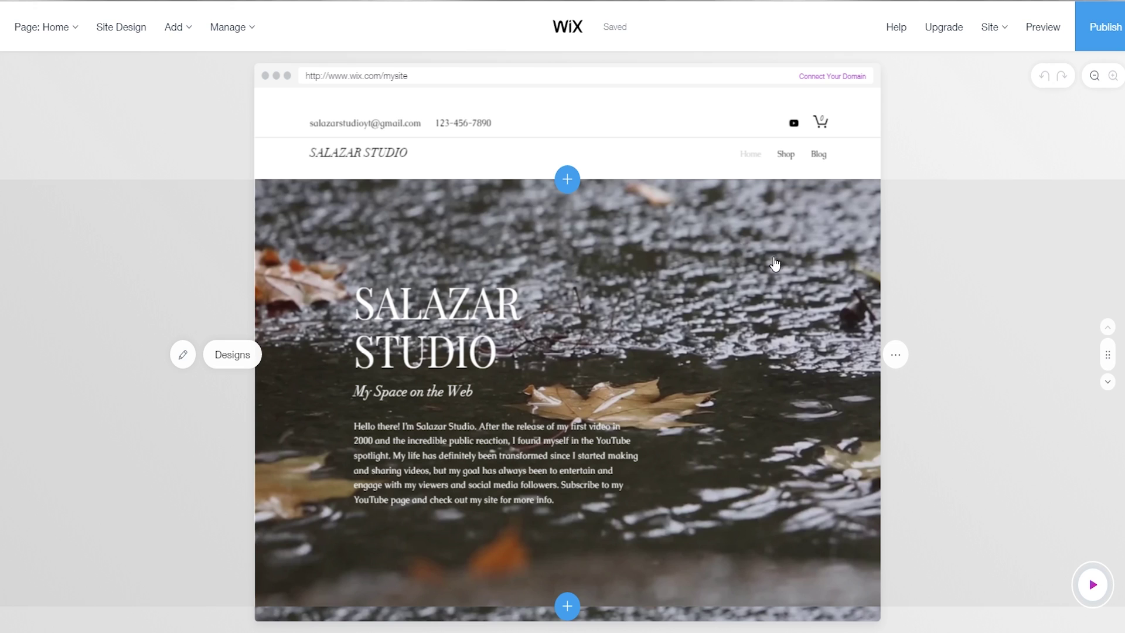
{"action": "scroll", "coordinate": [820, 260], "scroll_direction": "down", "scroll_amount": 5}
{"action": "scroll", "coordinate": [845, 261], "scroll_direction": "down", "scroll_amount": 7}
{"action": "scroll", "coordinate": [941, 336], "scroll_direction": "up", "scroll_amount": 12}
{"action": "scroll", "coordinate": [765, 368], "scroll_direction": "down", "scroll_amount": 5}
{"action": "scroll", "coordinate": [899, 361], "scroll_direction": "down", "scroll_amount": 6}
{"action": "scroll", "coordinate": [904, 359], "scroll_direction": "up", "scroll_amount": 8}
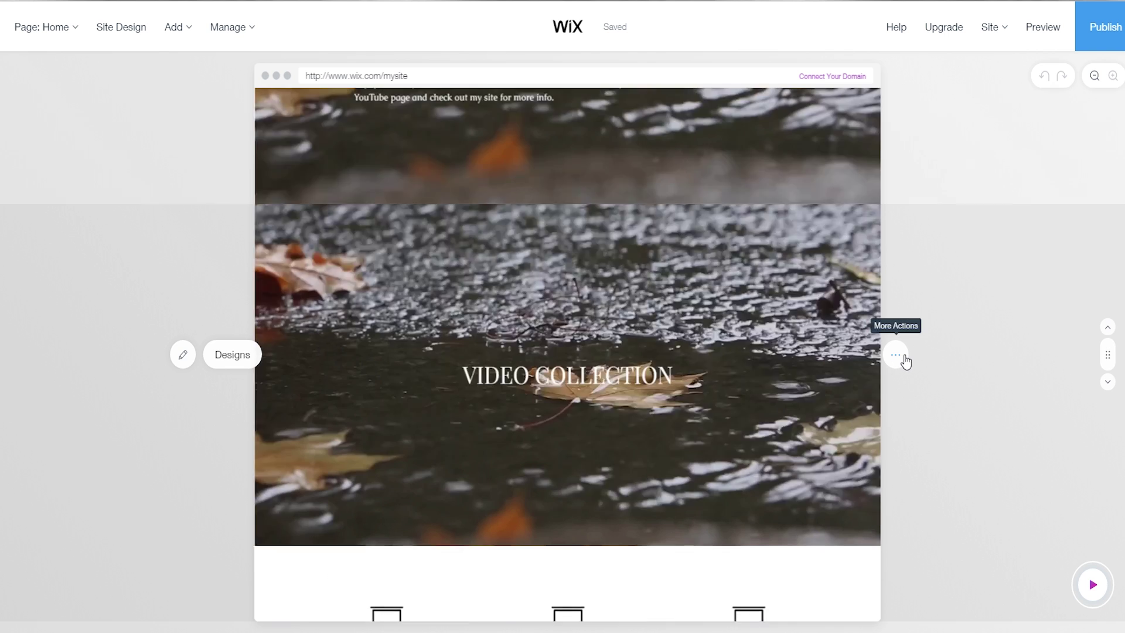
{"action": "scroll", "coordinate": [914, 331], "scroll_direction": "up", "scroll_amount": 3}
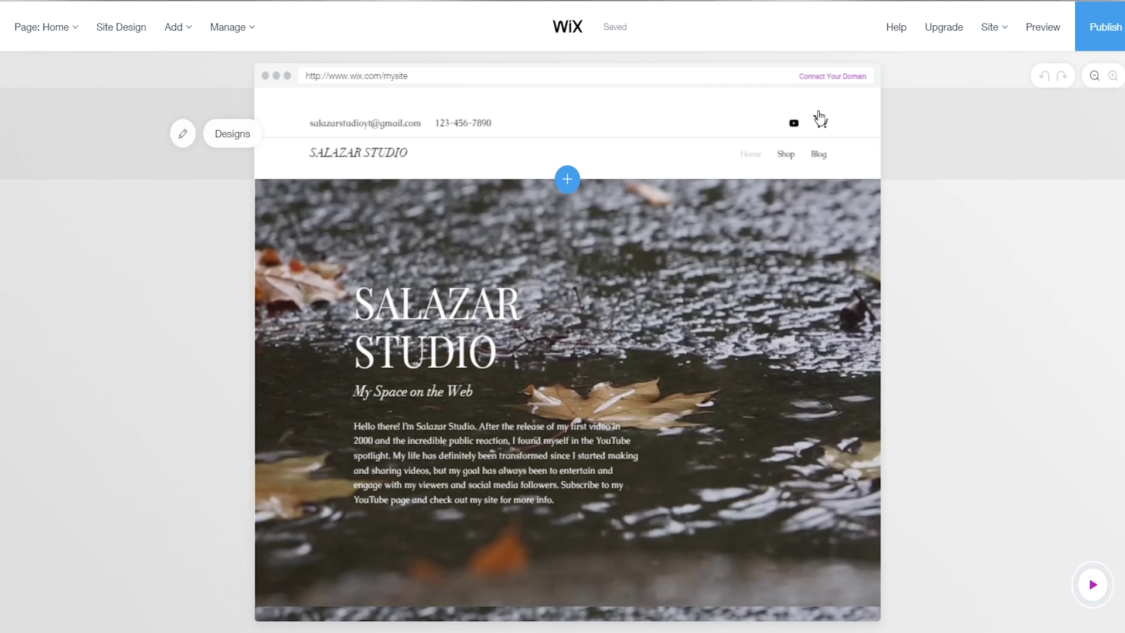
- Switch the site to the full Wix Editor and dismiss the welcome message
{"action": "left_click", "coordinate": [1003, 32]}
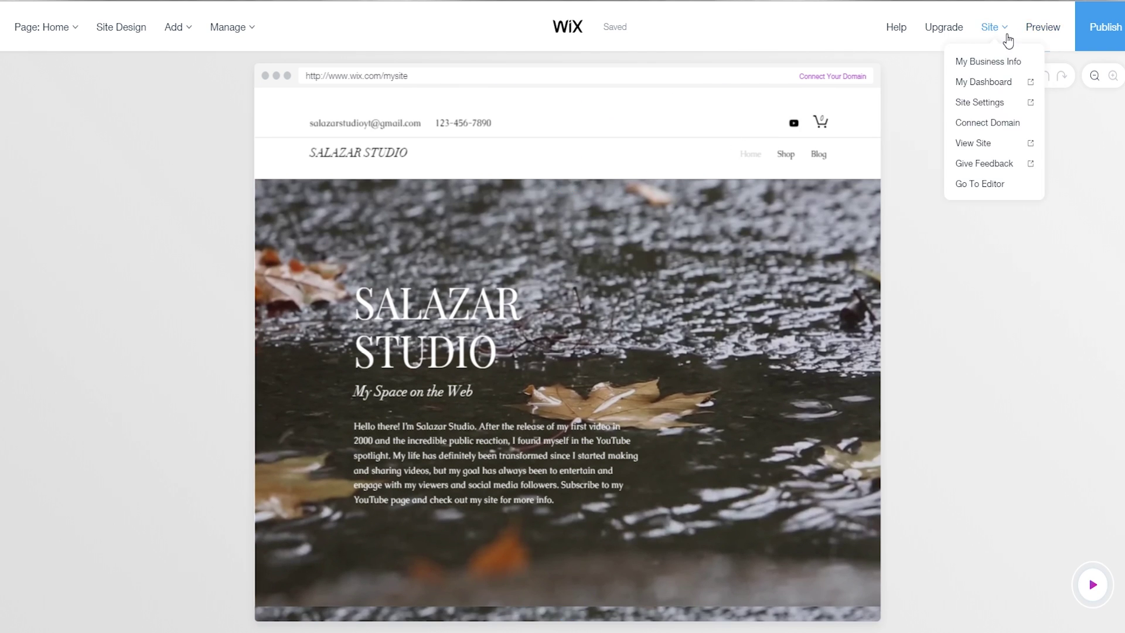
{"action": "left_click", "coordinate": [993, 187]}
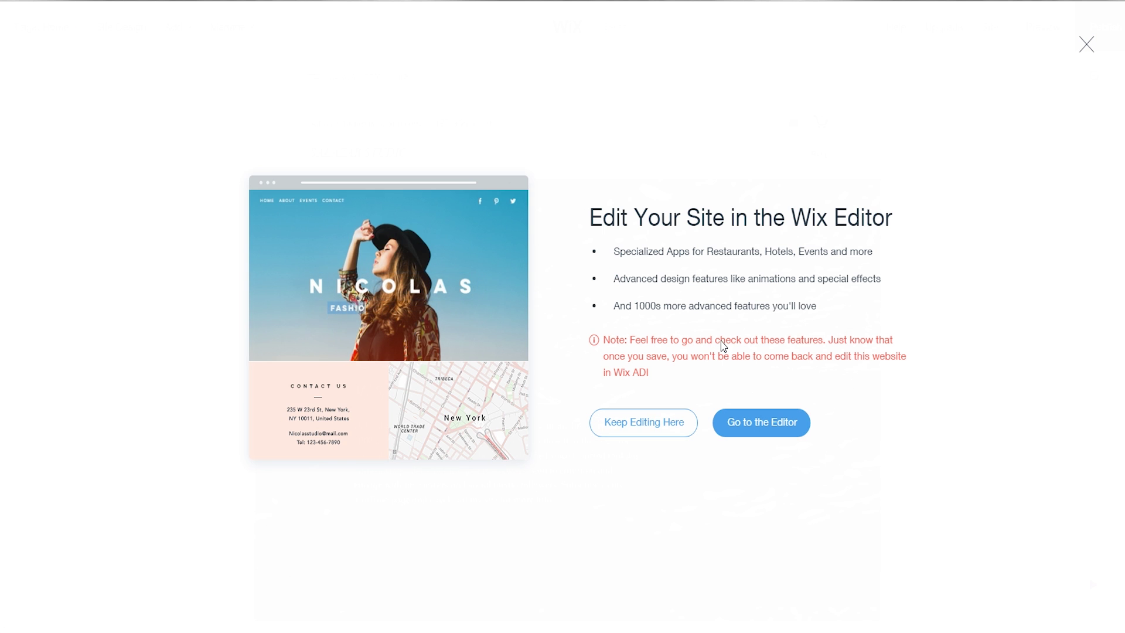
{"action": "left_click", "coordinate": [764, 423]}
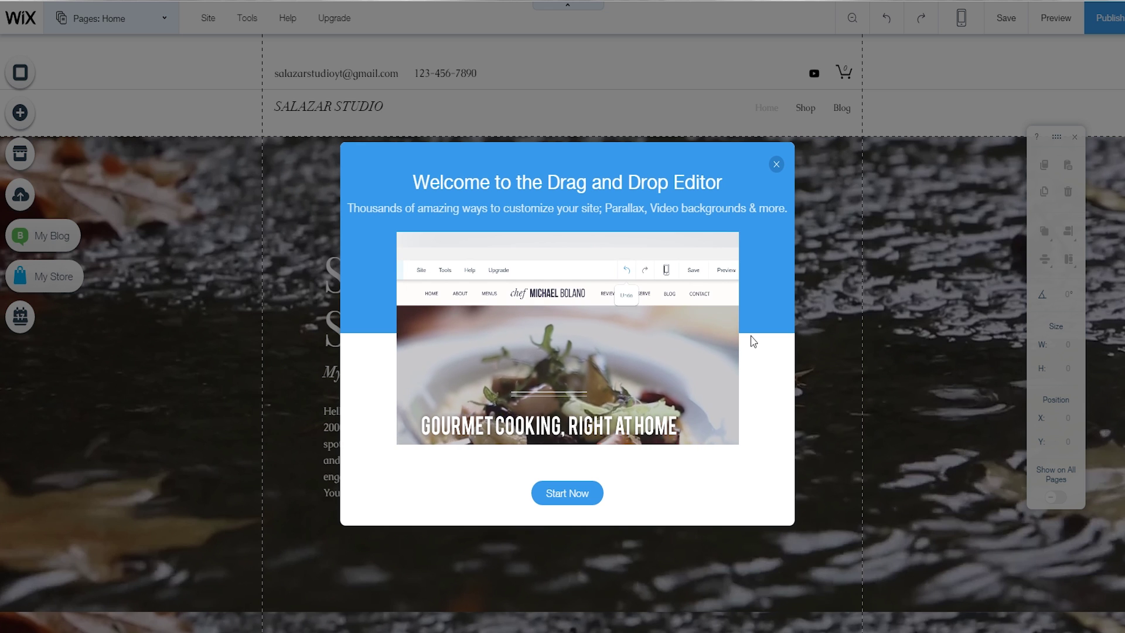
{"action": "left_click", "coordinate": [925, 55]}
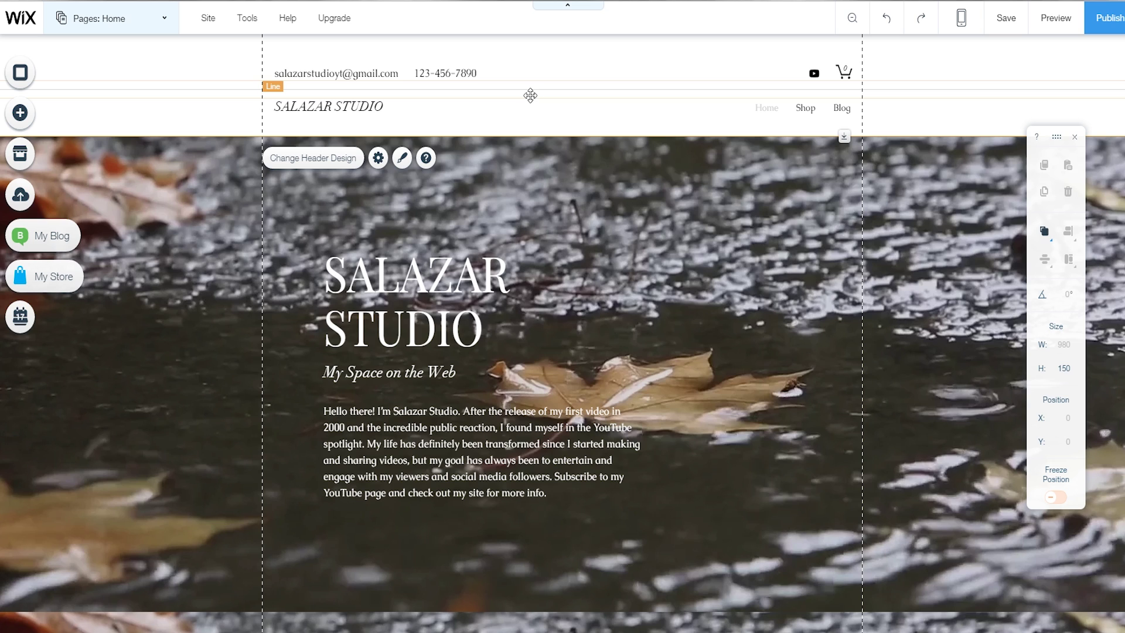
- Shift the header's element group to X 13 and move the SALAZAR STUDIO title within it down to Y 100
{"action": "left_click", "coordinate": [344, 104]}
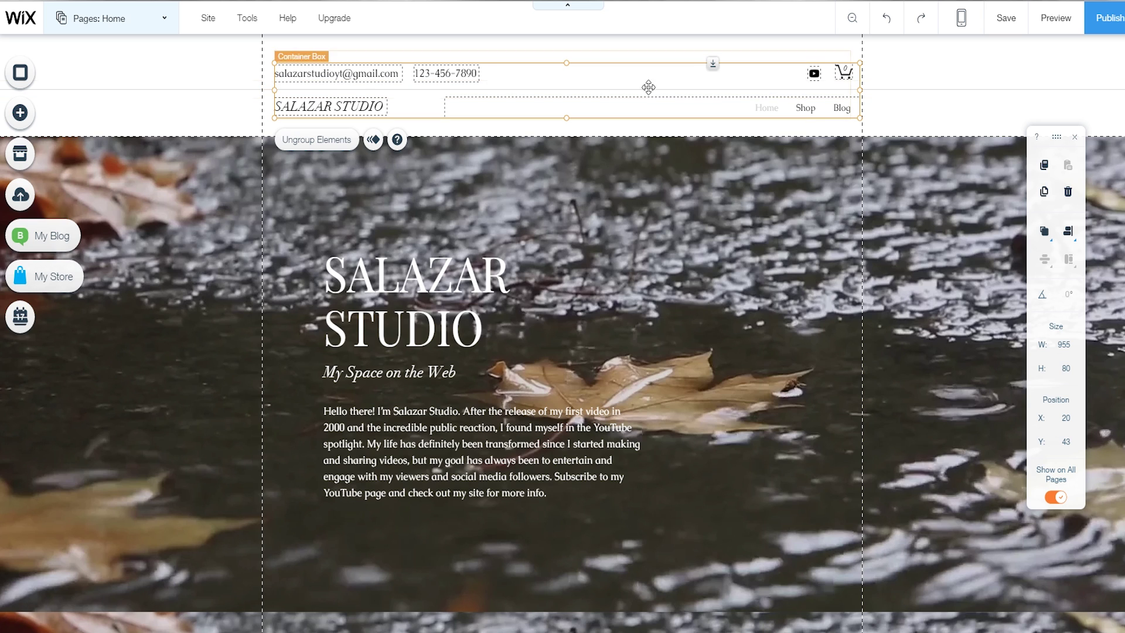
{"action": "mouse_move", "coordinate": [360, 109]}
{"action": "left_mouse_down"}
{"action": "mouse_move", "coordinate": [377, 107]}
{"action": "mouse_move", "coordinate": [350, 117]}
{"action": "left_mouse_up"}
{"action": "left_click", "coordinate": [342, 109]}
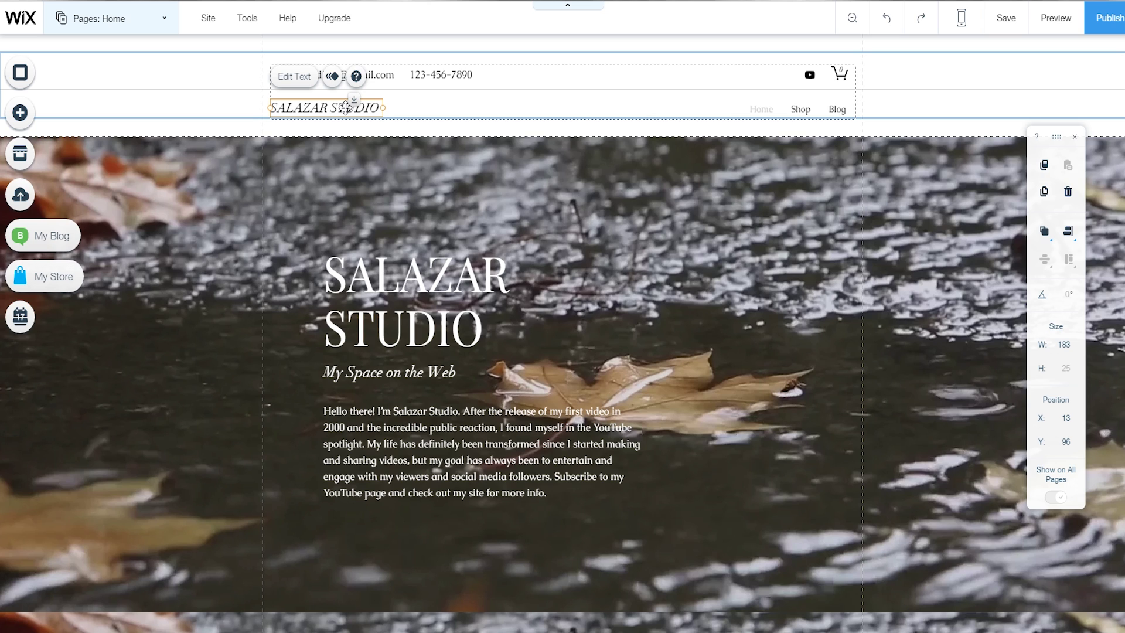
{"action": "mouse_move", "coordinate": [345, 108]}
{"action": "left_mouse_down"}
{"action": "mouse_move", "coordinate": [487, 67]}
{"action": "mouse_move", "coordinate": [659, 66]}
{"action": "mouse_move", "coordinate": [600, 88]}
{"action": "mouse_move", "coordinate": [331, 109]}
{"action": "left_mouse_up"}
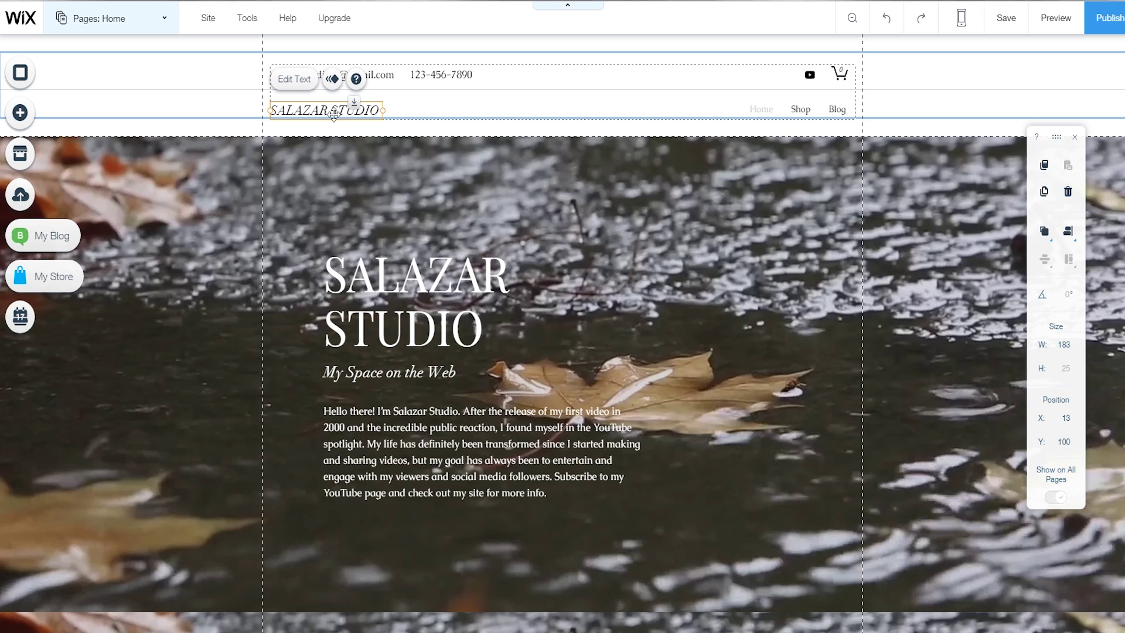
- Set the header title's font size to 60 px and fit it on one line in a 549 px wide text box at X 216
{"action": "left_click", "coordinate": [294, 81]}
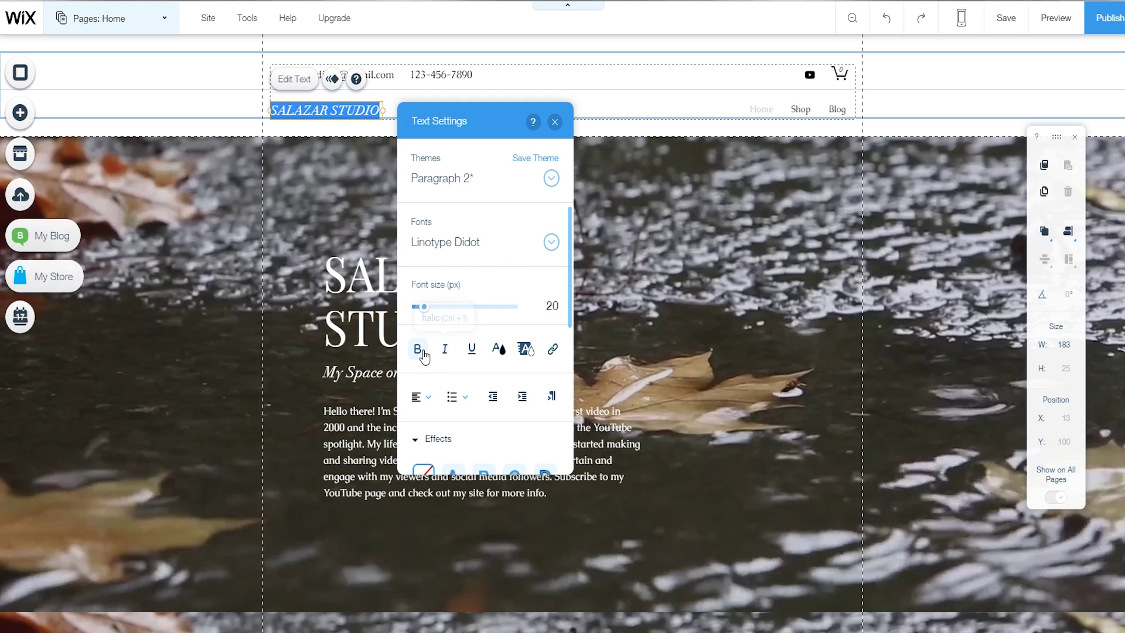
{"action": "scroll", "coordinate": [428, 351], "scroll_direction": "down", "scroll_amount": 2}
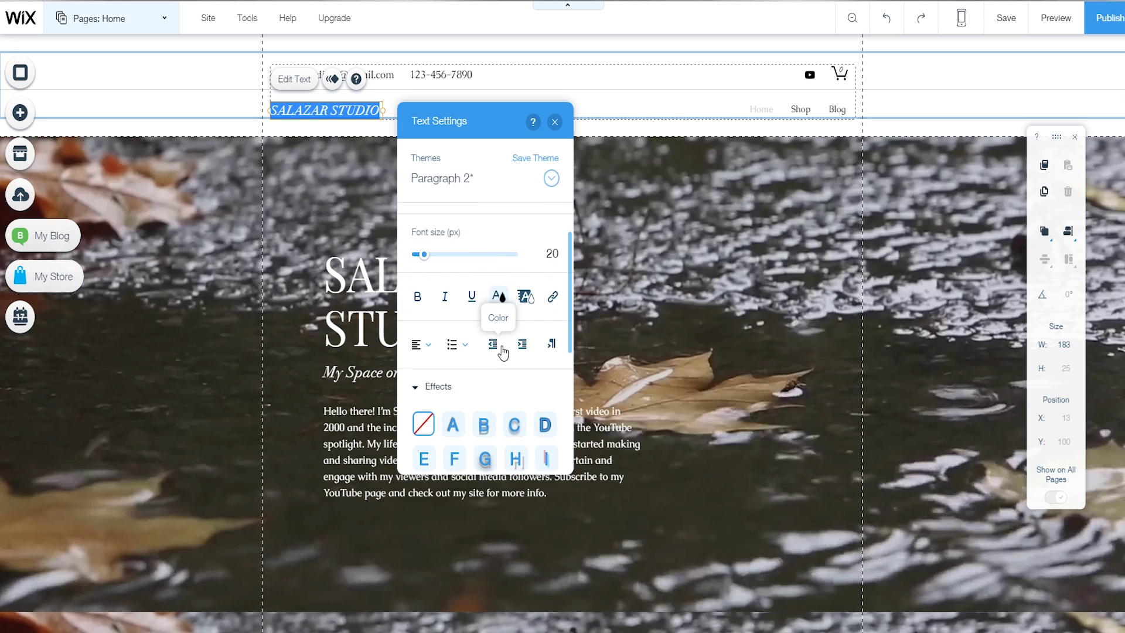
{"action": "scroll", "coordinate": [433, 351], "scroll_direction": "down", "scroll_amount": 4}
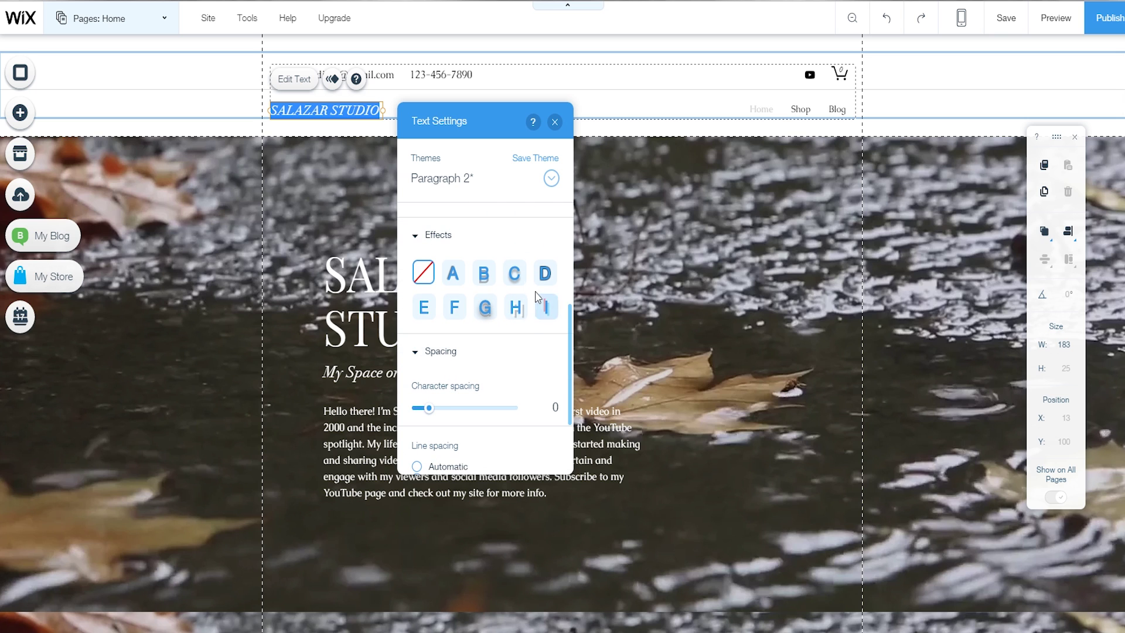
{"action": "scroll", "coordinate": [451, 358], "scroll_direction": "down", "scroll_amount": 2}
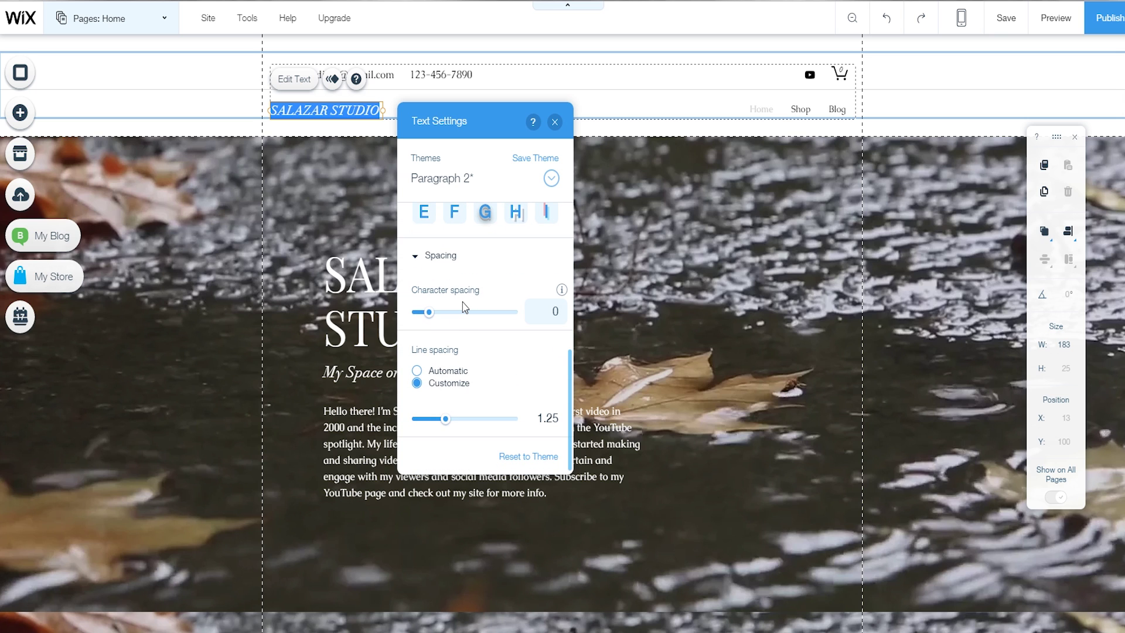
{"action": "scroll", "coordinate": [465, 307], "scroll_direction": "up", "scroll_amount": 5}
{"action": "left_click", "coordinate": [427, 307]}
{"action": "left_click_drag", "start_coordinate": [434, 311], "coordinate": [449, 315]}
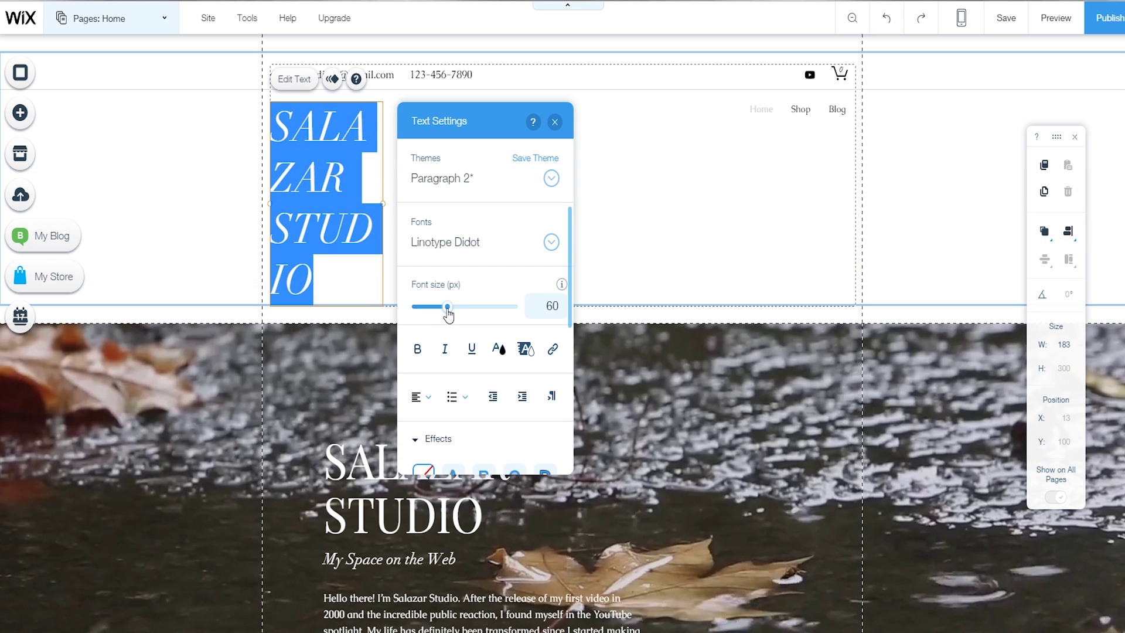
{"action": "left_click_drag", "start_coordinate": [383, 207], "coordinate": [616, 179]}
{"action": "left_click_drag", "start_coordinate": [404, 120], "coordinate": [516, 123]}
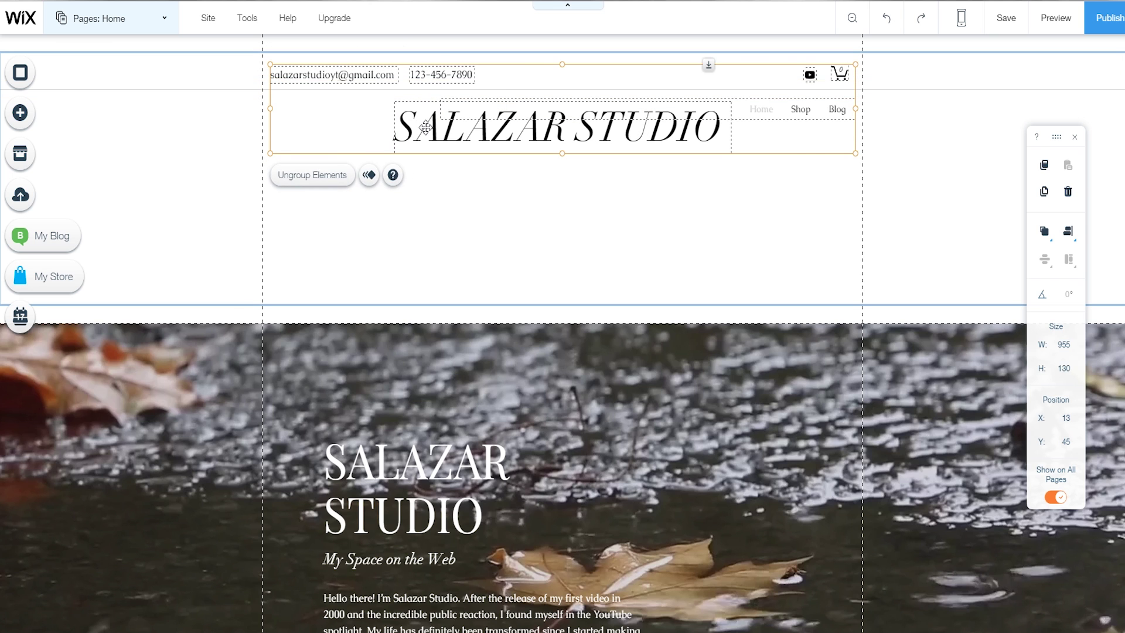
- Change the header title's font to Pacifica Condensed and enlarge the text until it nearly fills its box
{"action": "double_click", "coordinate": [521, 140]}
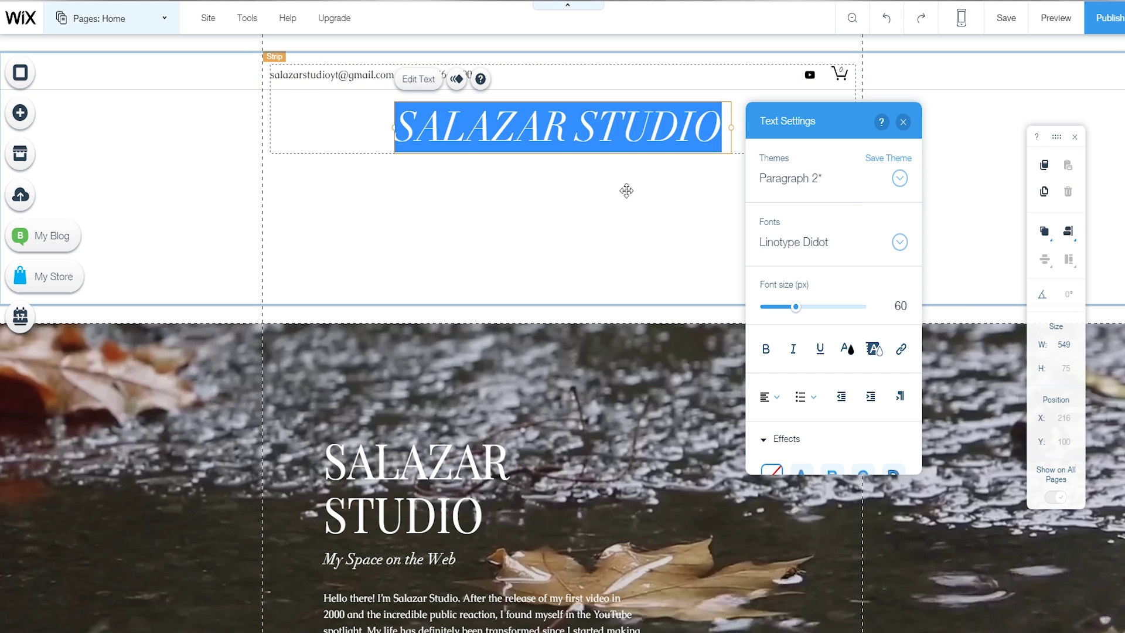
{"action": "left_click", "coordinate": [866, 243]}
{"action": "left_click", "coordinate": [843, 373]}
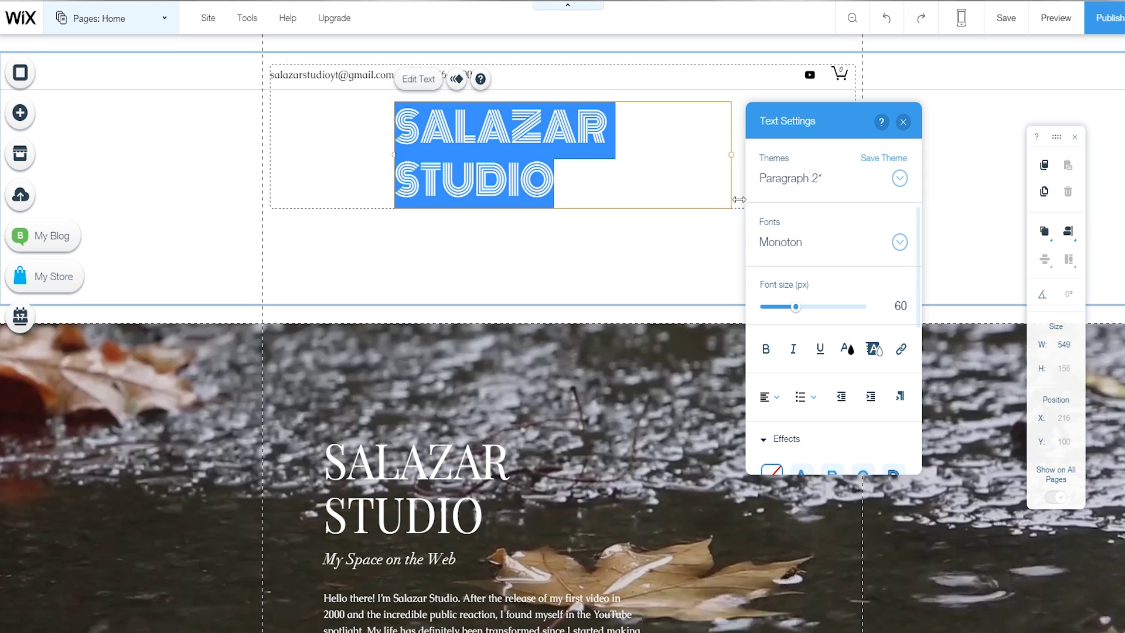
{"action": "left_click", "coordinate": [882, 243]}
{"action": "scroll", "coordinate": [881, 388], "scroll_direction": "down", "scroll_amount": 5}
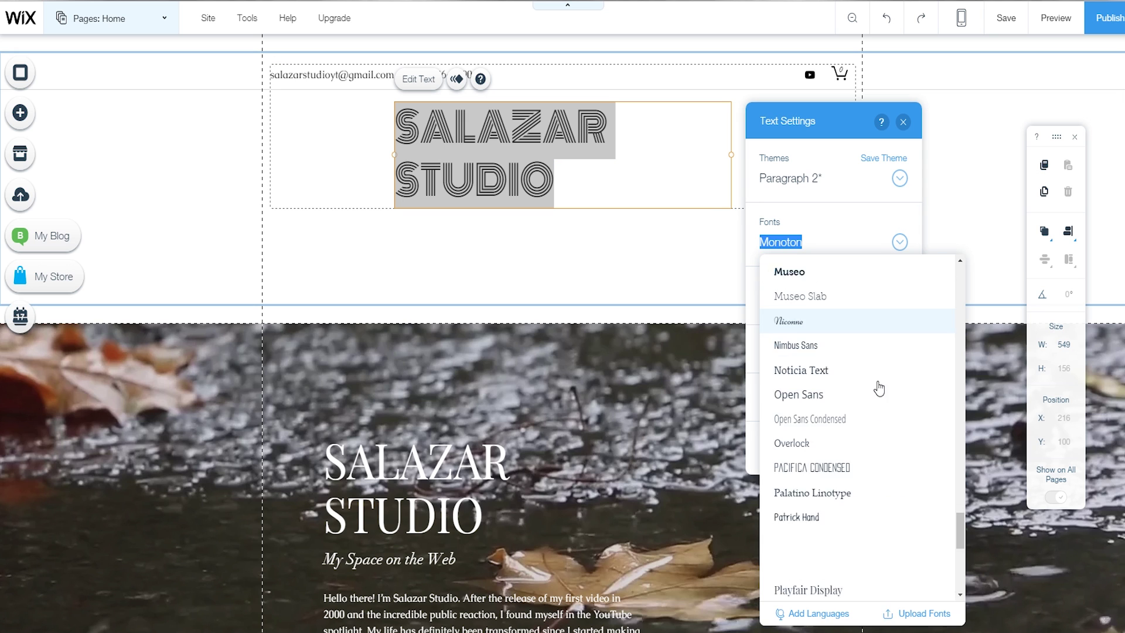
{"action": "left_click", "coordinate": [820, 334]}
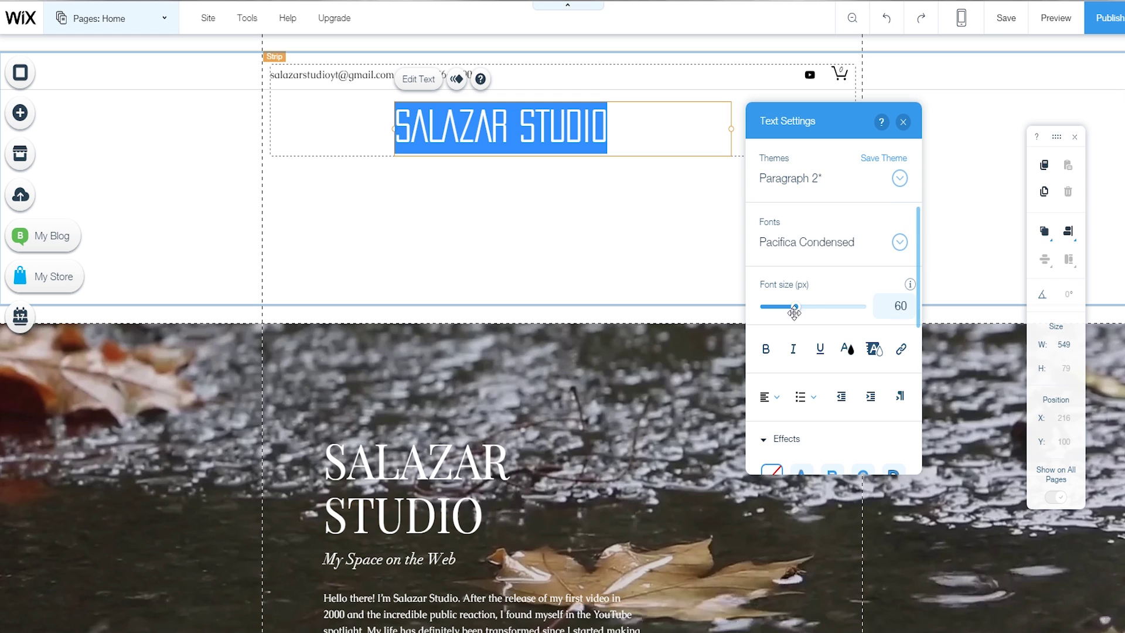
{"action": "left_click_drag", "start_coordinate": [796, 312], "coordinate": [811, 309]}
- Reduce the header's height to 220 px so that it ends just below the title
{"action": "left_click", "coordinate": [316, 242]}
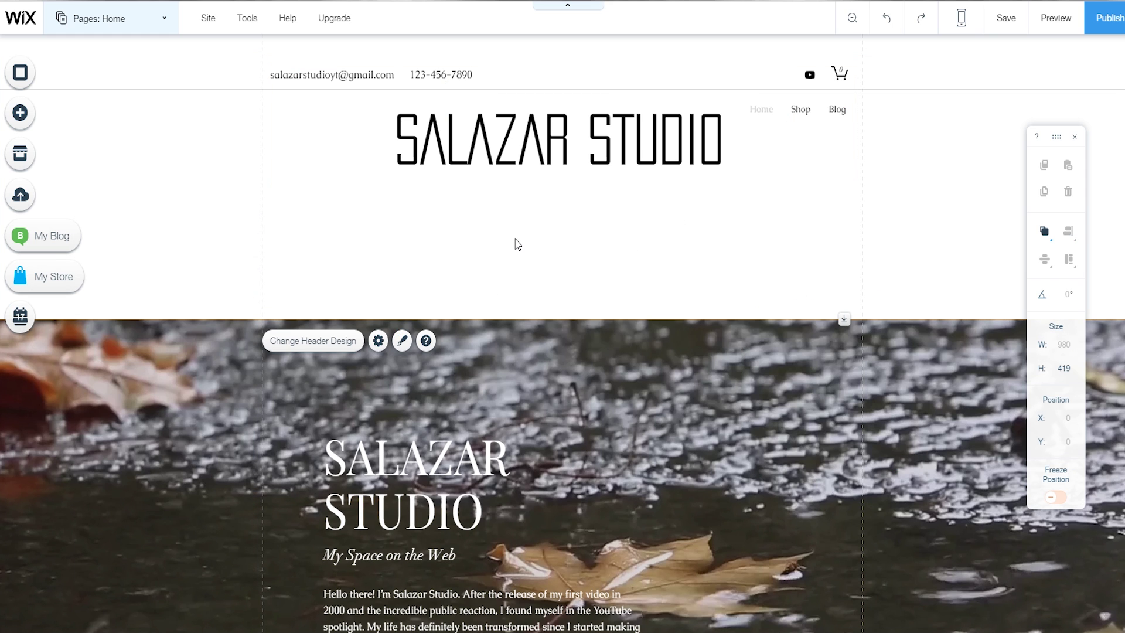
{"action": "left_click_drag", "start_coordinate": [845, 319], "coordinate": [838, 183]}
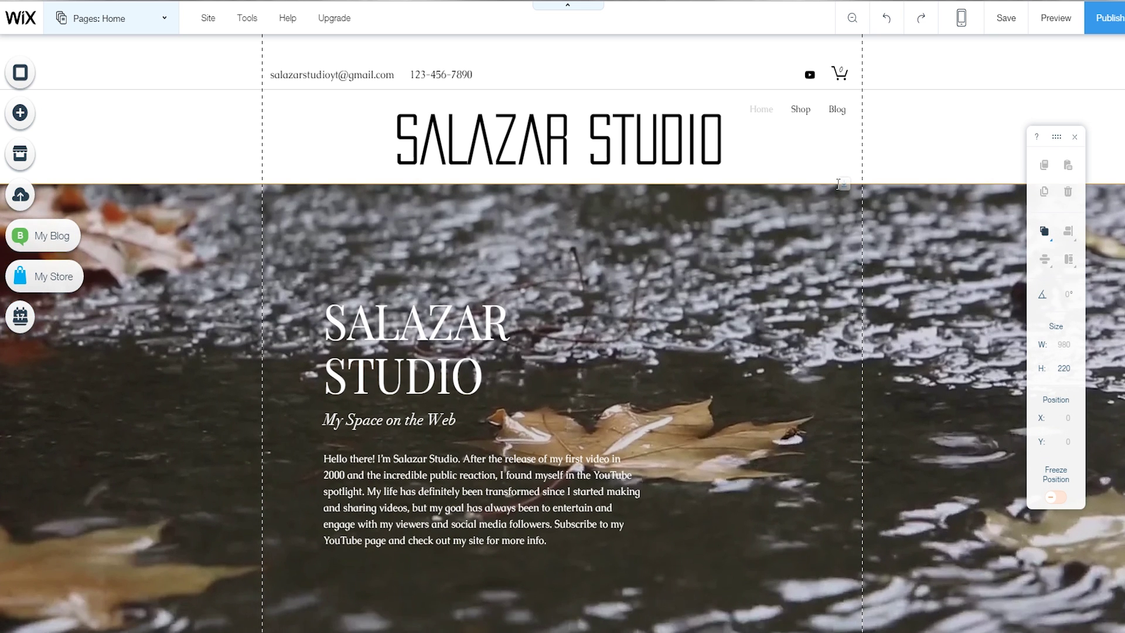
- Delete the three-product store gallery and the element above it in the lower part of the home page
{"action": "scroll", "coordinate": [509, 311], "scroll_direction": "down", "scroll_amount": 10}
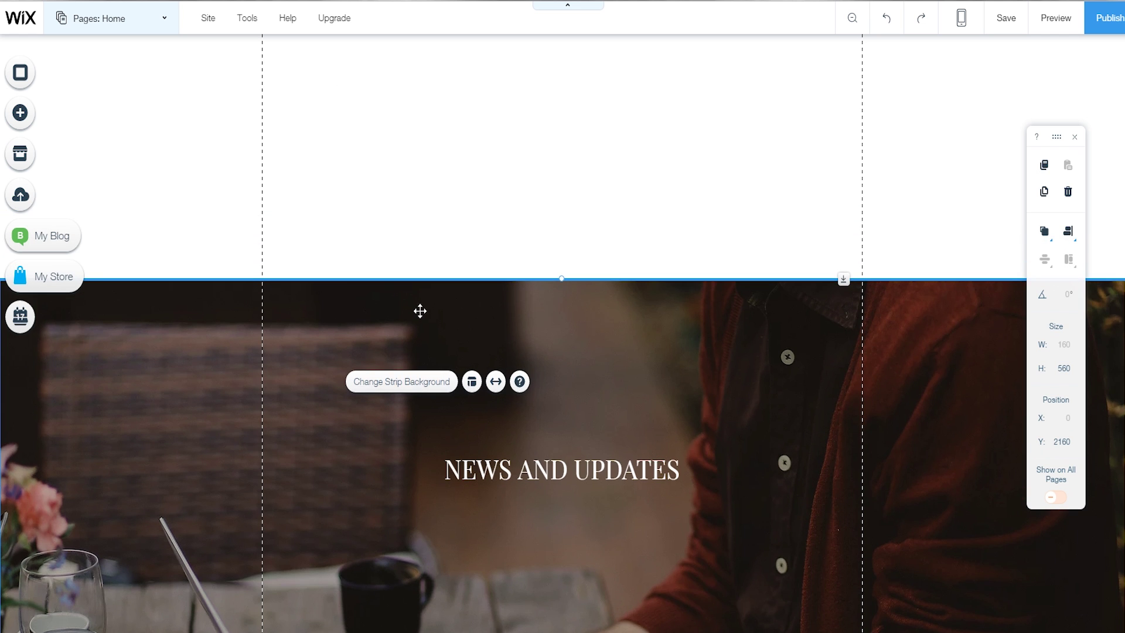
{"action": "scroll", "coordinate": [305, 264], "scroll_direction": "down", "scroll_amount": 5}
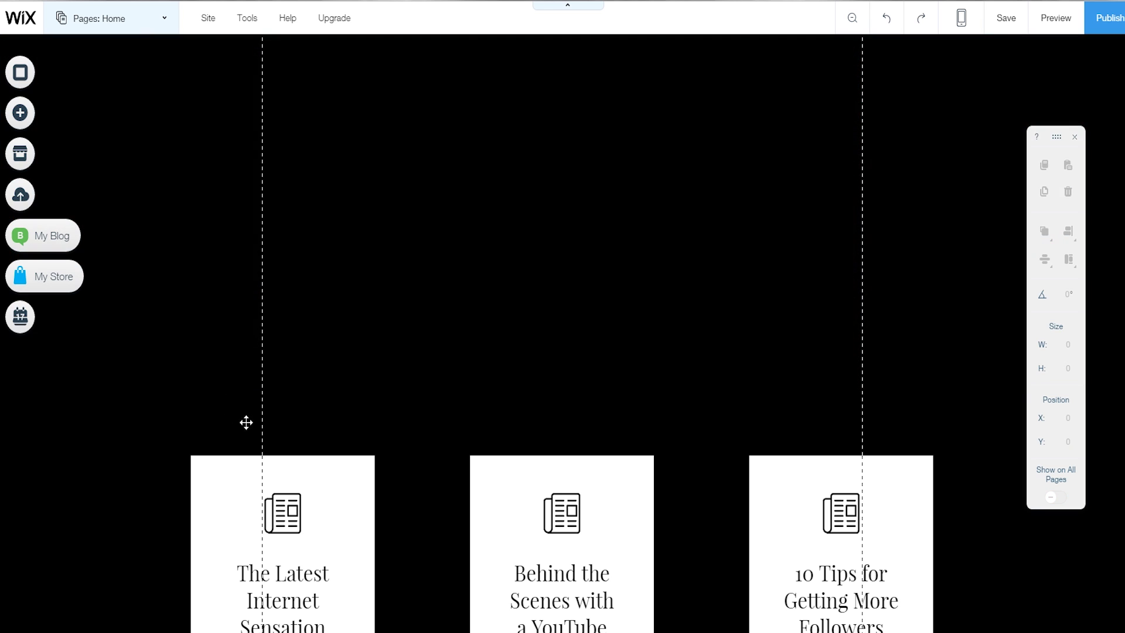
{"action": "scroll", "coordinate": [281, 404], "scroll_direction": "down", "scroll_amount": 5}
{"action": "scroll", "coordinate": [326, 394], "scroll_direction": "down", "scroll_amount": 10}
{"action": "left_click", "coordinate": [407, 262]}
{"action": "key", "text": "Delete"}
{"action": "scroll", "coordinate": [440, 395], "scroll_direction": "down", "scroll_amount": 3}
{"action": "left_click", "coordinate": [401, 374]}
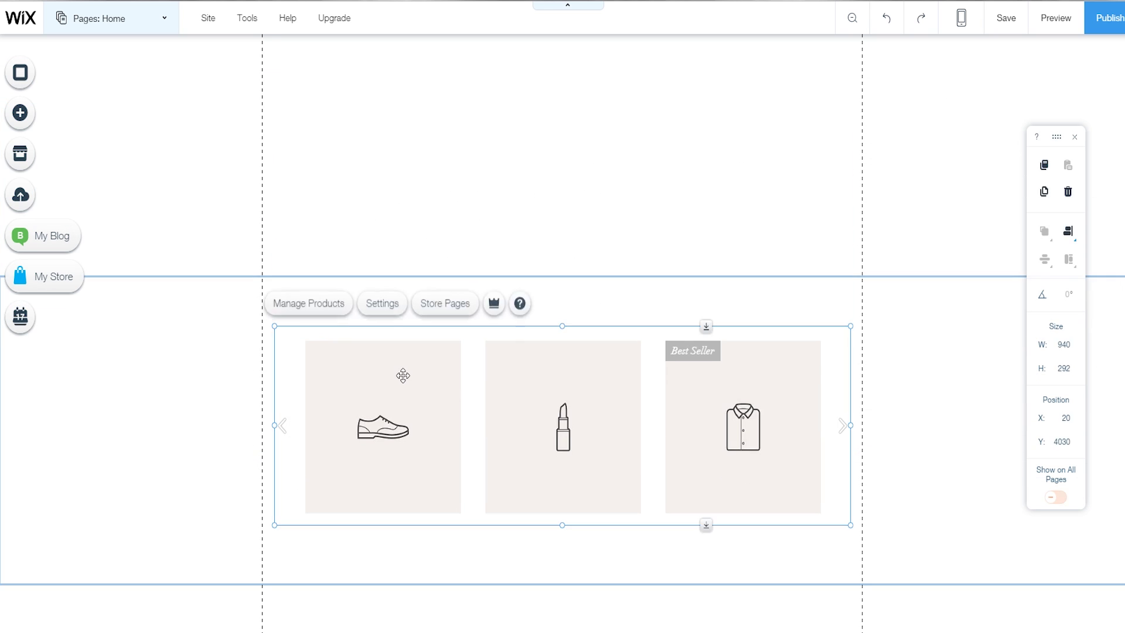
{"action": "key", "text": "Delete"}
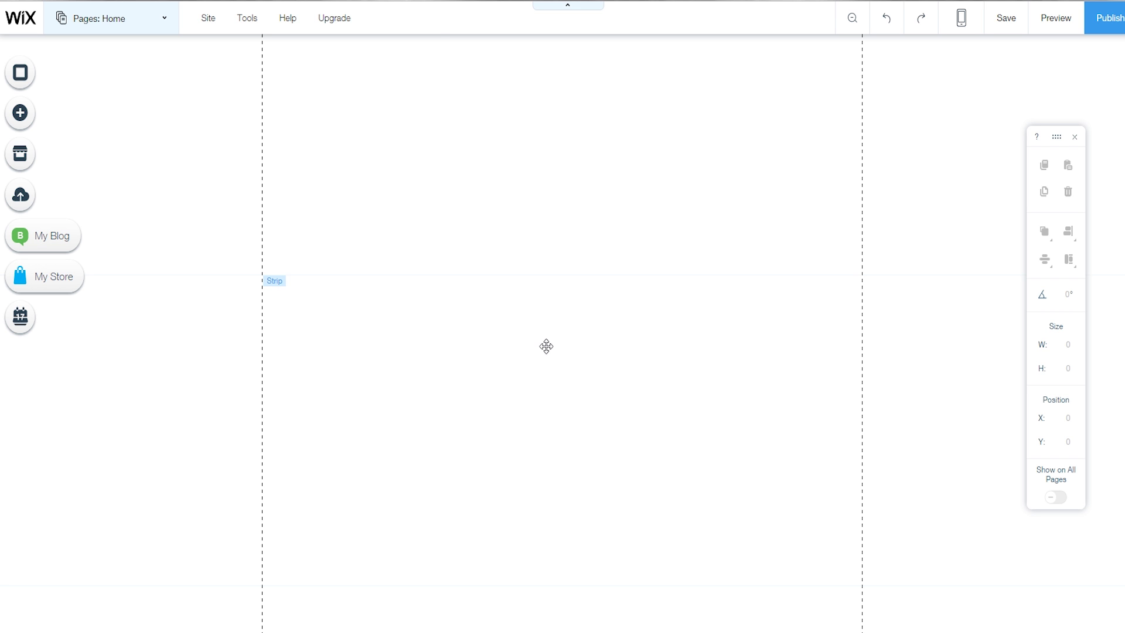
- Delete the Subscribe form above the footer of the home page
{"action": "scroll", "coordinate": [574, 329], "scroll_direction": "down", "scroll_amount": 5}
{"action": "left_click", "coordinate": [525, 429]}
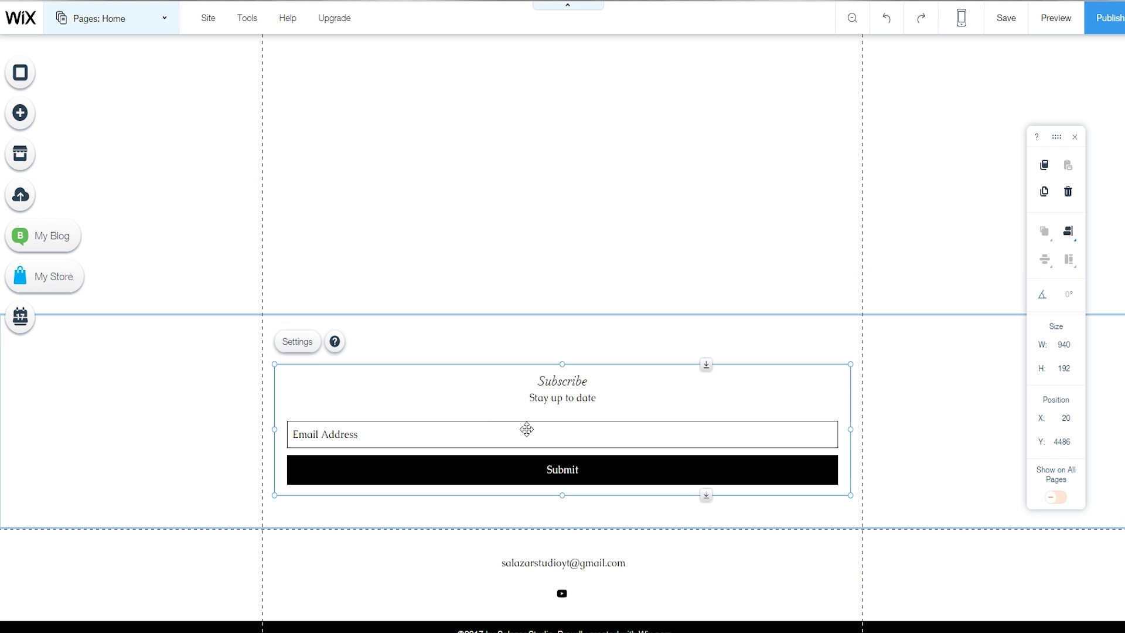
{"action": "key", "text": "Delete"}
- Delete the SALAZAR STUDIO intro text with its tagline and paragraph from the section below the header
{"action": "scroll", "coordinate": [562, 333], "scroll_direction": "up", "scroll_amount": 10}
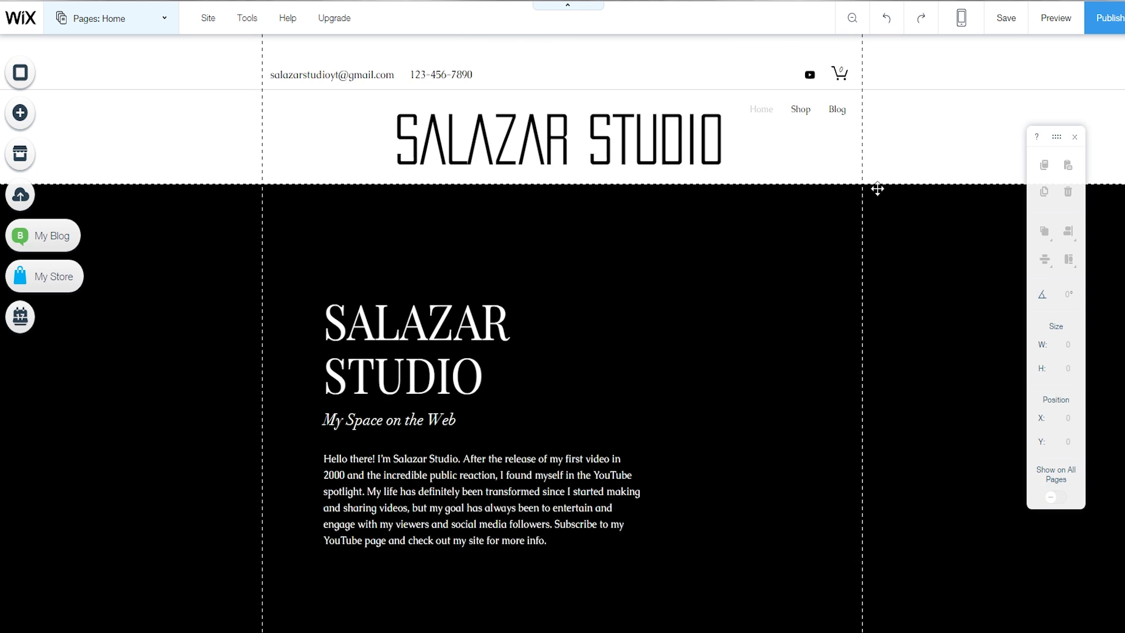
{"action": "left_click", "coordinate": [459, 339]}
{"action": "key", "text": "Delete"}
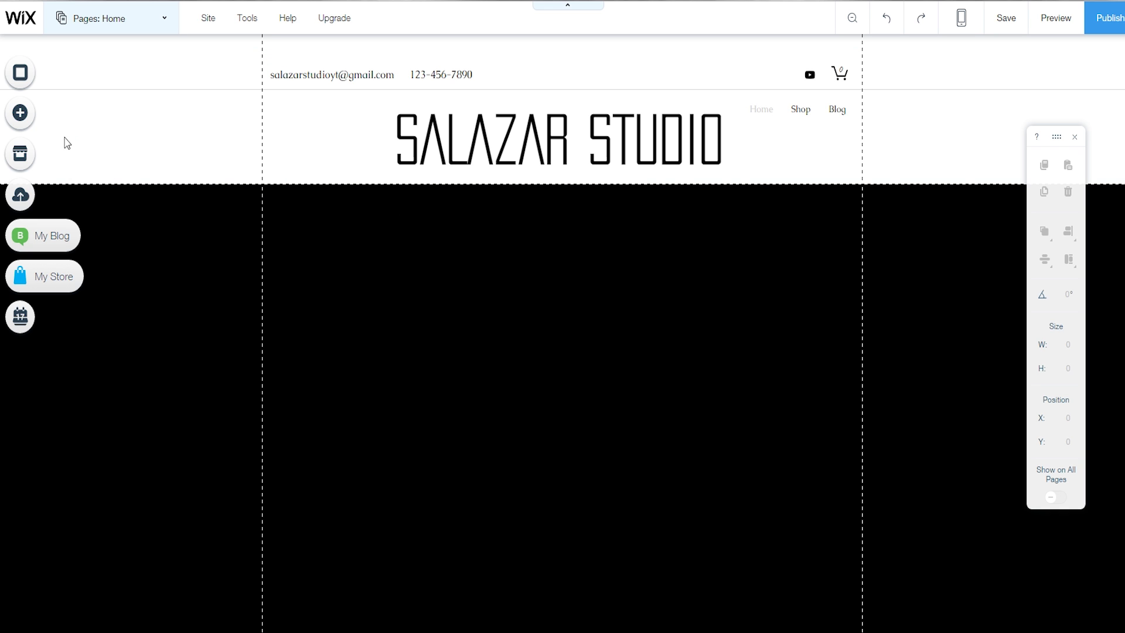
- Add a YouTube Subscribe button from the social tools to the header strip, beneath the Home, Shop and Blog links
{"action": "left_click", "coordinate": [23, 125]}
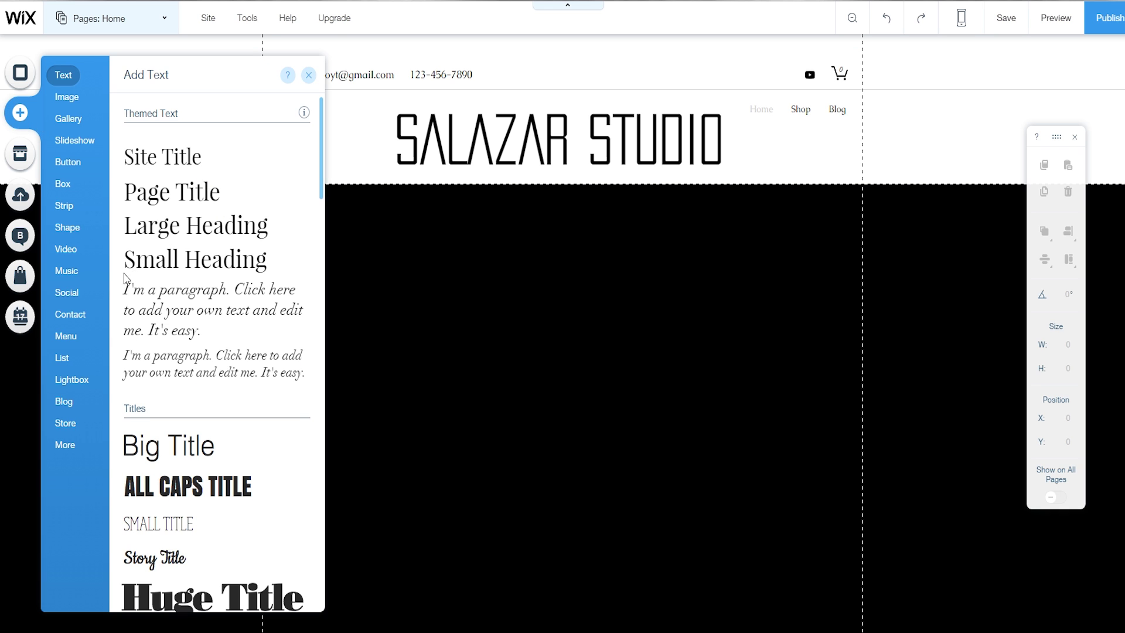
{"action": "left_click", "coordinate": [79, 317]}
{"action": "left_click", "coordinate": [65, 296]}
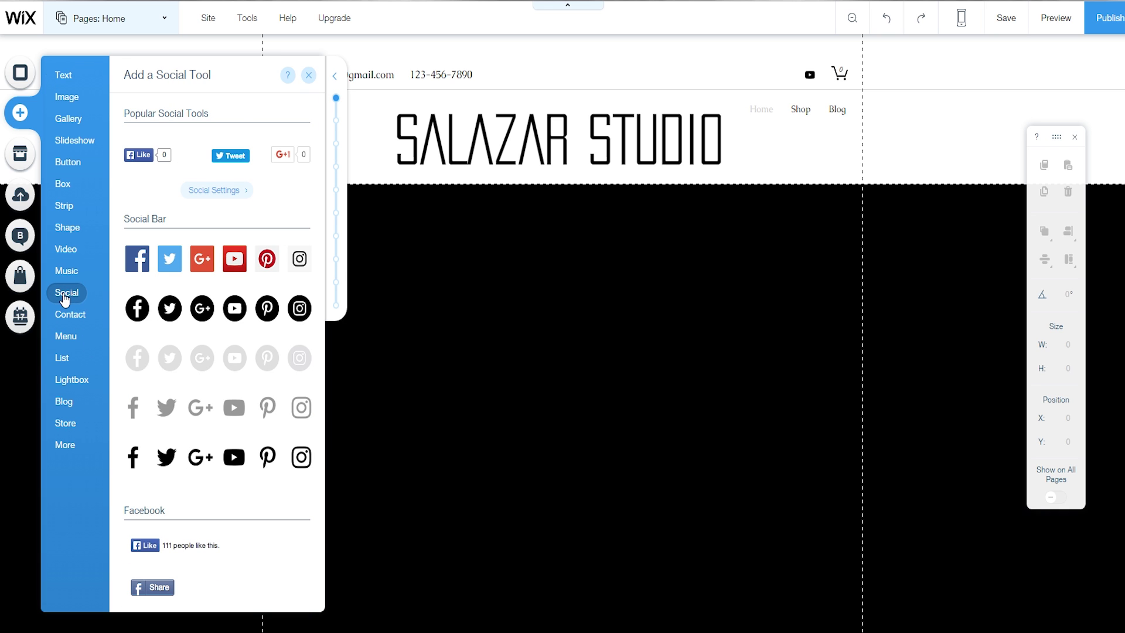
{"action": "scroll", "coordinate": [196, 319], "scroll_direction": "down", "scroll_amount": 1}
{"action": "scroll", "coordinate": [197, 319], "scroll_direction": "down", "scroll_amount": 5}
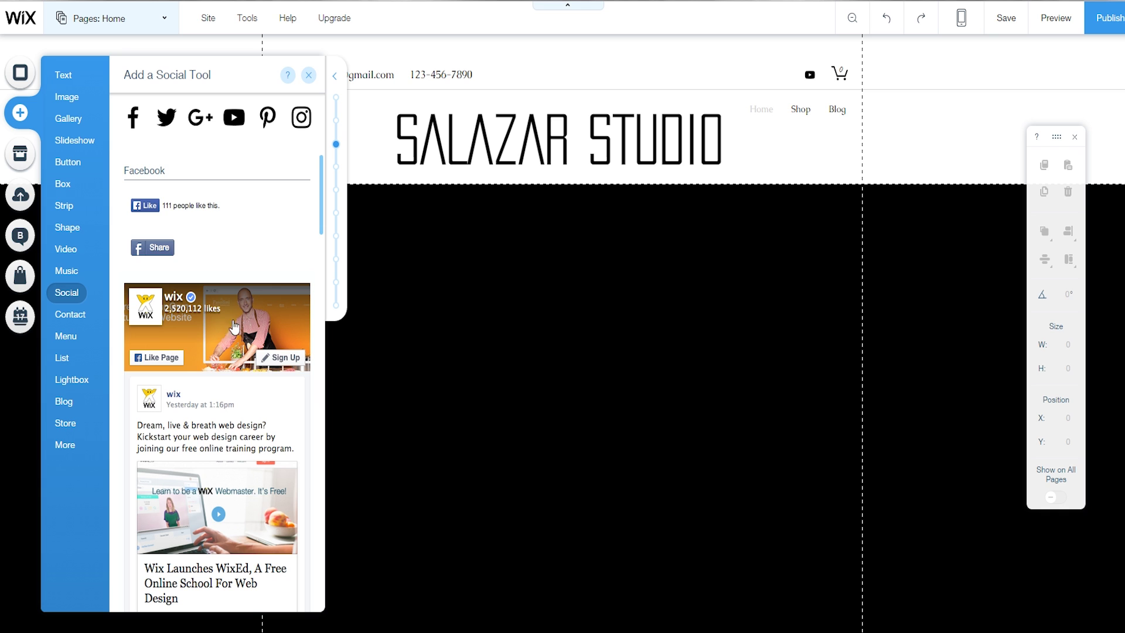
{"action": "scroll", "coordinate": [245, 358], "scroll_direction": "down", "scroll_amount": 10}
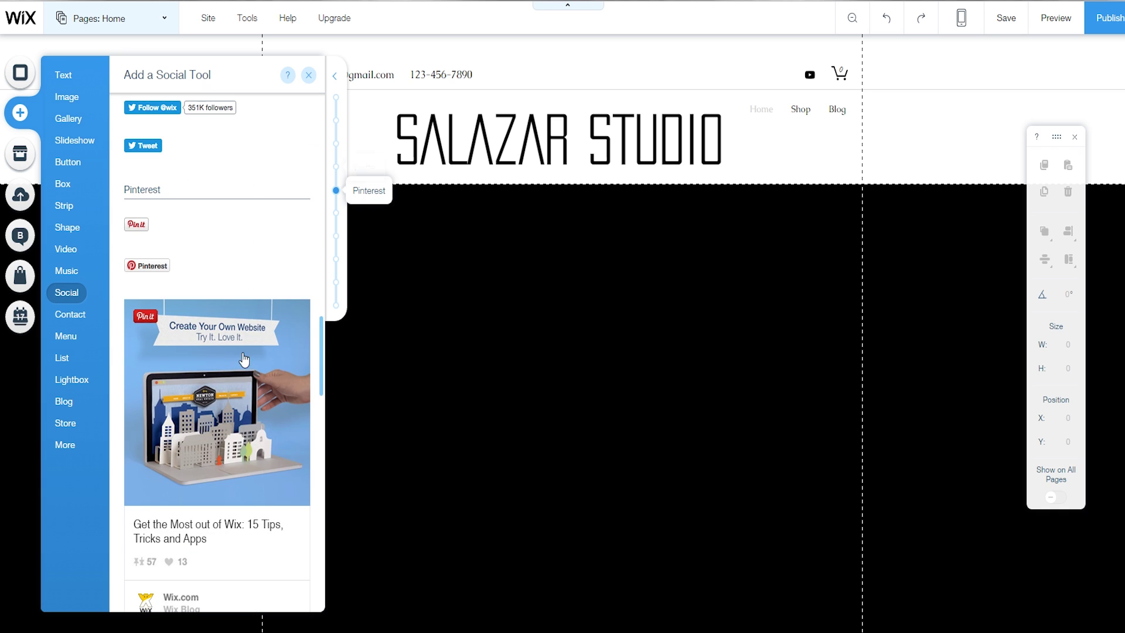
{"action": "scroll", "coordinate": [246, 328], "scroll_direction": "down", "scroll_amount": 7}
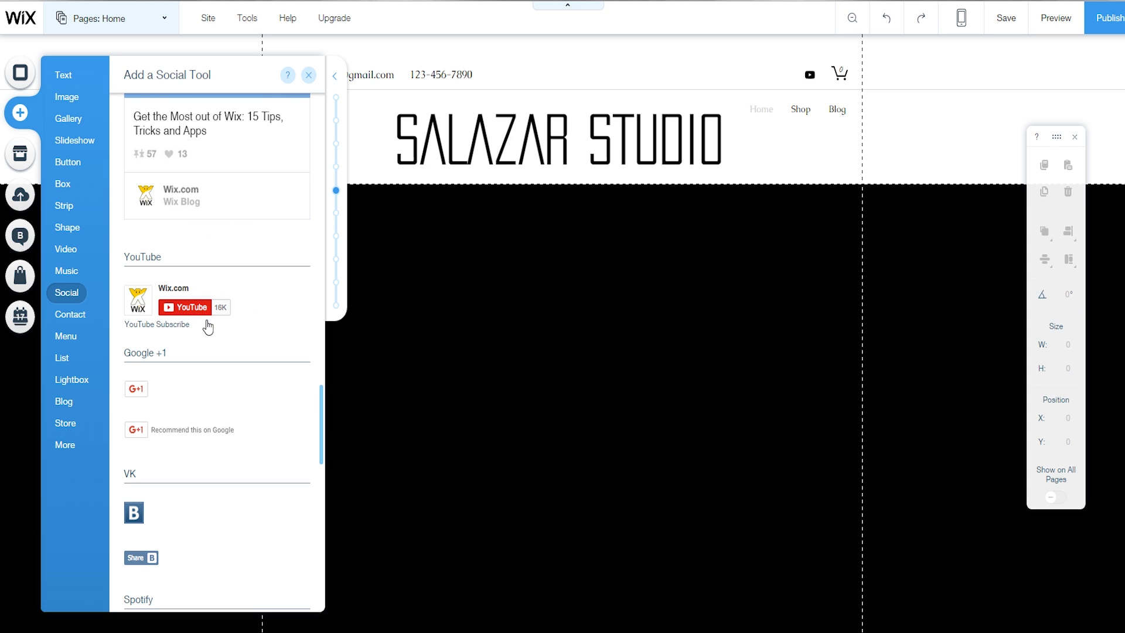
{"action": "left_click_drag", "start_coordinate": [177, 300], "coordinate": [769, 160]}
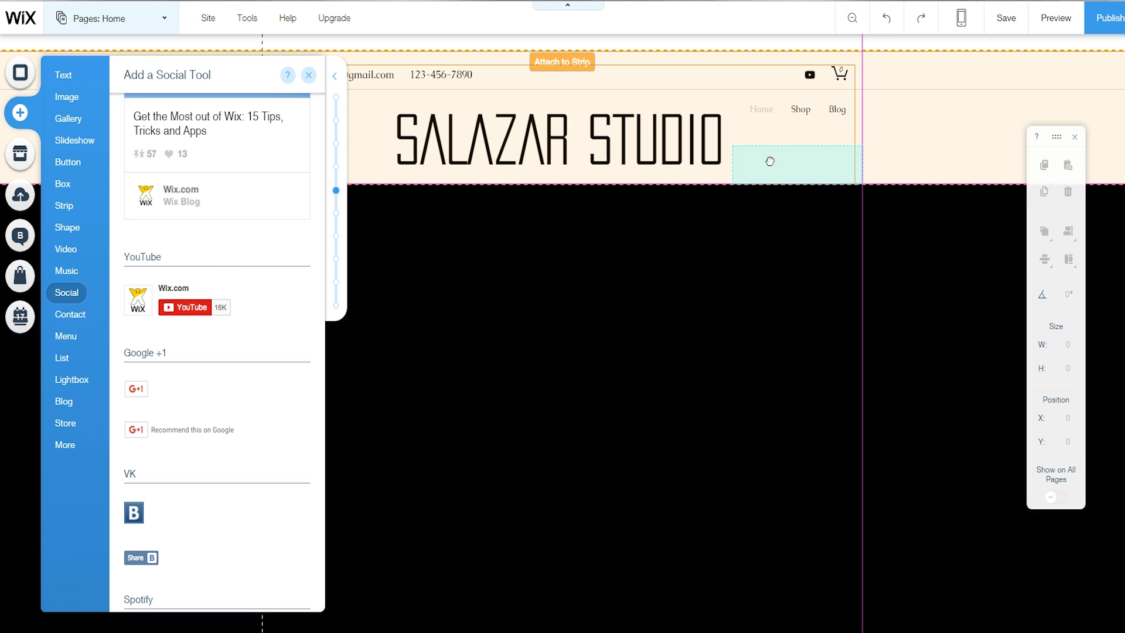
{"action": "left_click_drag", "start_coordinate": [769, 161], "coordinate": [771, 161]}
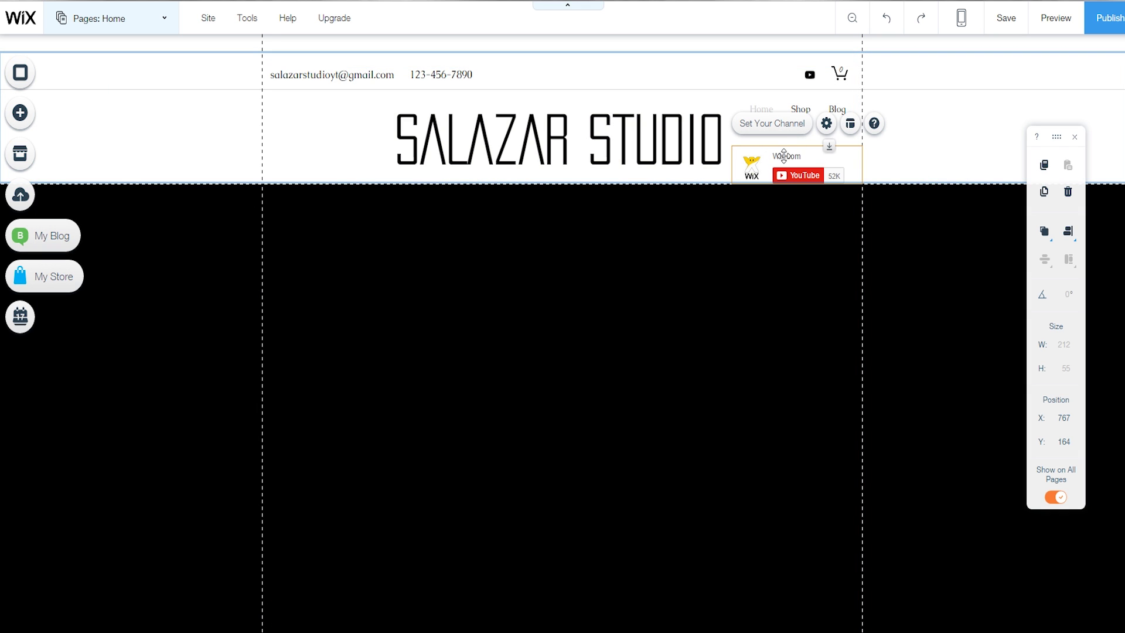
{"action": "left_click", "coordinate": [785, 133]}
{"action": "type", "text": "https://www.youtube.com/channel/UCmbkRUS_4Efdt5UlhwNqtcw"}
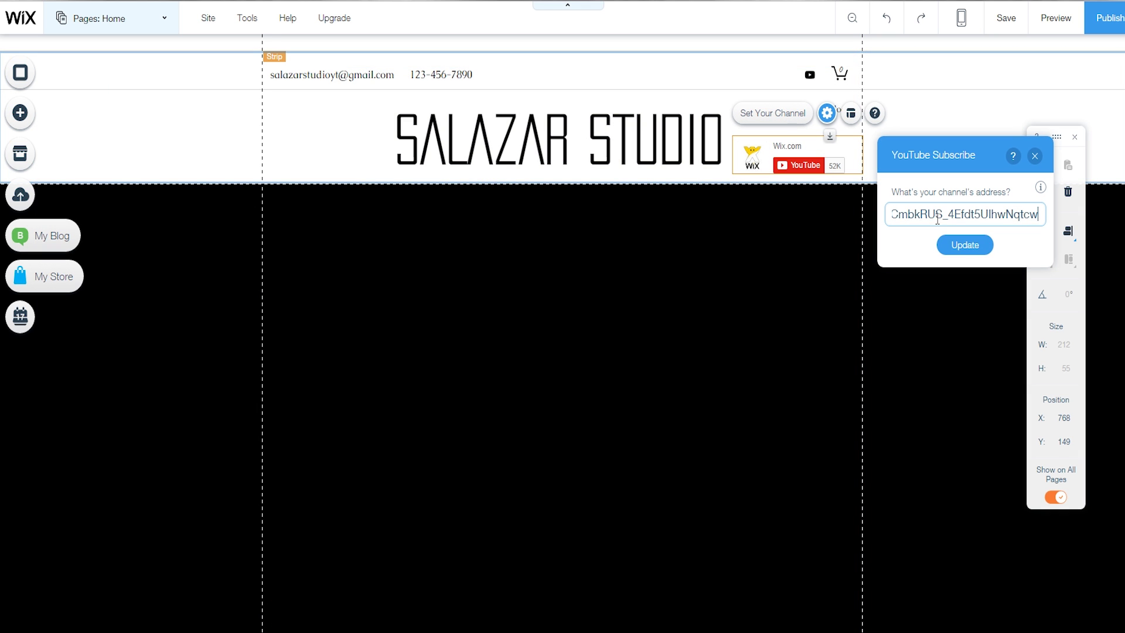
{"action": "left_click", "coordinate": [970, 249]}
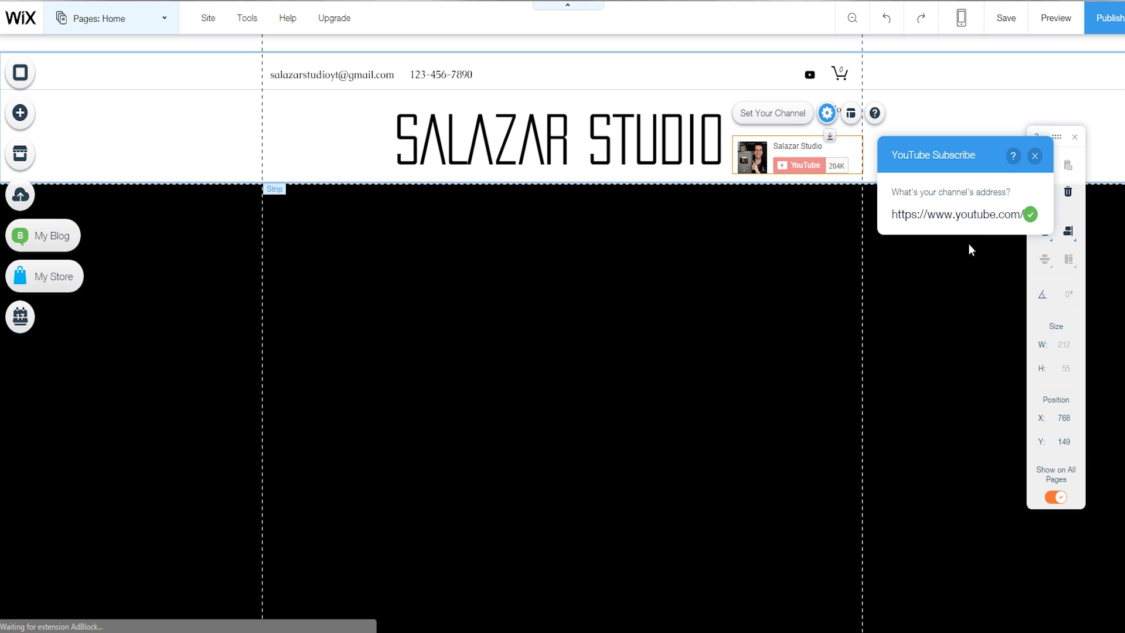
{"action": "left_click", "coordinate": [1035, 156]}
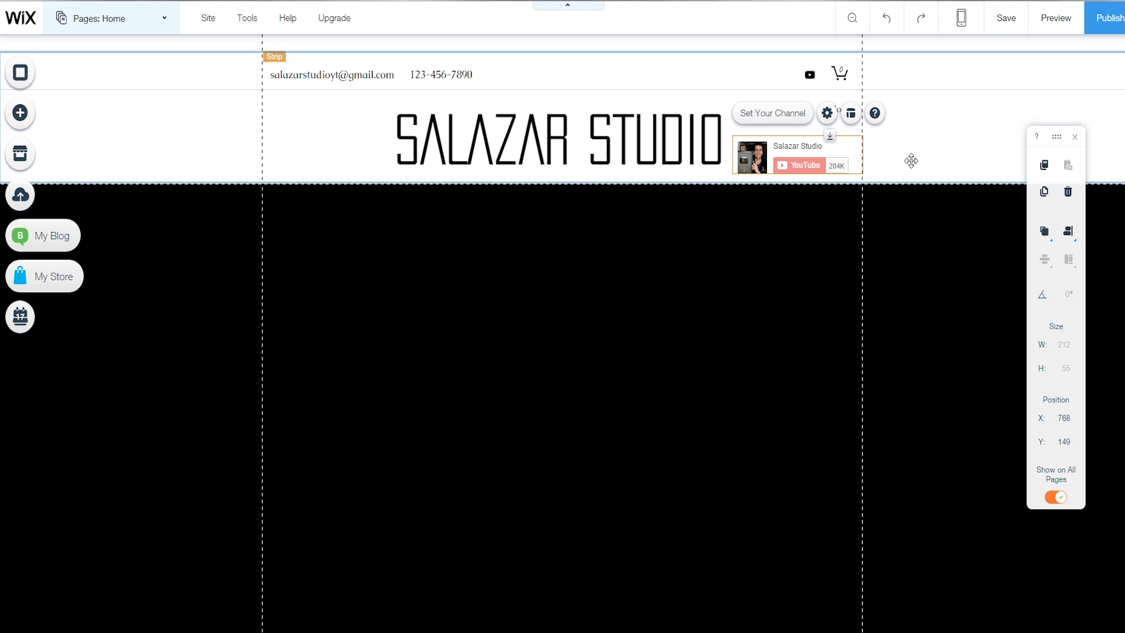
{"action": "left_click", "coordinate": [136, 147]}
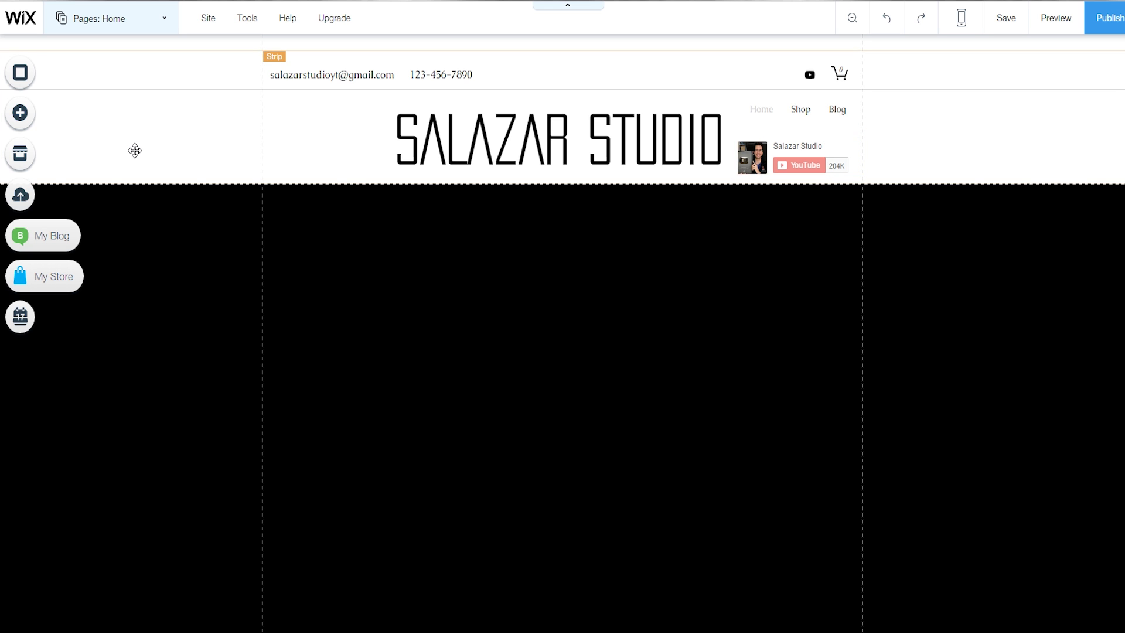
- Place a single YouTube video player in the black section below the header and open its settings
{"action": "left_click", "coordinate": [33, 114]}
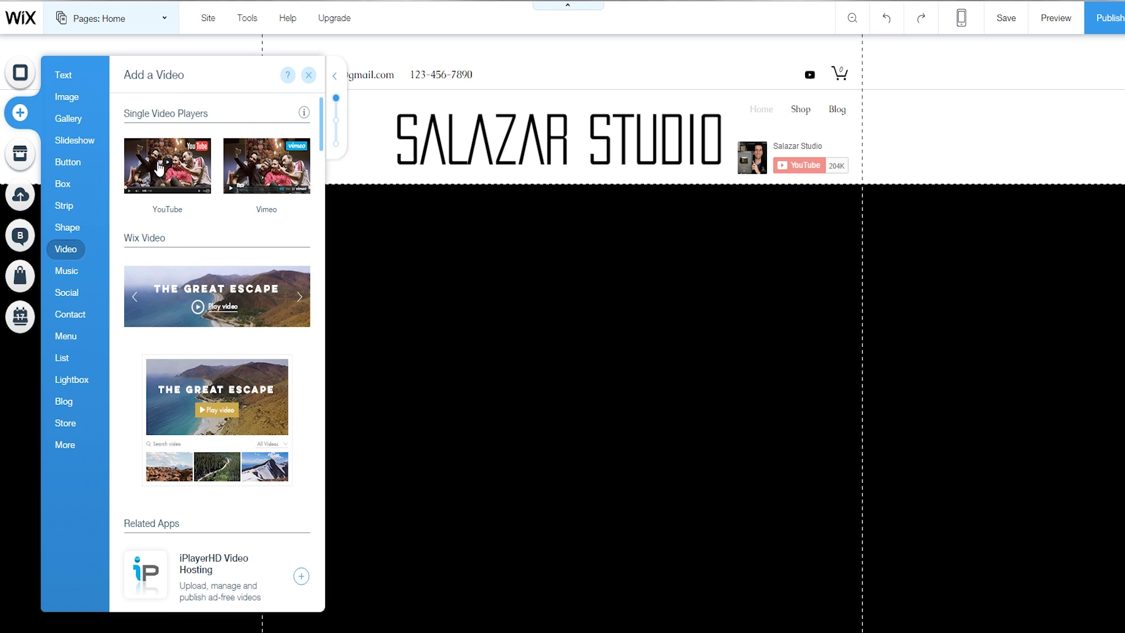
{"action": "left_click_drag", "start_coordinate": [154, 163], "coordinate": [515, 311]}
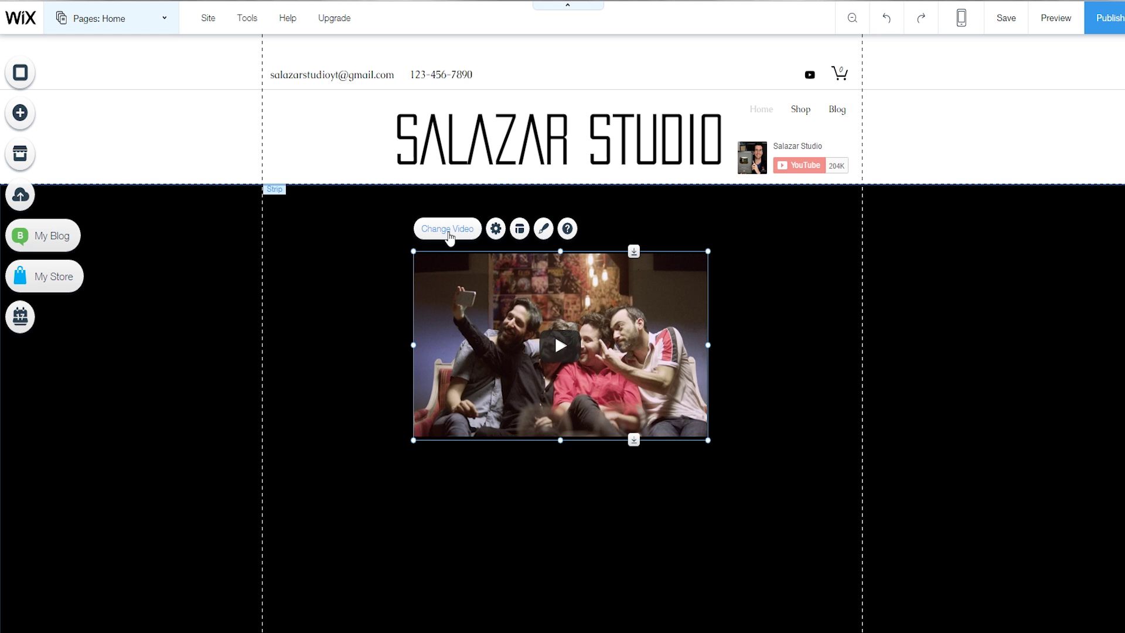
{"action": "left_click", "coordinate": [496, 228]}
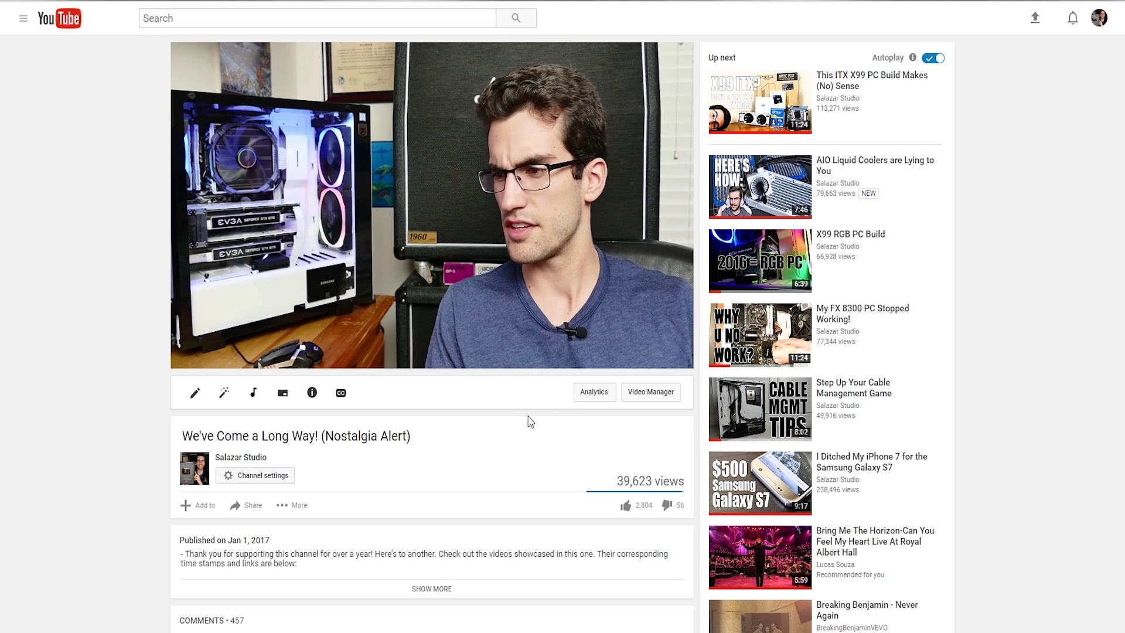
- Switch to YouTube and get the share link of the video "We've Come a Long Way! (Nostalgia Alert)"
{"action": "left_click", "coordinate": [192, 356]}
{"action": "scroll", "coordinate": [463, 427], "scroll_direction": "down", "scroll_amount": 6}
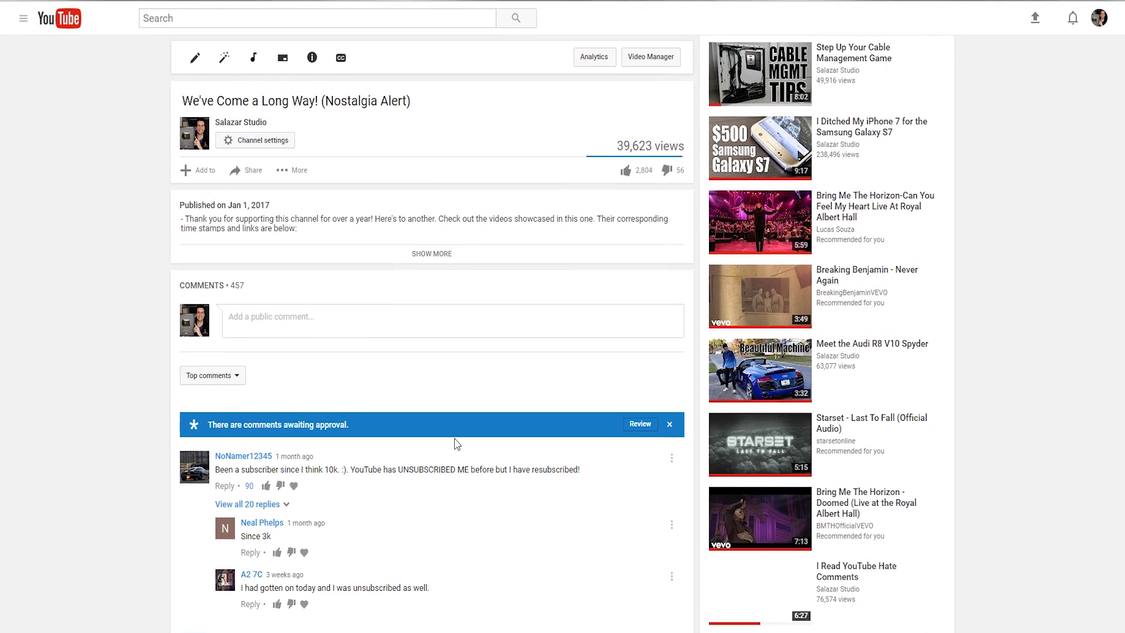
{"action": "scroll", "coordinate": [279, 149], "scroll_direction": "up", "scroll_amount": 1}
{"action": "left_click", "coordinate": [246, 165]}
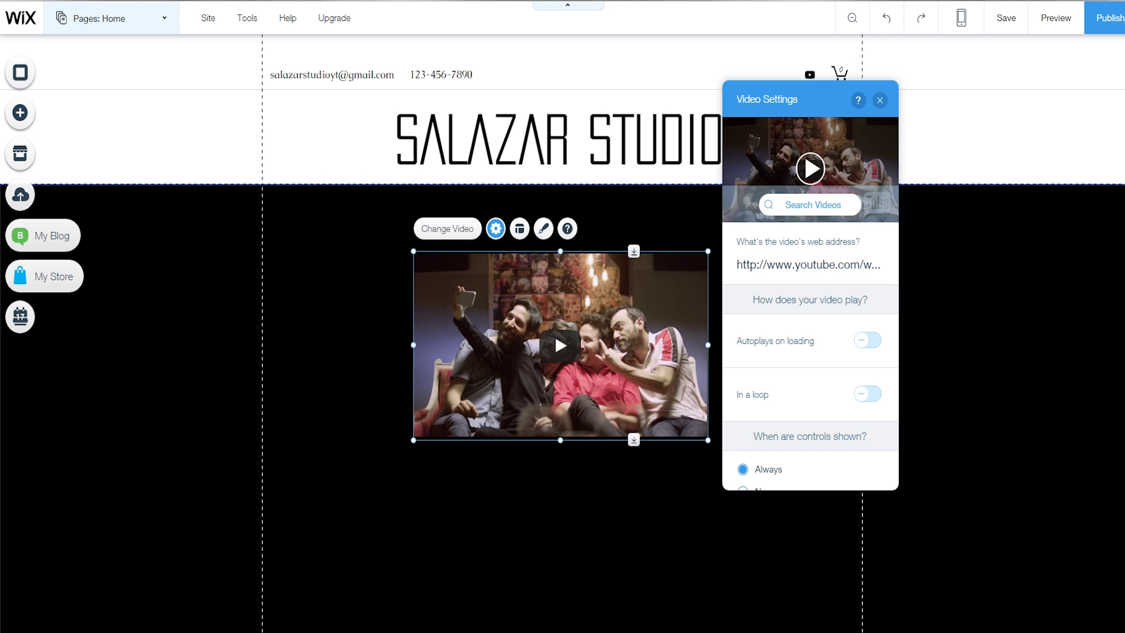
{"action": "left_click", "coordinate": [819, 264]}
{"action": "key", "text": "ctrl+v"}
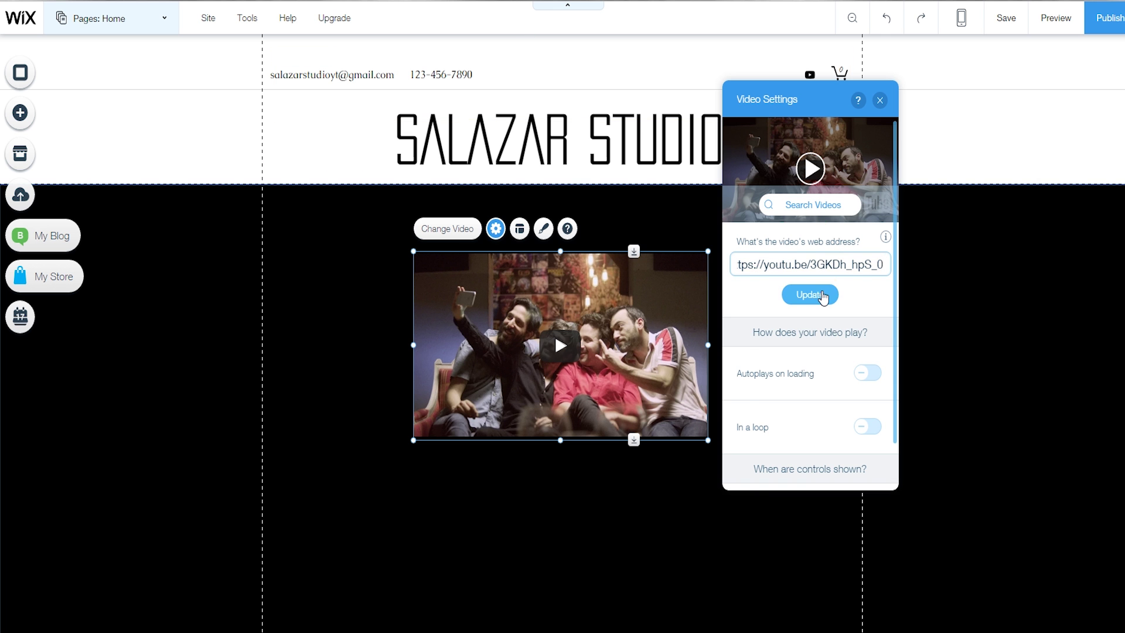
{"action": "left_click", "coordinate": [819, 294]}
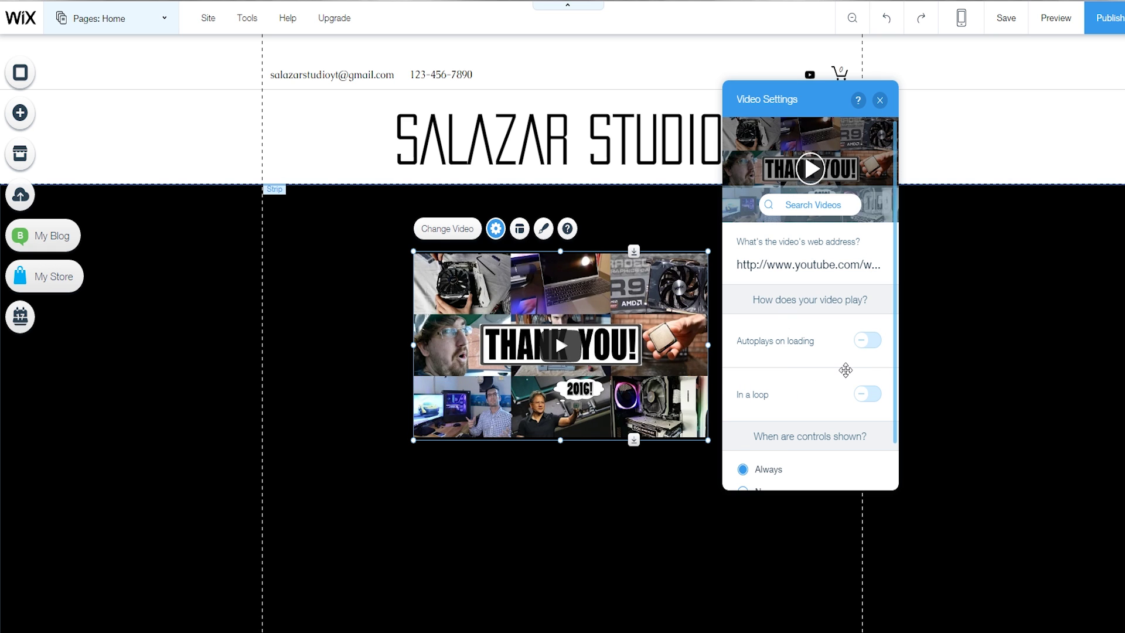
- Turn on autoplay on loading for the video and set its controls to show on hover
{"action": "left_click", "coordinate": [865, 347]}
{"action": "scroll", "coordinate": [822, 398], "scroll_direction": "down", "scroll_amount": 1}
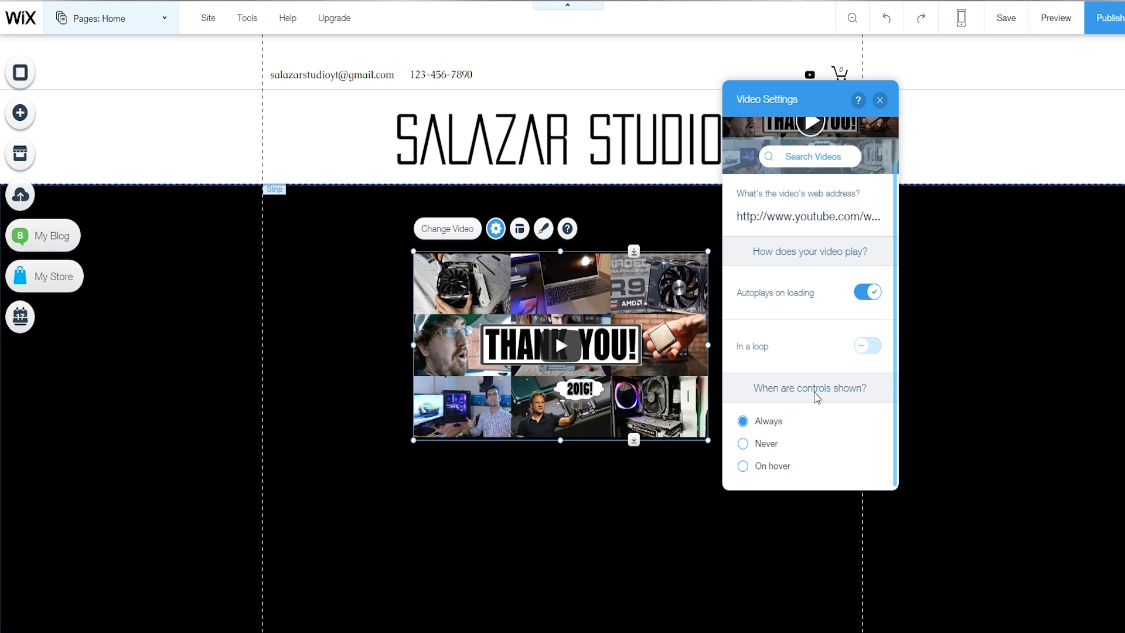
{"action": "left_click", "coordinate": [769, 446]}
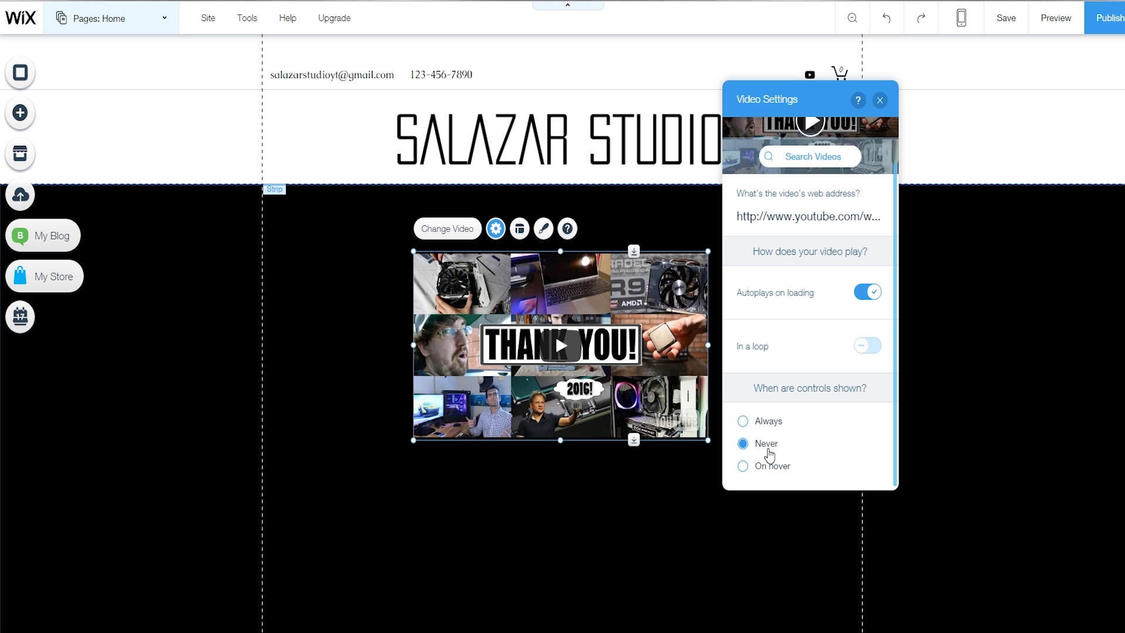
{"action": "left_click", "coordinate": [778, 468]}
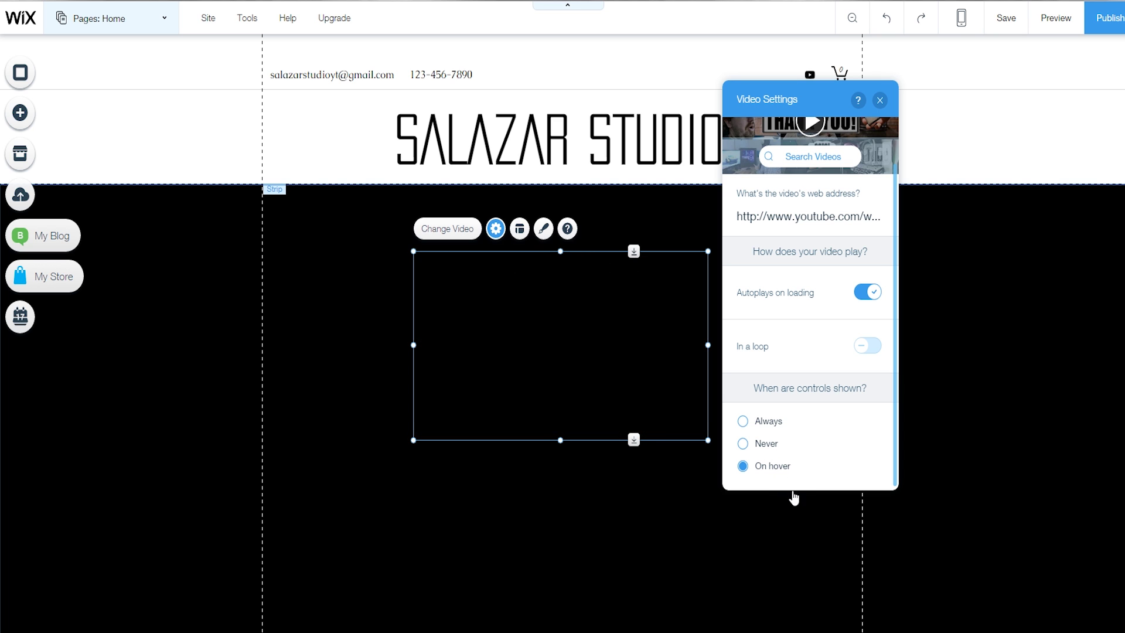
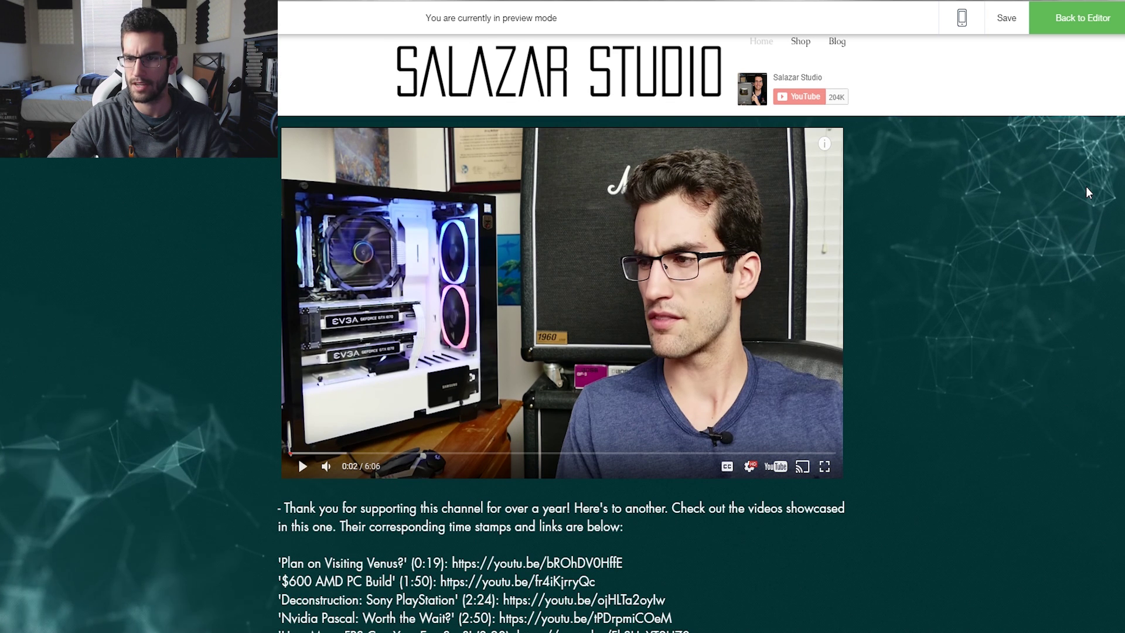
- Return from preview to the editor and look at the video backgrounds offered for the page, including Deep Sea Waves
{"action": "left_click", "coordinate": [1082, 17]}
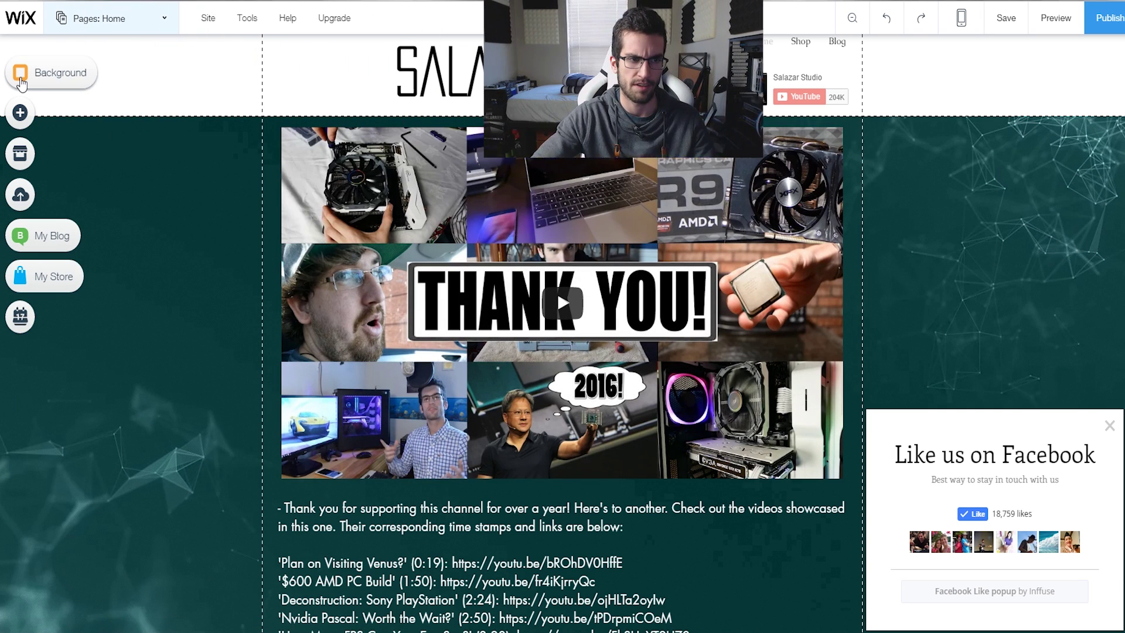
{"action": "left_click", "coordinate": [20, 74]}
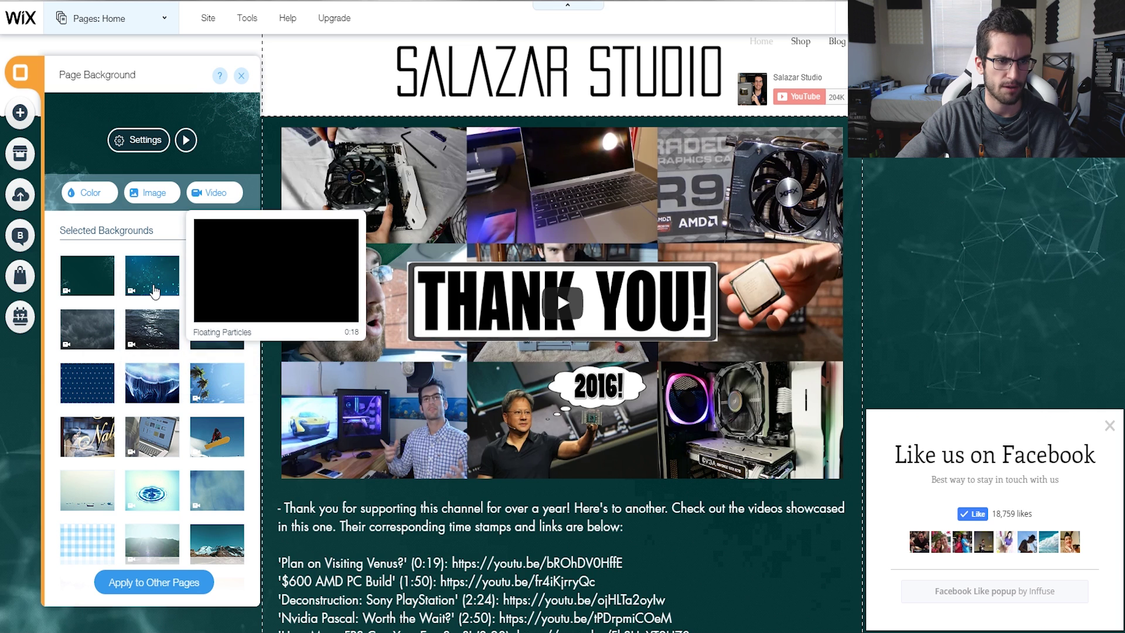
{"action": "mouse_move", "coordinate": [158, 329]}
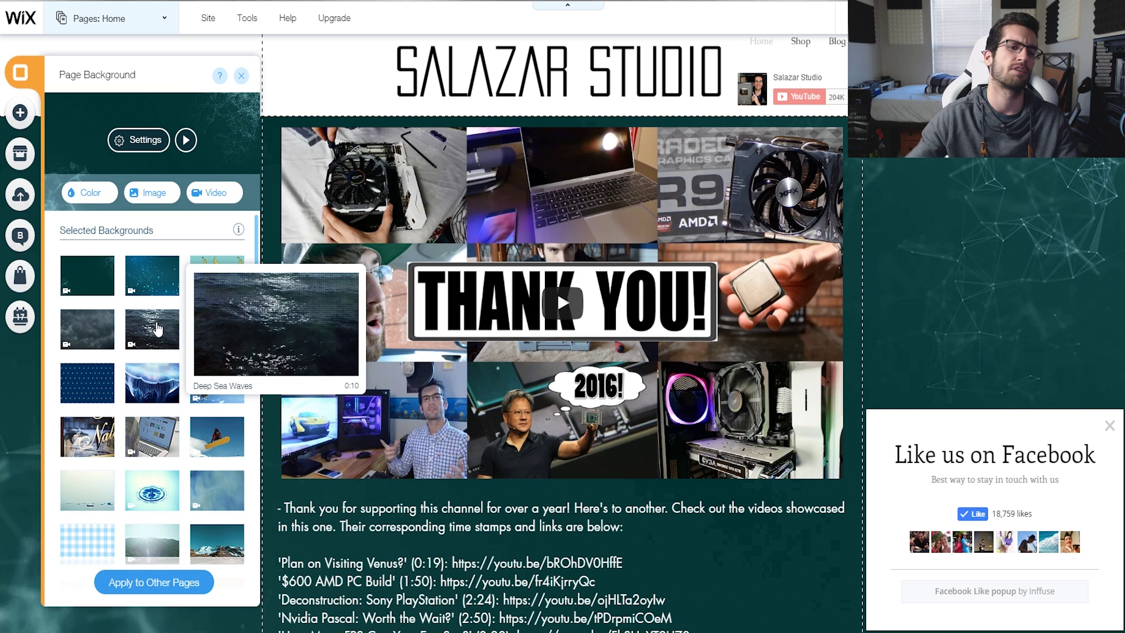
{"action": "left_click", "coordinate": [241, 76]}
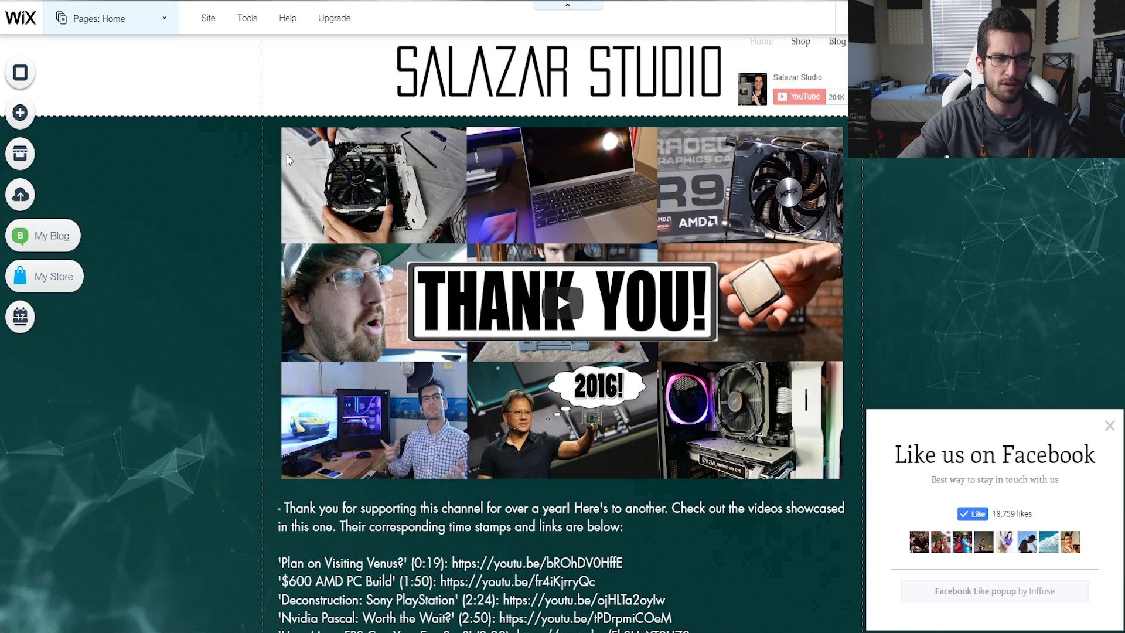
- Move the white strip below the video description farther down the home page to expose more of the background
{"action": "scroll", "coordinate": [949, 223], "scroll_direction": "down", "scroll_amount": 10}
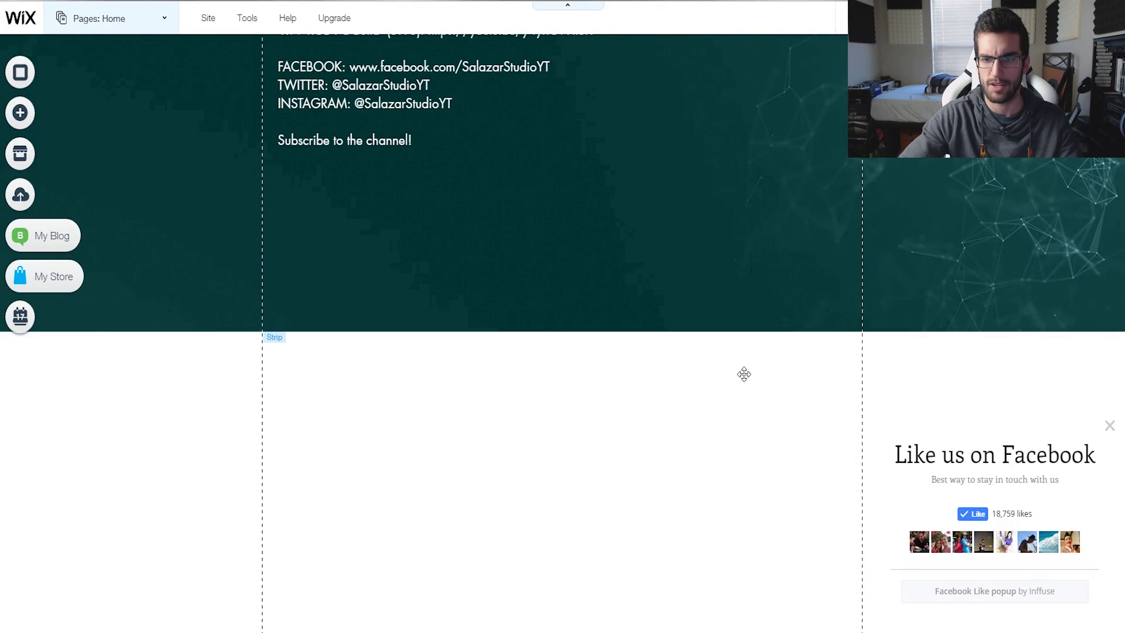
{"action": "left_click", "coordinate": [814, 355]}
{"action": "left_click_drag", "start_coordinate": [814, 354], "coordinate": [813, 569]}
{"action": "scroll", "coordinate": [828, 414], "scroll_direction": "down", "scroll_amount": 3}
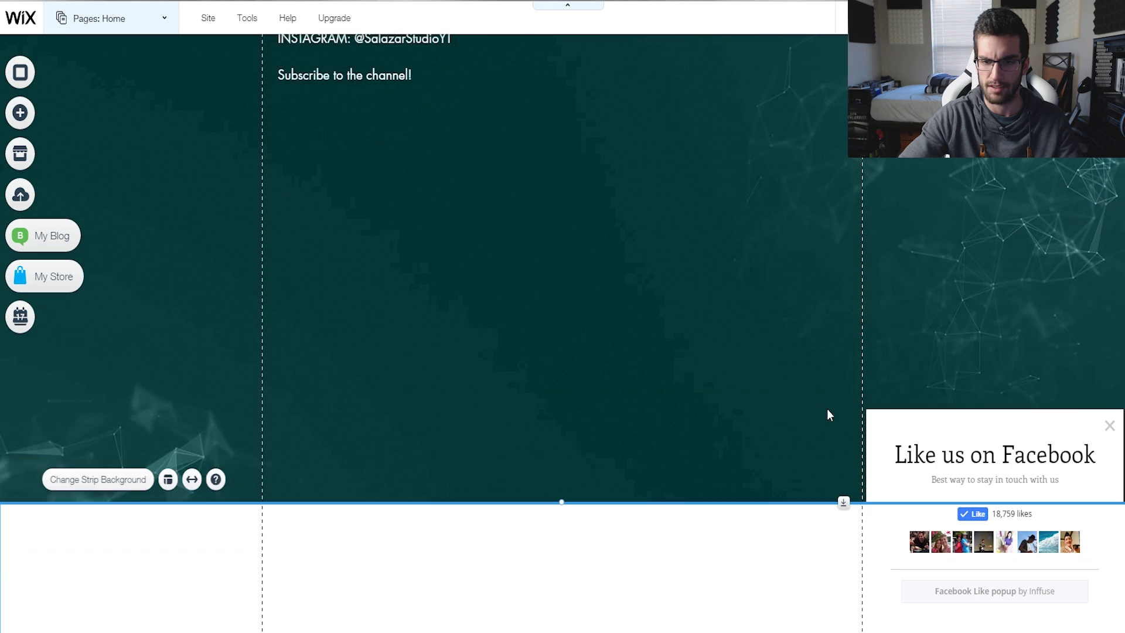
{"action": "left_click_drag", "start_coordinate": [843, 367], "coordinate": [783, 371]}
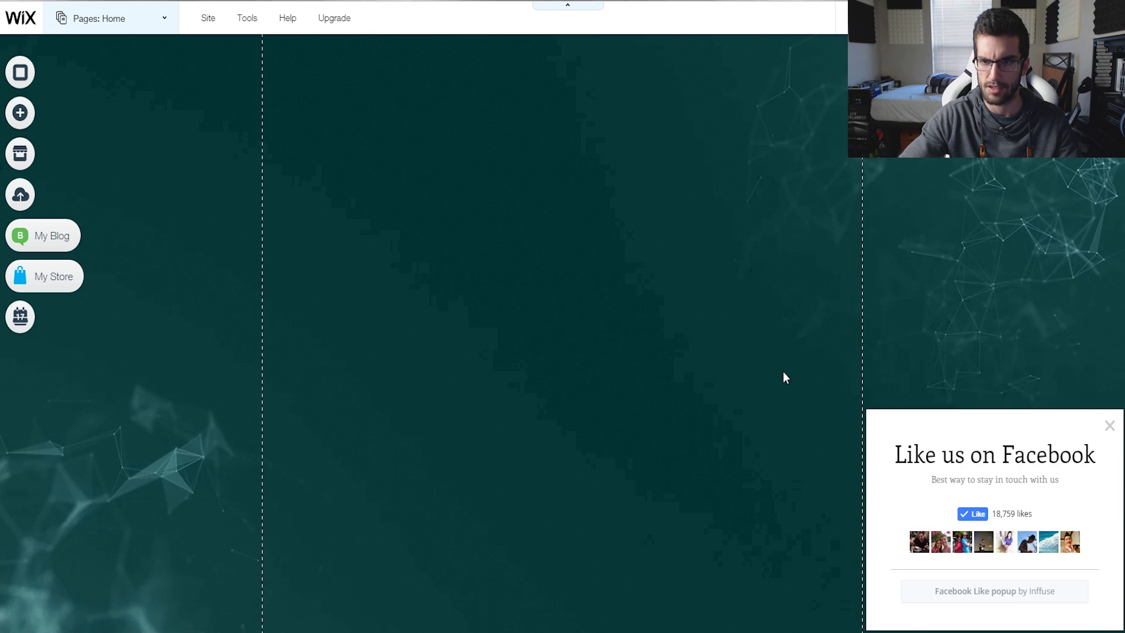
- Set the home page background to the Rotating Gears video and publish the site
{"action": "scroll", "coordinate": [783, 372], "scroll_direction": "up", "scroll_amount": 15}
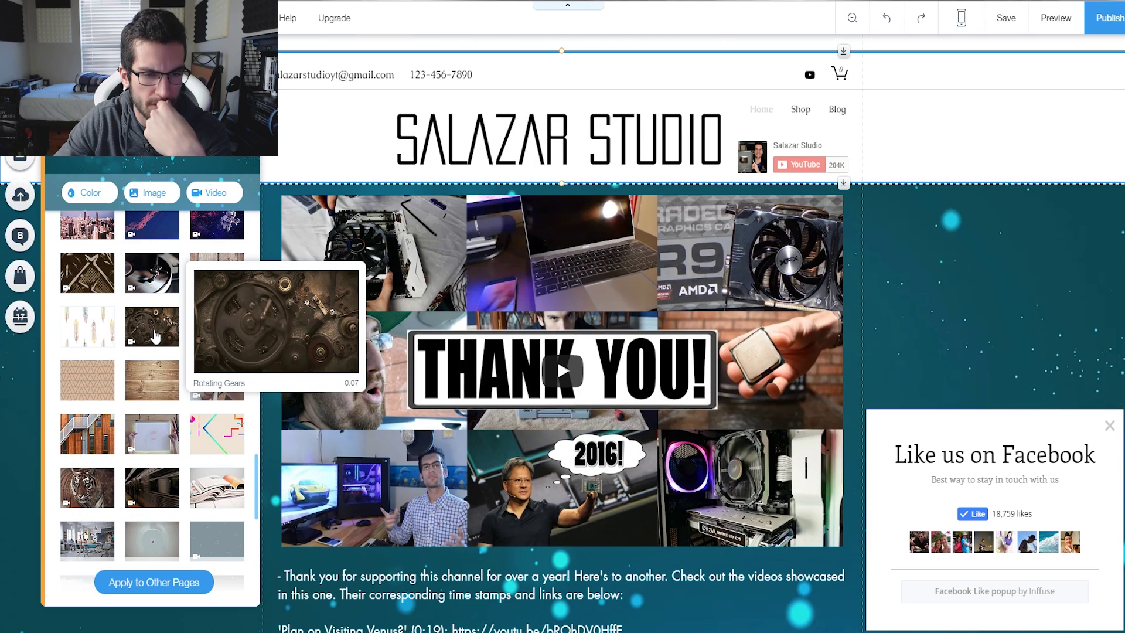
{"action": "left_click", "coordinate": [155, 337]}
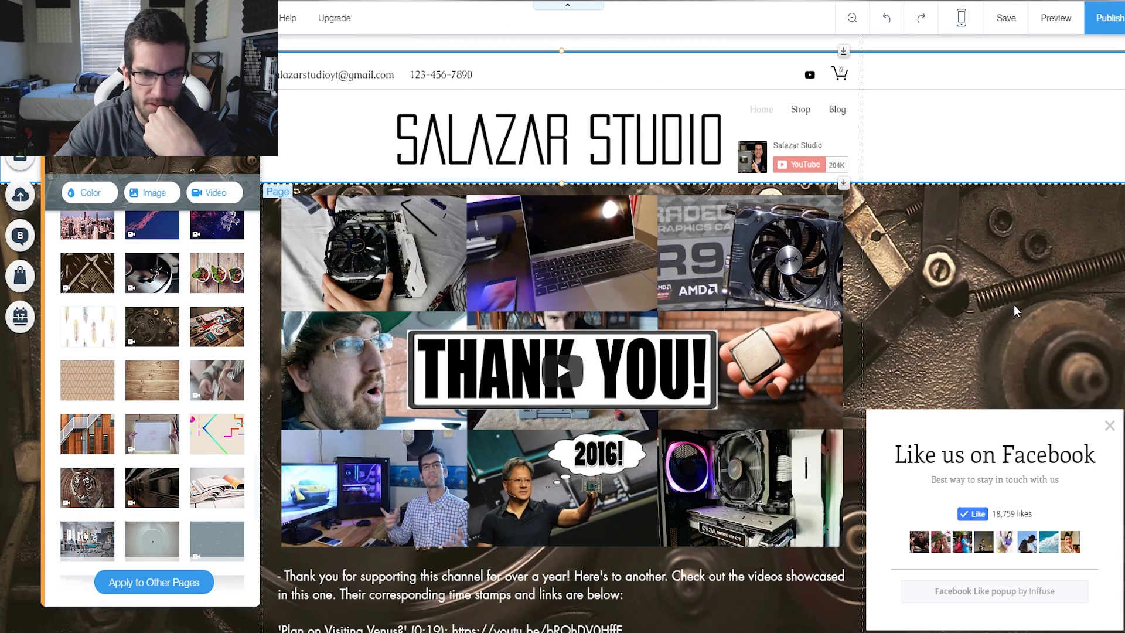
{"action": "left_click", "coordinate": [982, 141]}
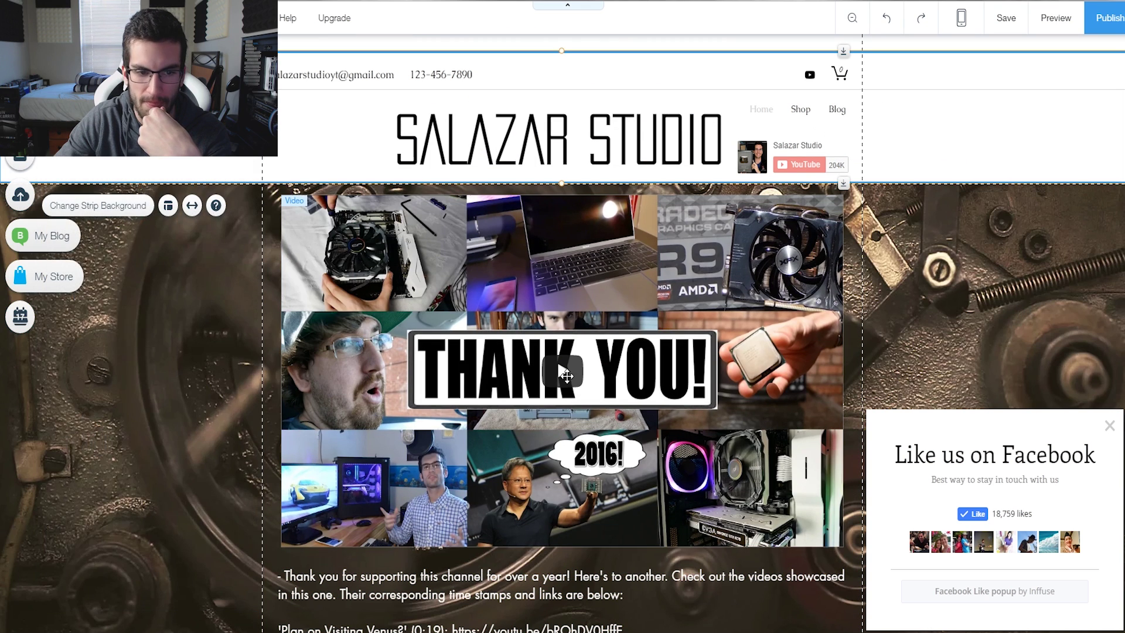
{"action": "scroll", "coordinate": [982, 140], "scroll_direction": "down", "scroll_amount": 3}
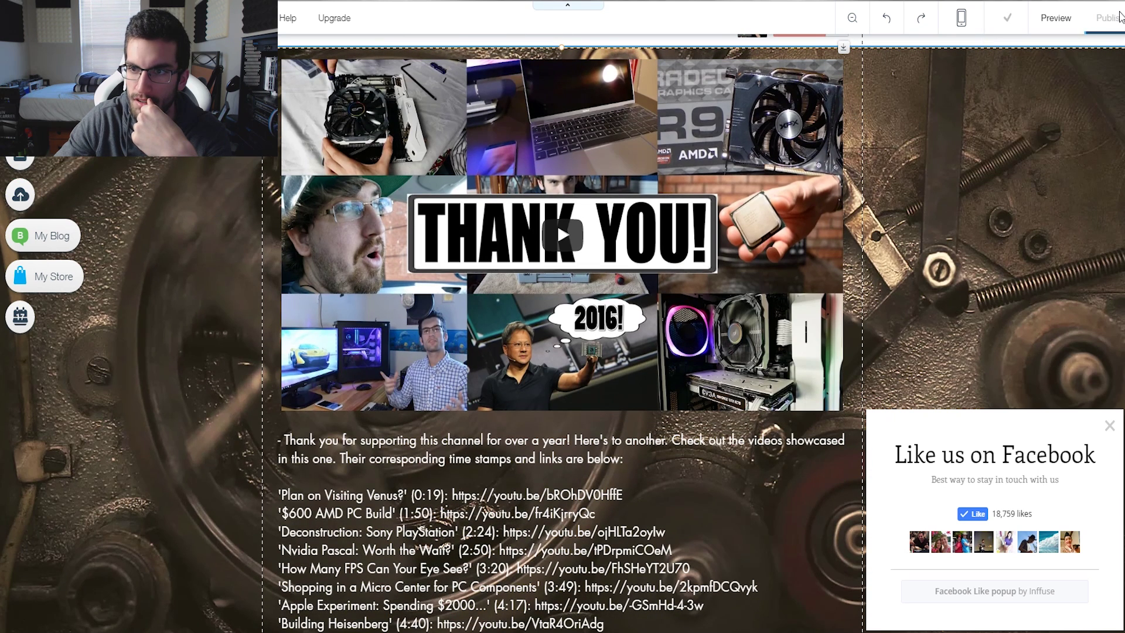
{"action": "left_click", "coordinate": [1119, 17]}
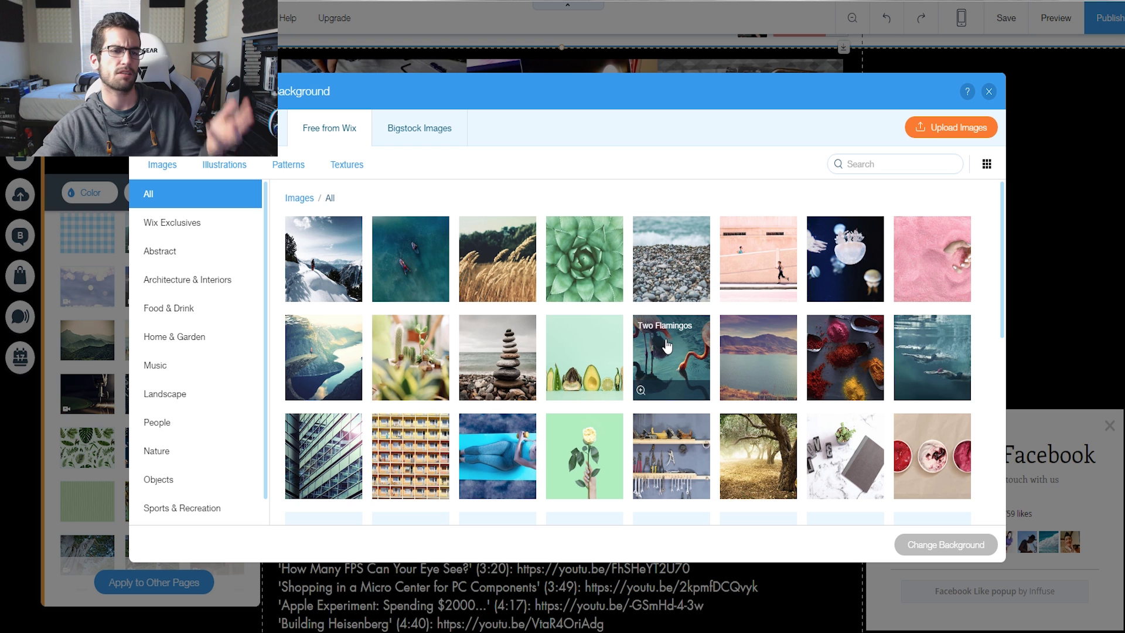
- Look through the free Wix images in the All category for a possible page background
{"action": "mouse_move", "coordinate": [653, 399]}
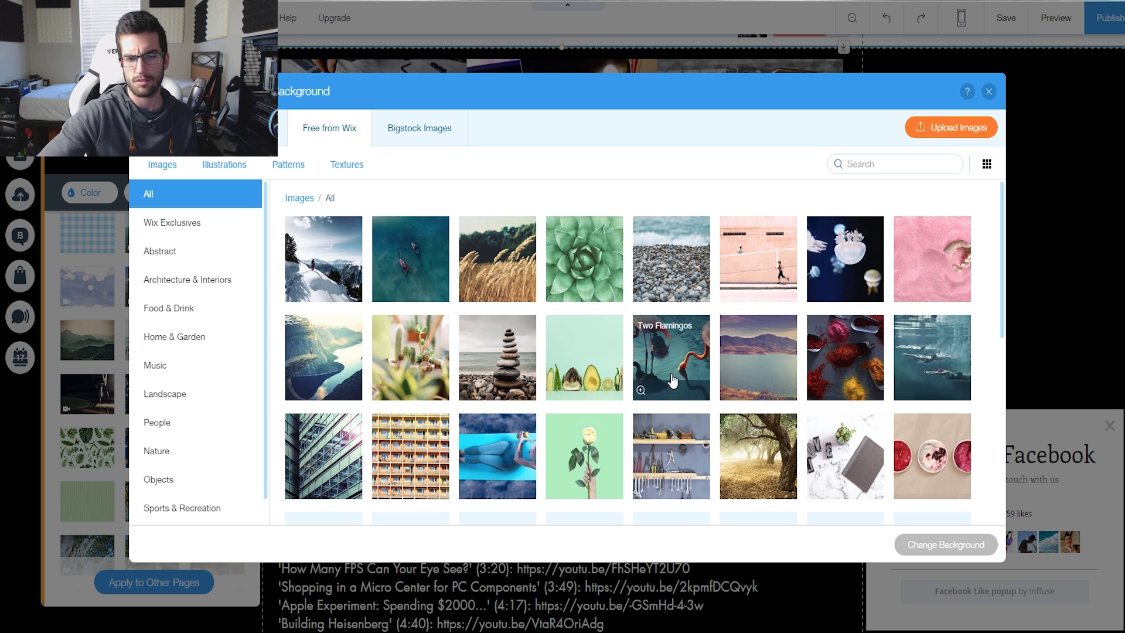
{"action": "scroll", "coordinate": [653, 375], "scroll_direction": "down", "scroll_amount": 5}
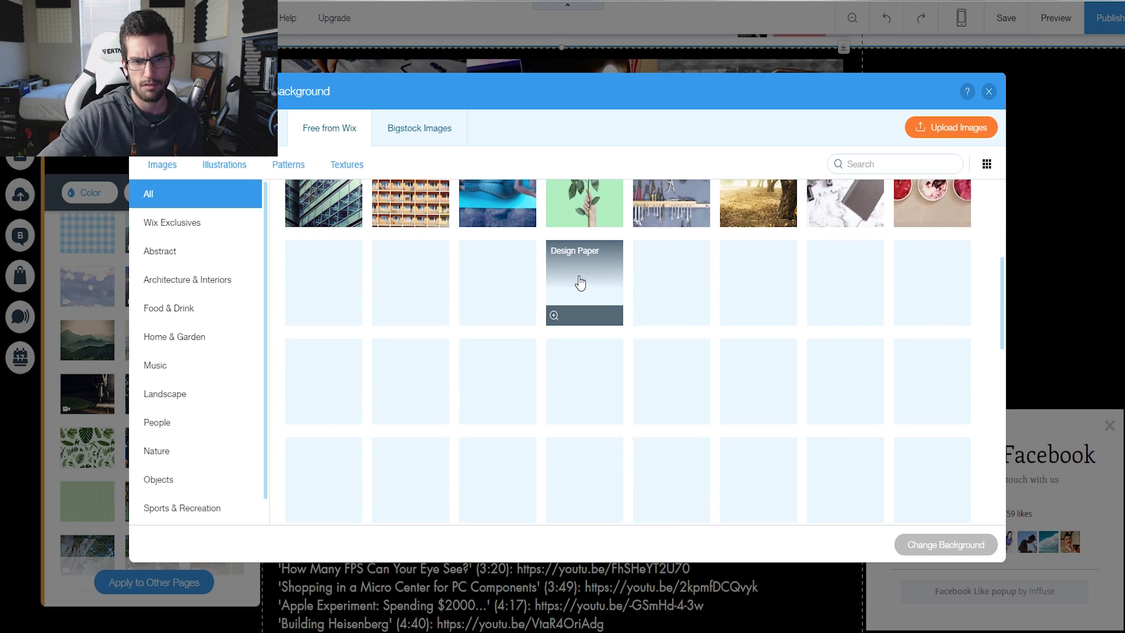
{"action": "scroll", "coordinate": [479, 393], "scroll_direction": "down", "scroll_amount": 4}
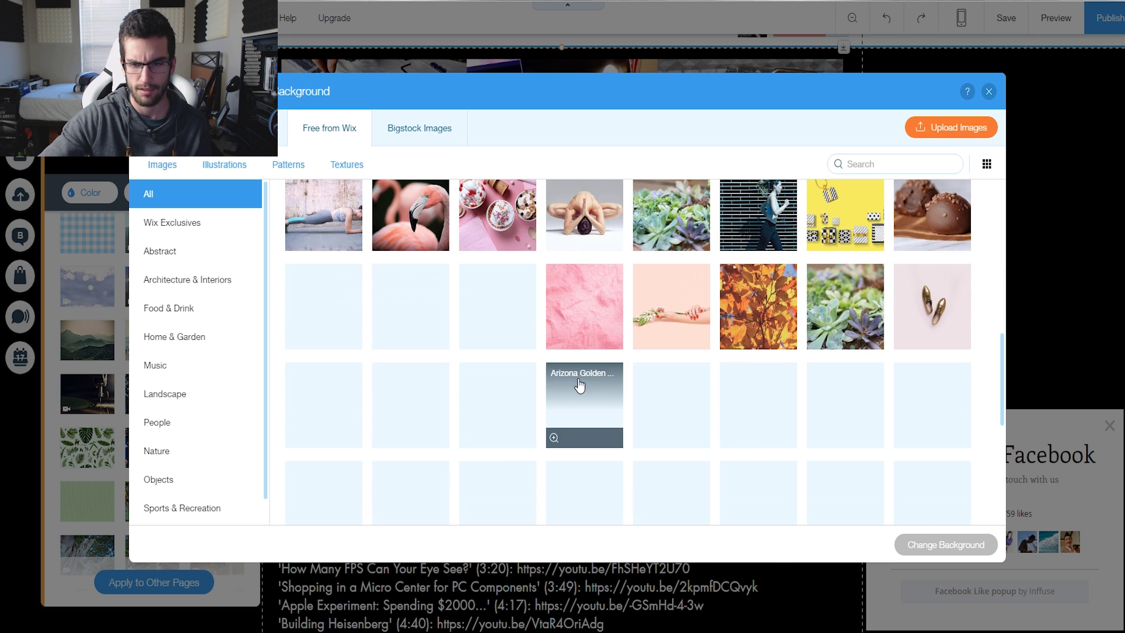
{"action": "scroll", "coordinate": [809, 366], "scroll_direction": "down", "scroll_amount": 1}
{"action": "scroll", "coordinate": [808, 366], "scroll_direction": "down", "scroll_amount": 3}
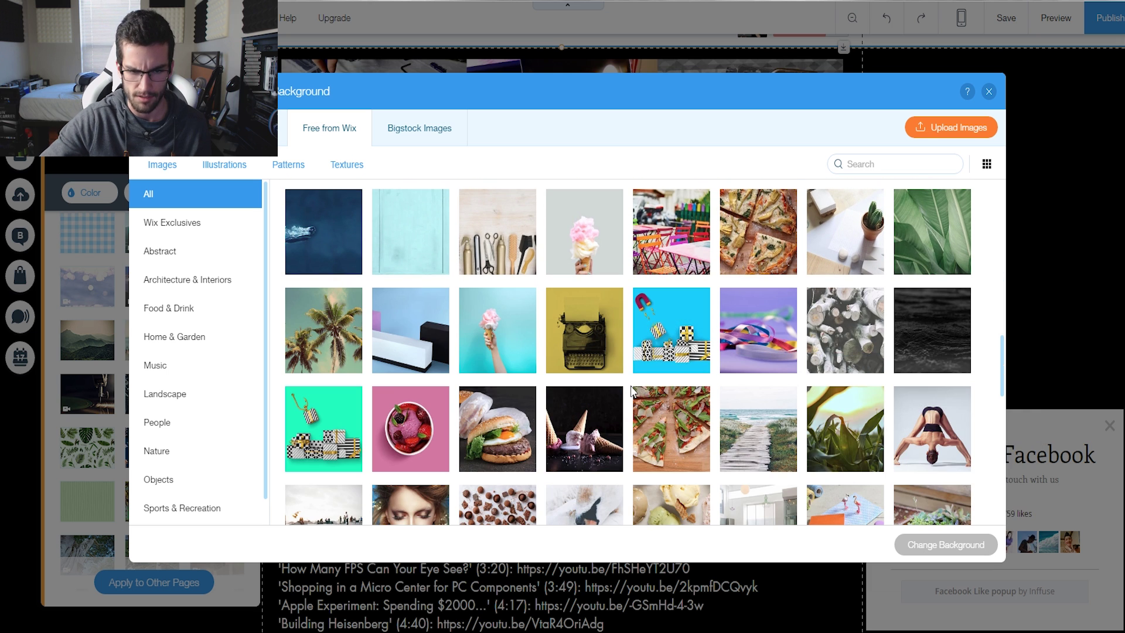
{"action": "mouse_move", "coordinate": [944, 345]}
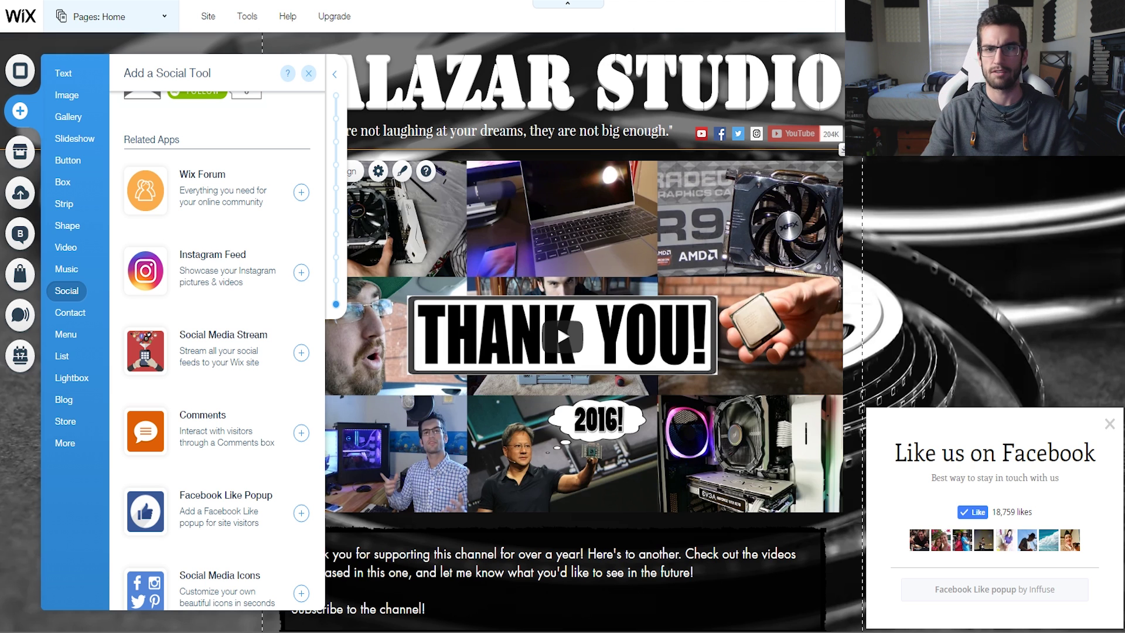
- Add the Wix Forum app from the related social apps to the site on a new page
{"action": "left_click", "coordinate": [20, 111]}
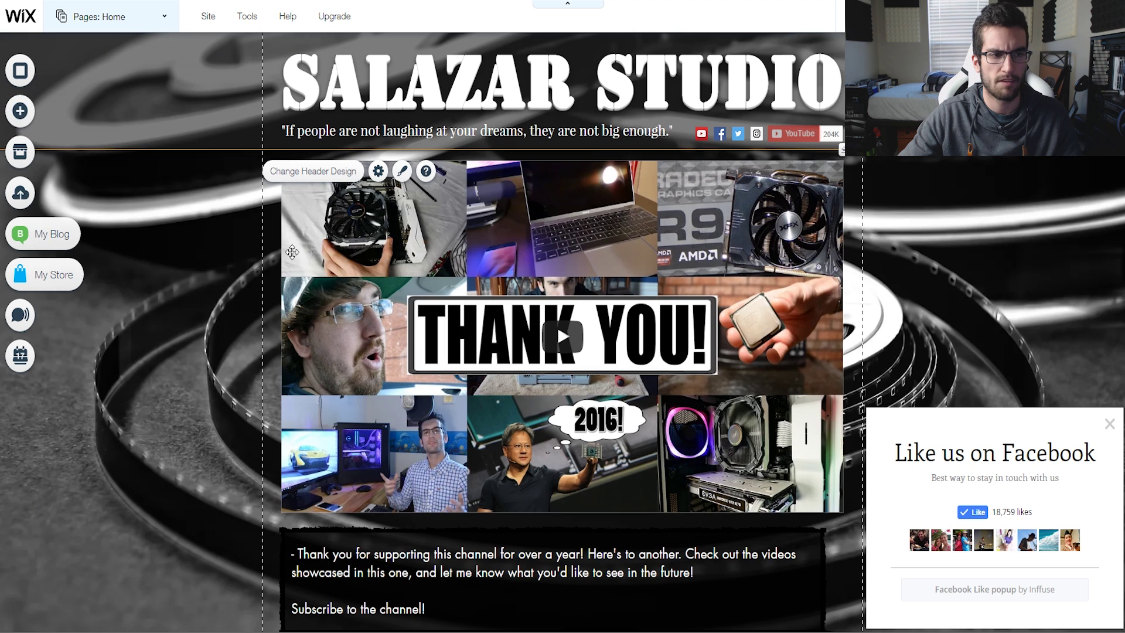
{"action": "left_click", "coordinate": [20, 111]}
{"action": "left_click", "coordinate": [67, 290]}
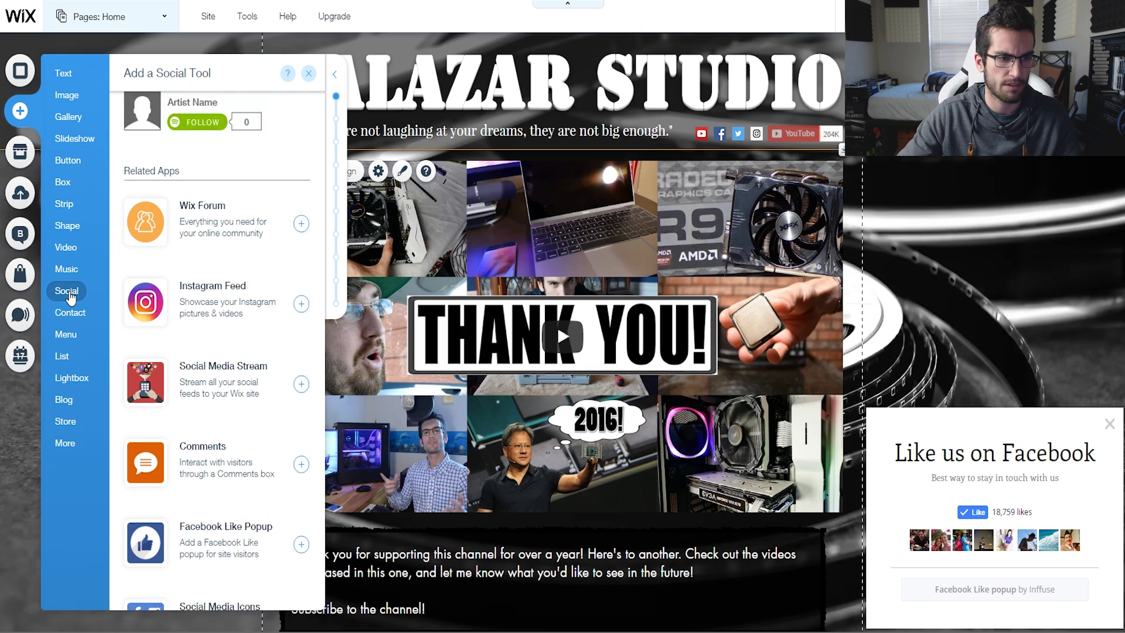
{"action": "scroll", "coordinate": [170, 234], "scroll_direction": "down", "scroll_amount": 10}
{"action": "scroll", "coordinate": [234, 246], "scroll_direction": "up", "scroll_amount": 5}
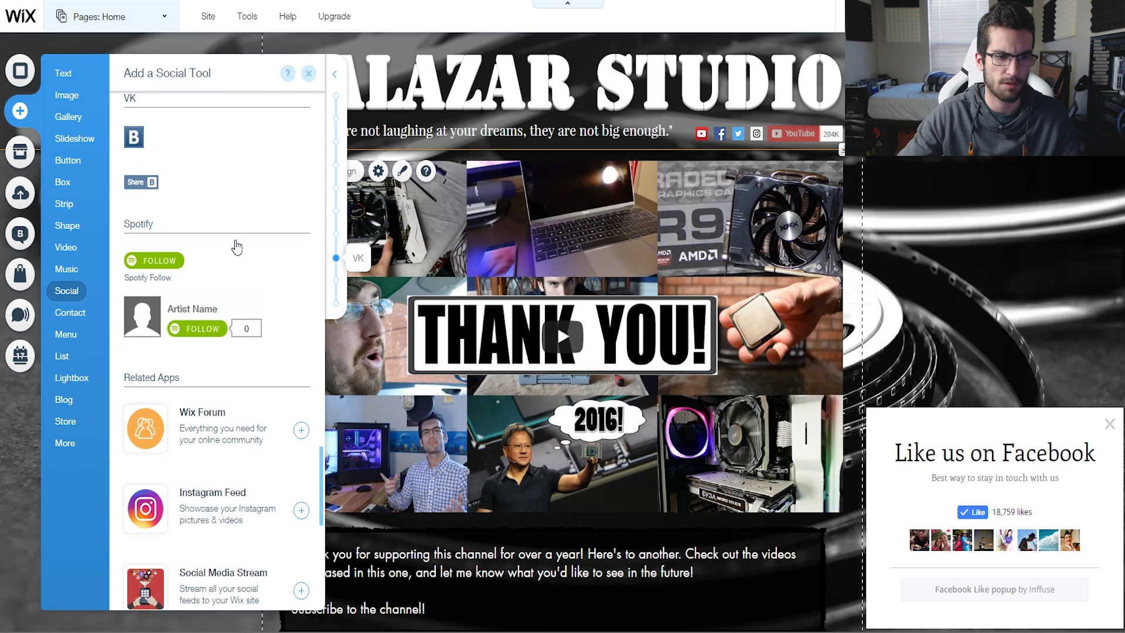
{"action": "scroll", "coordinate": [234, 258], "scroll_direction": "down", "scroll_amount": 5}
{"action": "left_click", "coordinate": [239, 197]}
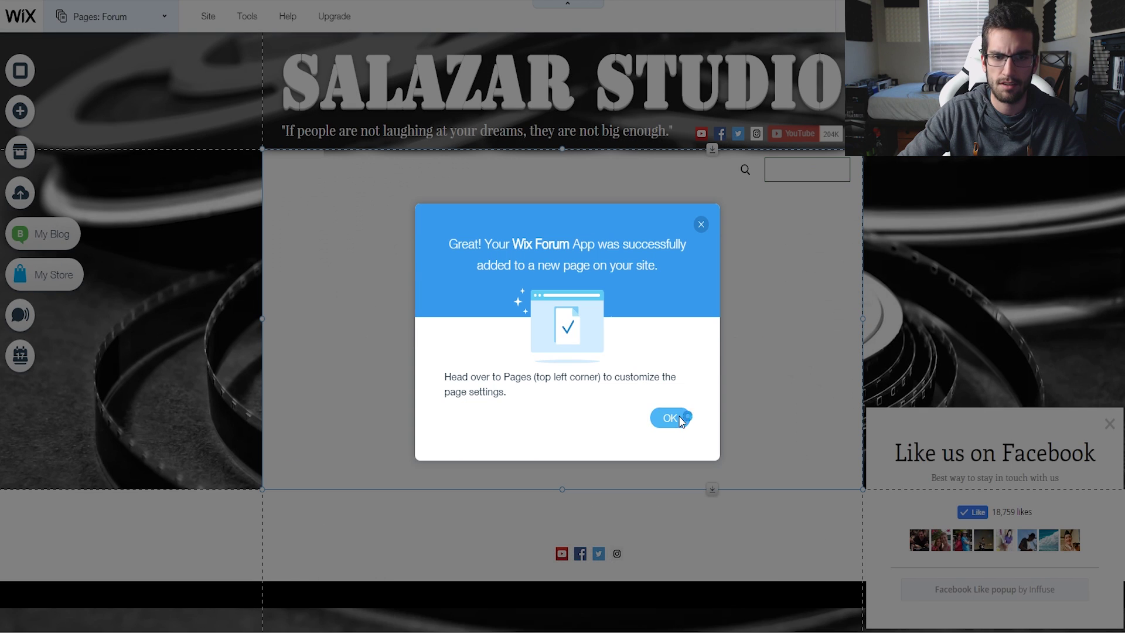
{"action": "left_click", "coordinate": [670, 418]}
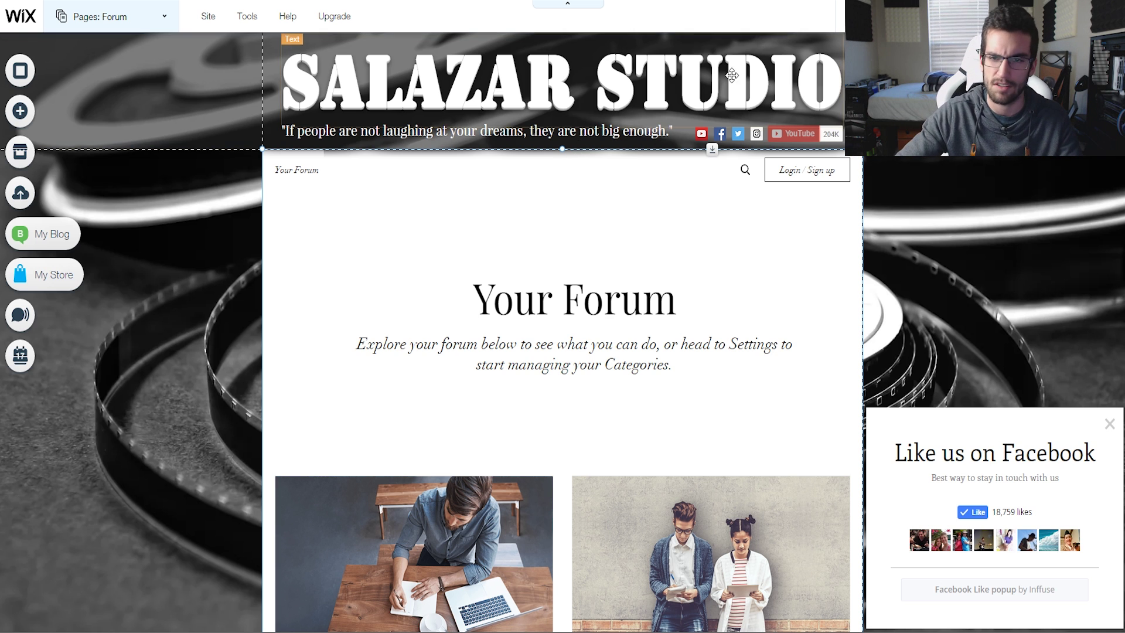
- Look at the arrange options for the site title and the strip, text and menu designs available to add
{"action": "right_click", "coordinate": [792, 97]}
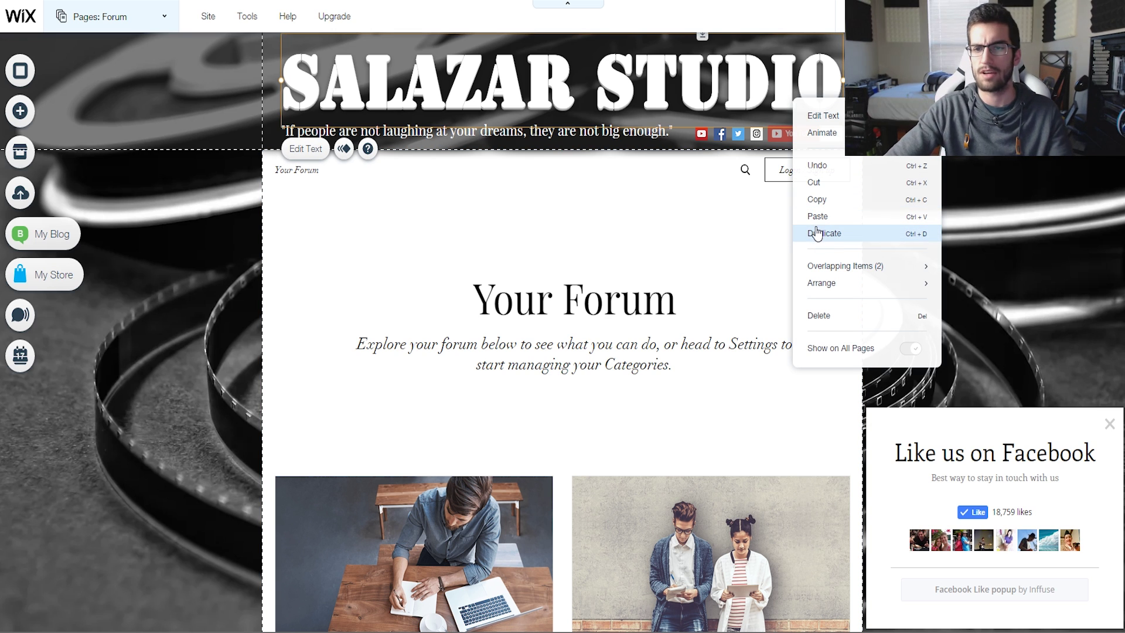
{"action": "mouse_move", "coordinate": [836, 284]}
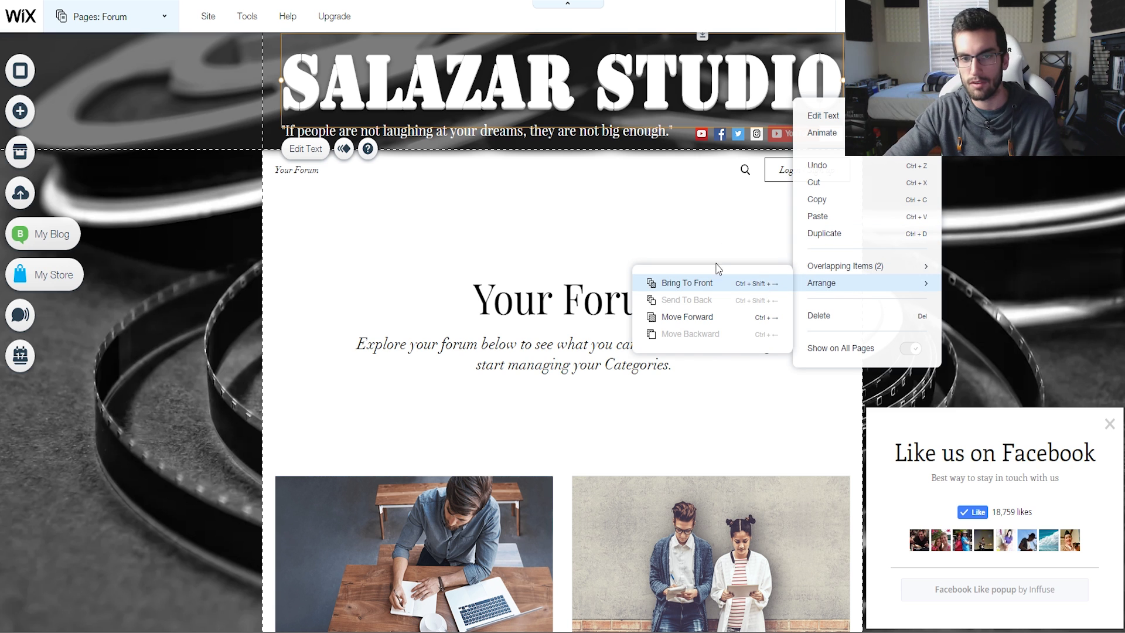
{"action": "left_click", "coordinate": [24, 113]}
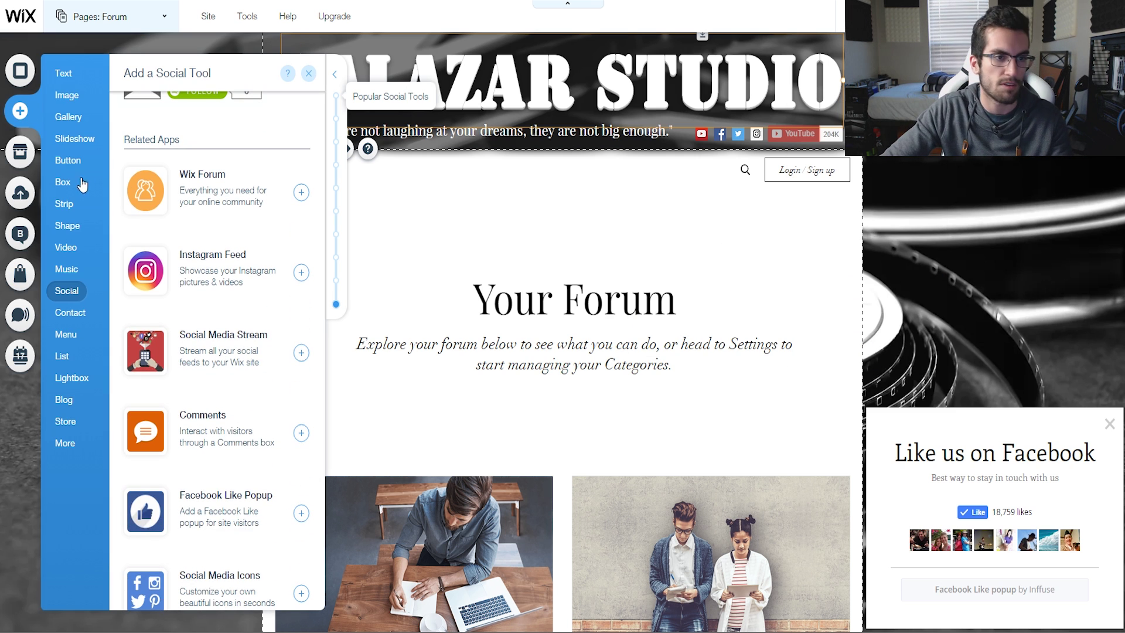
{"action": "left_click", "coordinate": [79, 204]}
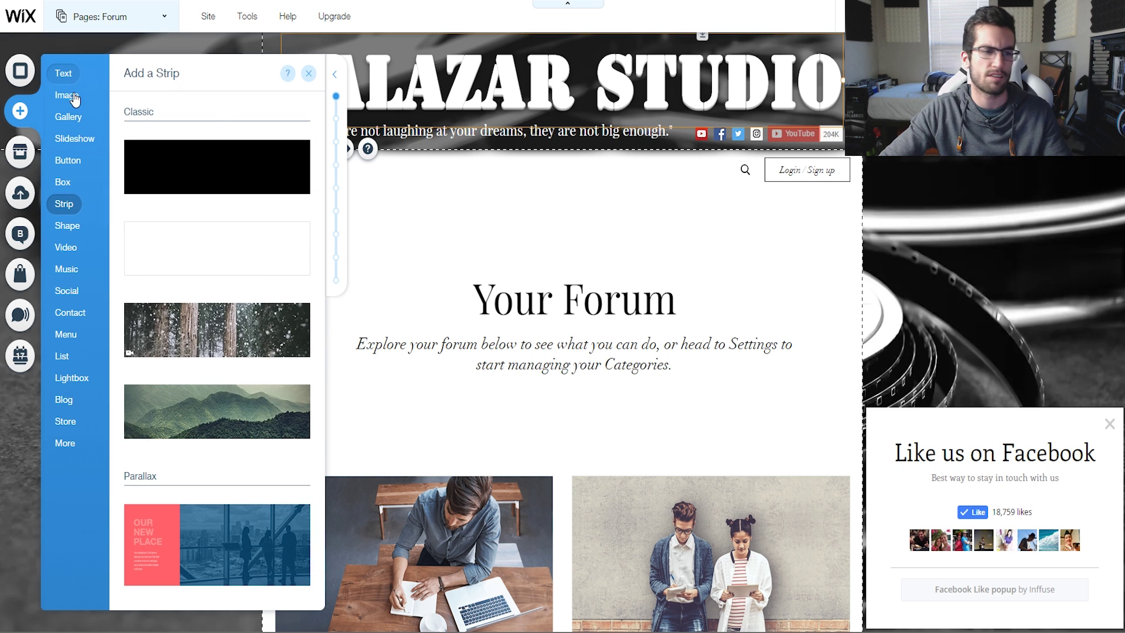
{"action": "left_click", "coordinate": [64, 75]}
{"action": "left_click", "coordinate": [66, 332]}
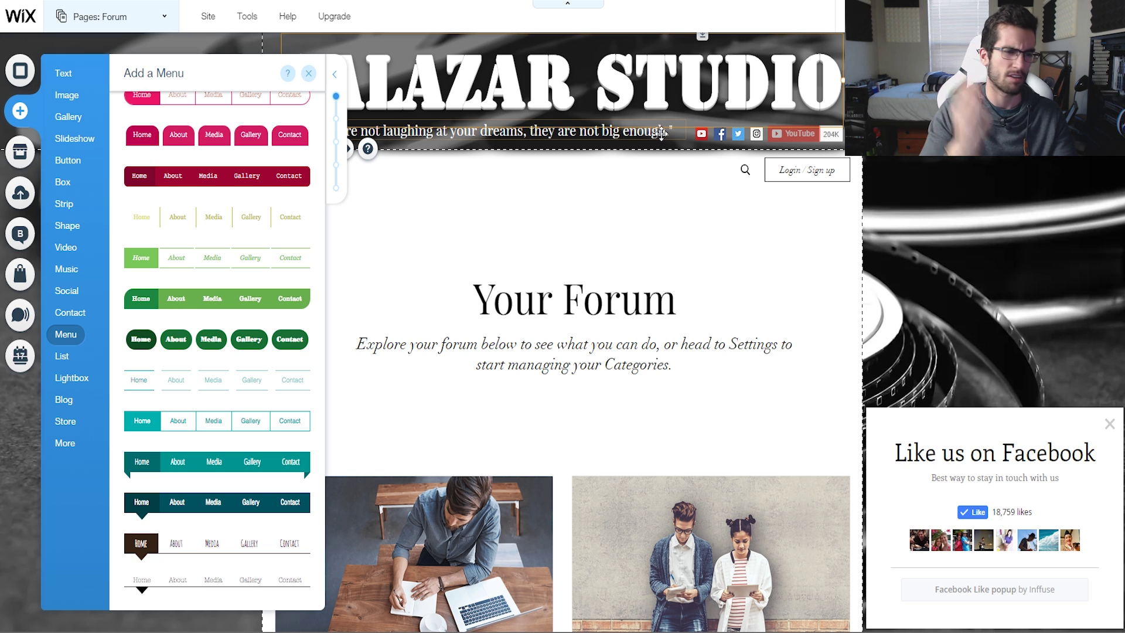
- Add a new forum category titled "Forum Revisions" and make it readable by members only
{"action": "double_click", "coordinate": [726, 169]}
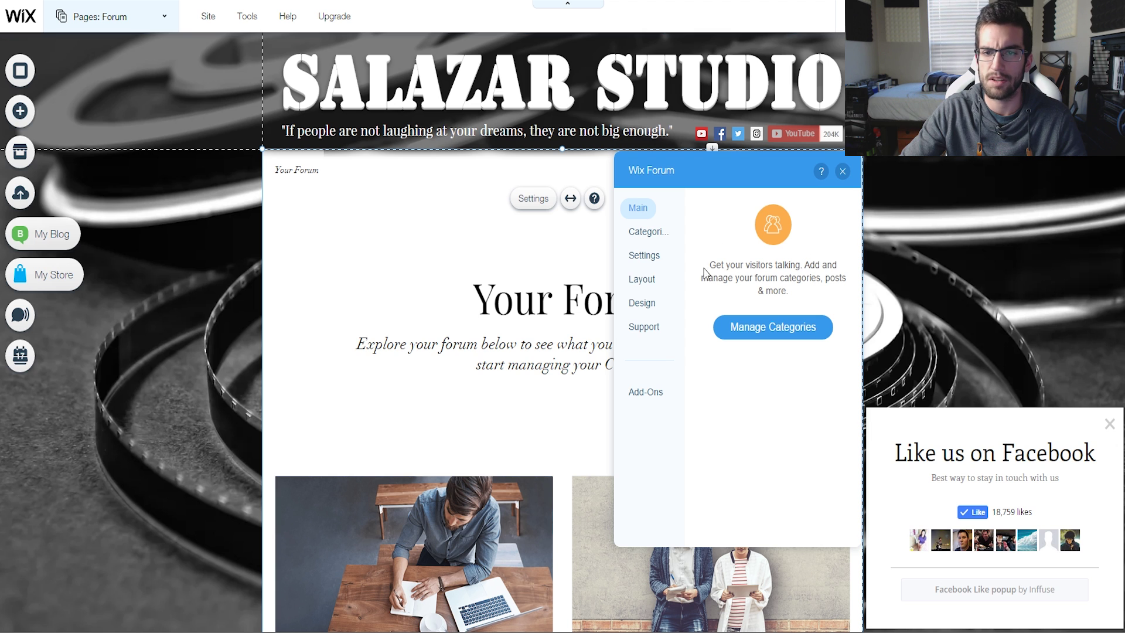
{"action": "left_click", "coordinate": [772, 331]}
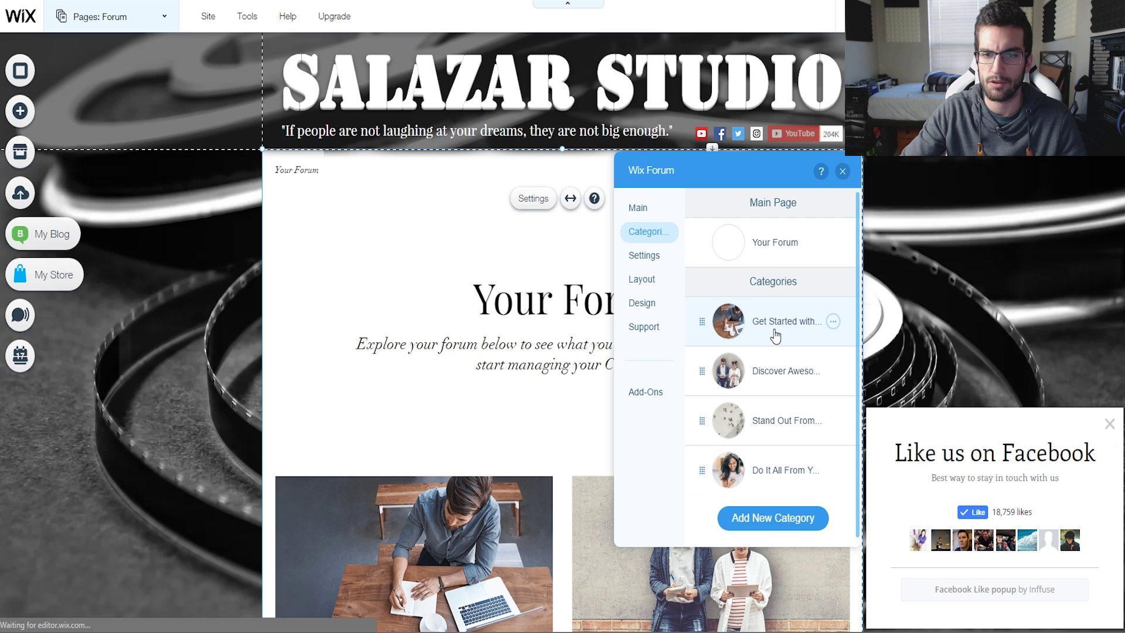
{"action": "left_click", "coordinate": [772, 518]}
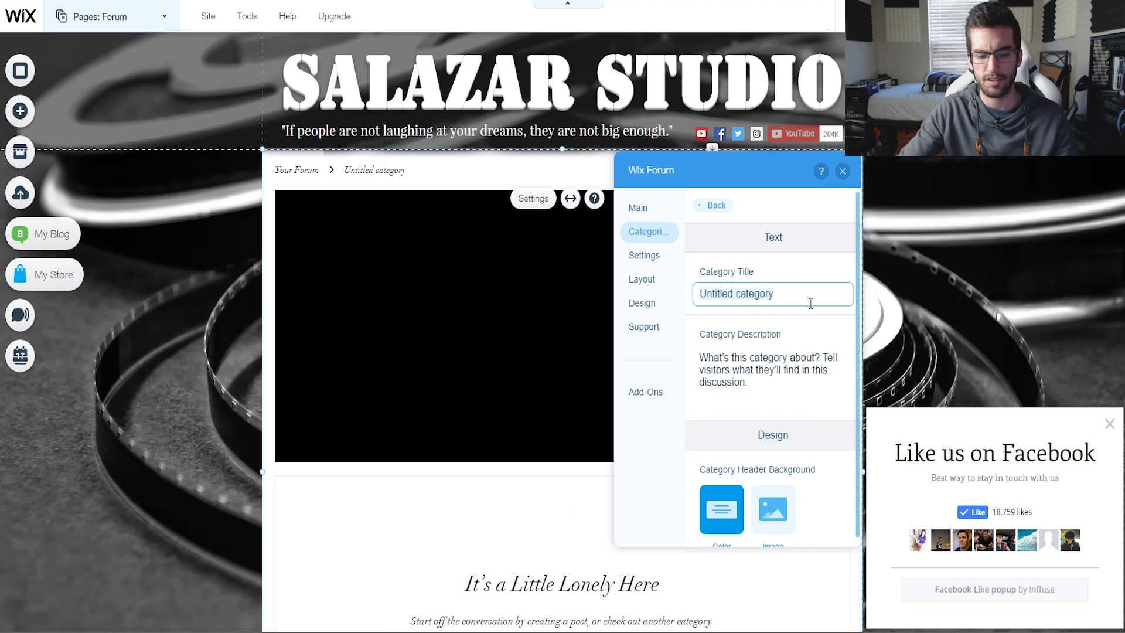
{"action": "key", "text": "ctrl+a"}
{"action": "type", "text": "Forum"}
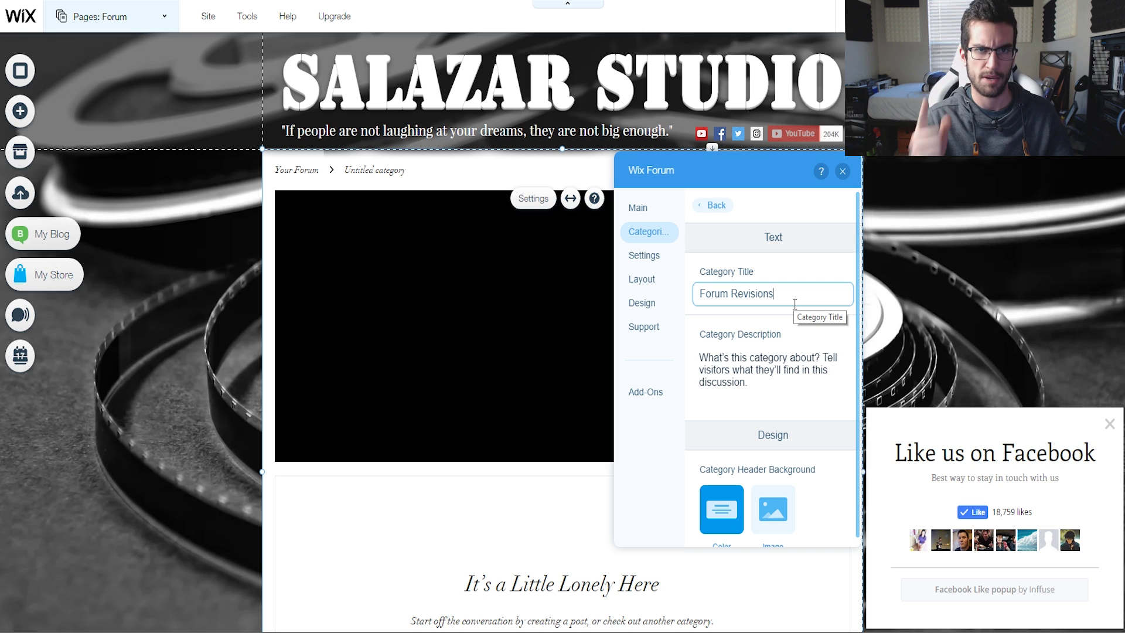
{"action": "scroll", "coordinate": [788, 270], "scroll_direction": "down", "scroll_amount": 5}
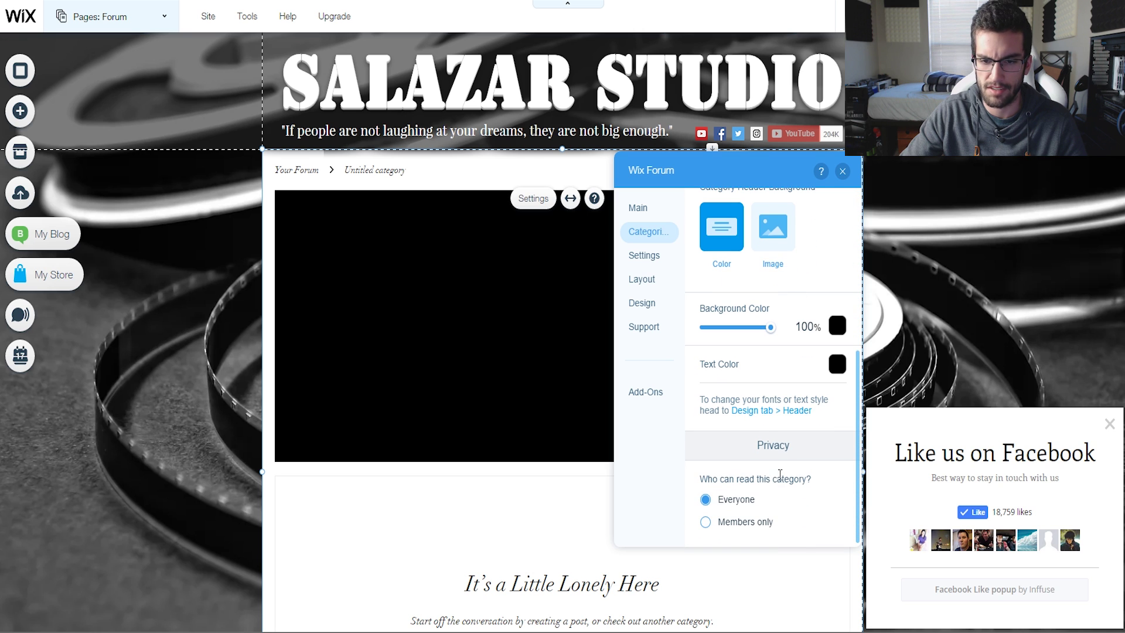
{"action": "left_click", "coordinate": [744, 527]}
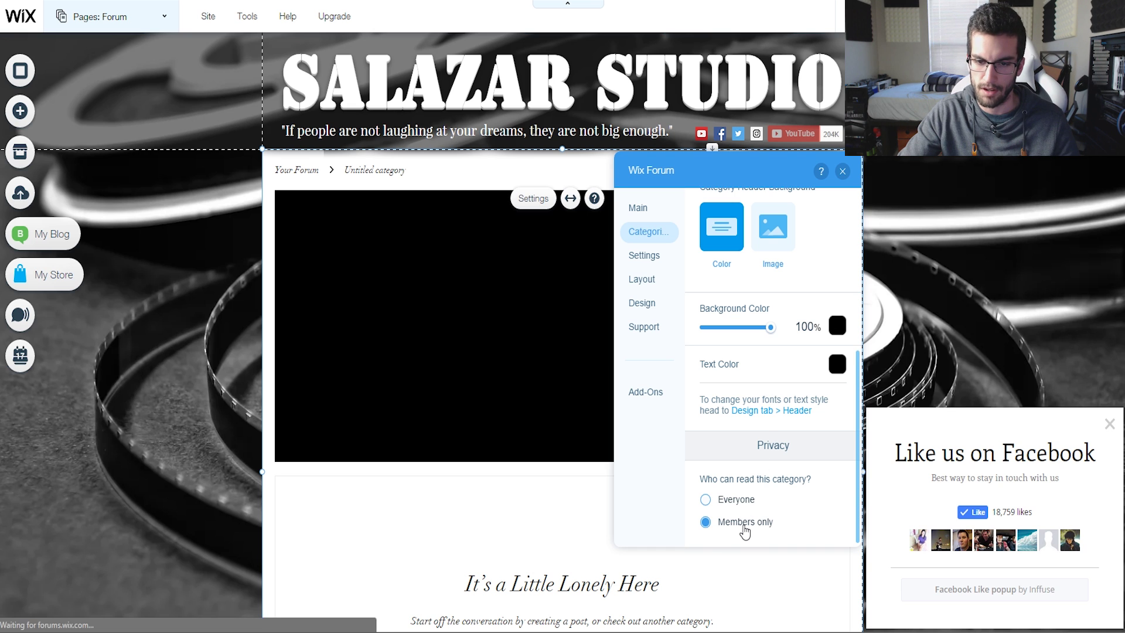
{"action": "scroll", "coordinate": [787, 394], "scroll_direction": "up", "scroll_amount": 1}
{"action": "scroll", "coordinate": [786, 393], "scroll_direction": "up", "scroll_amount": 5}
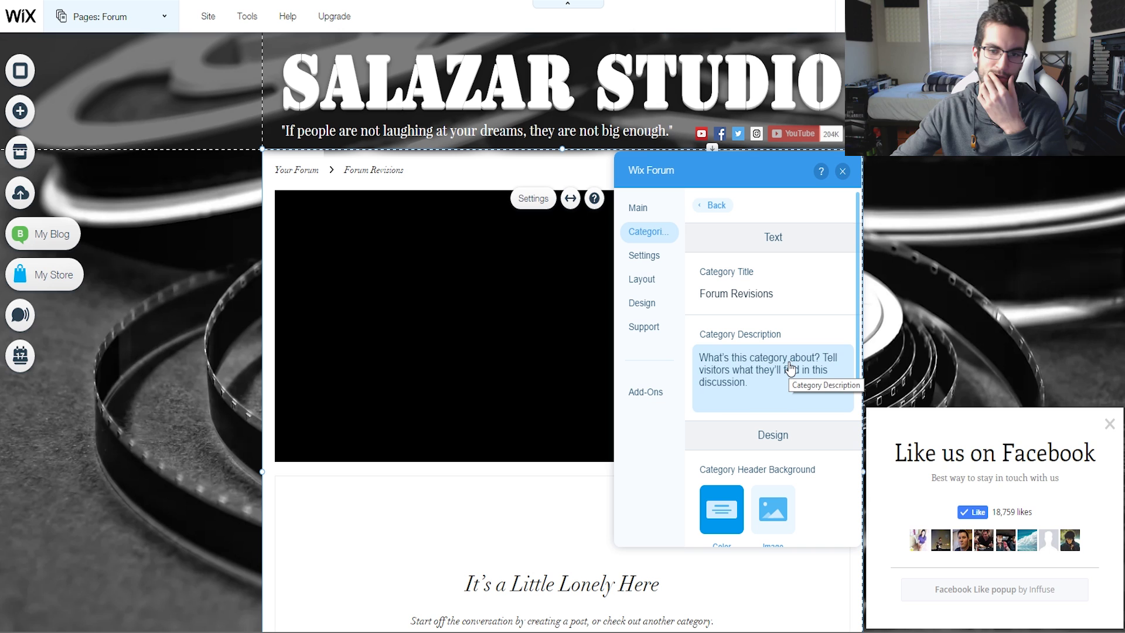
- Describe the category as "Report bugs/request changes or additions to the forum layout." and set its header background color to white
{"action": "left_click", "coordinate": [791, 367]}
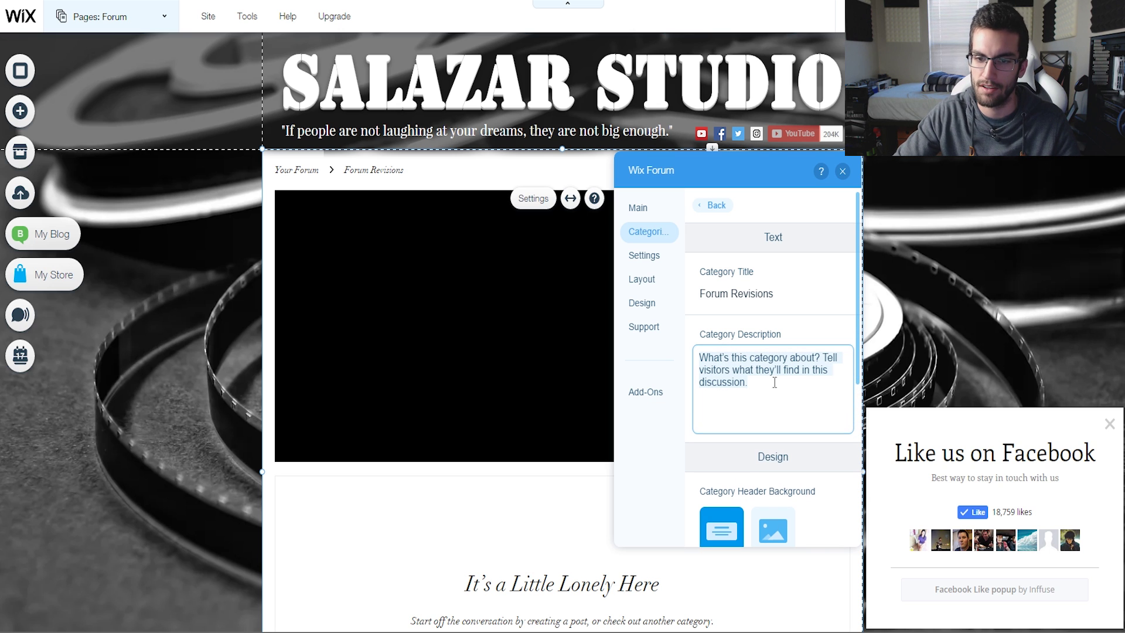
{"action": "key", "text": "BackSpace"}
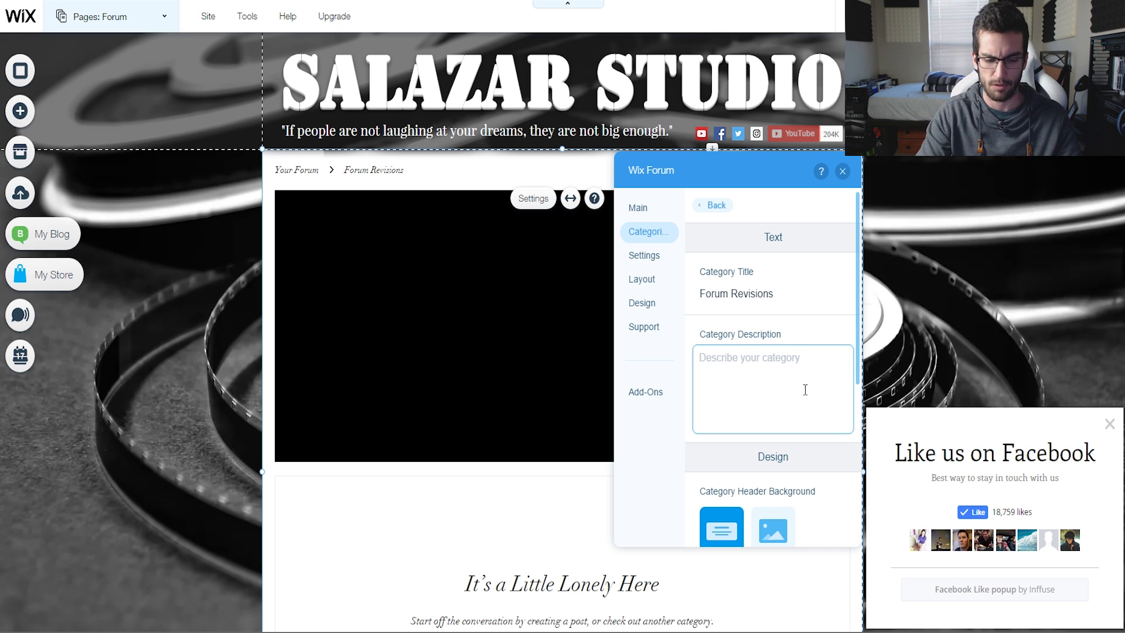
{"action": "scroll", "coordinate": [805, 390], "scroll_direction": "down", "scroll_amount": 5}
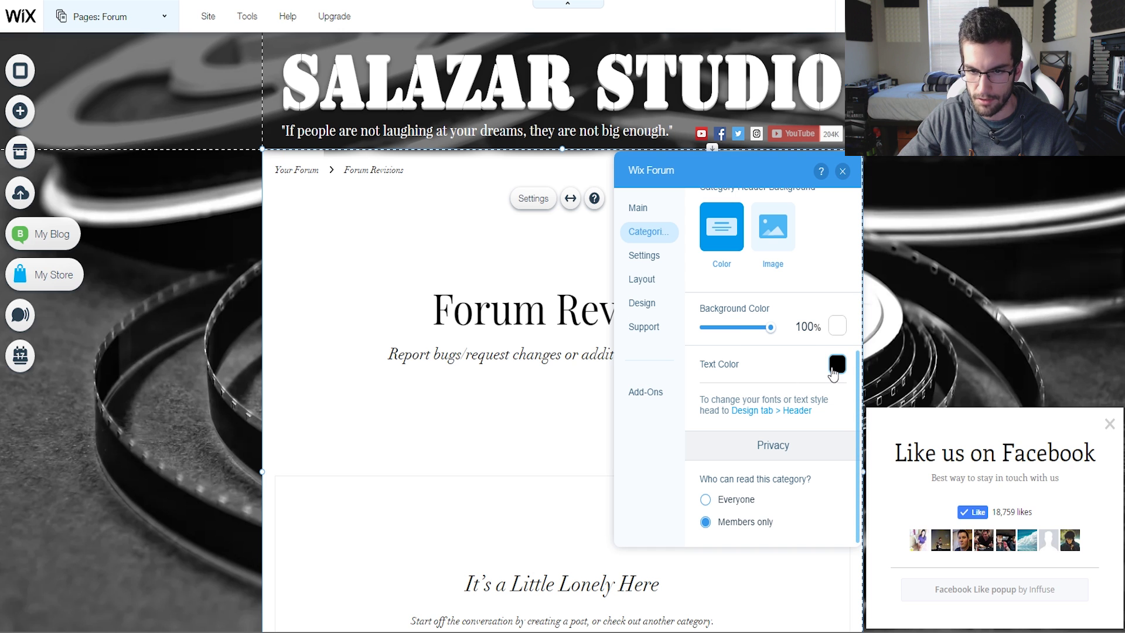
- Enable Google social login in the forum's member signup settings
{"action": "left_click", "coordinate": [658, 267]}
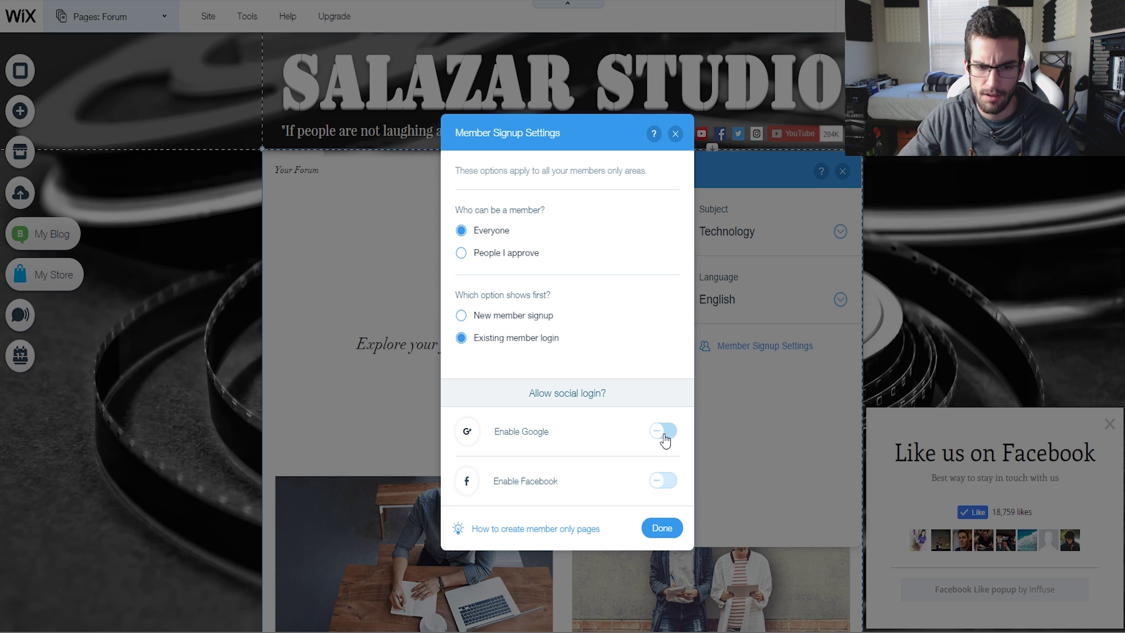
{"action": "left_click", "coordinate": [660, 439]}
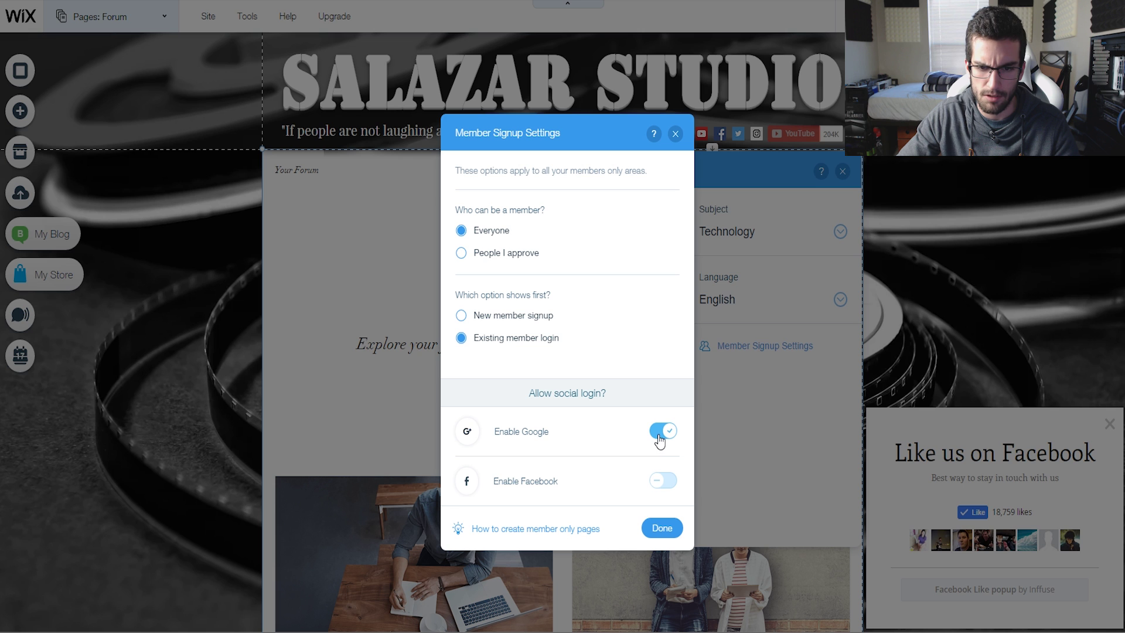
{"action": "left_click", "coordinate": [659, 531]}
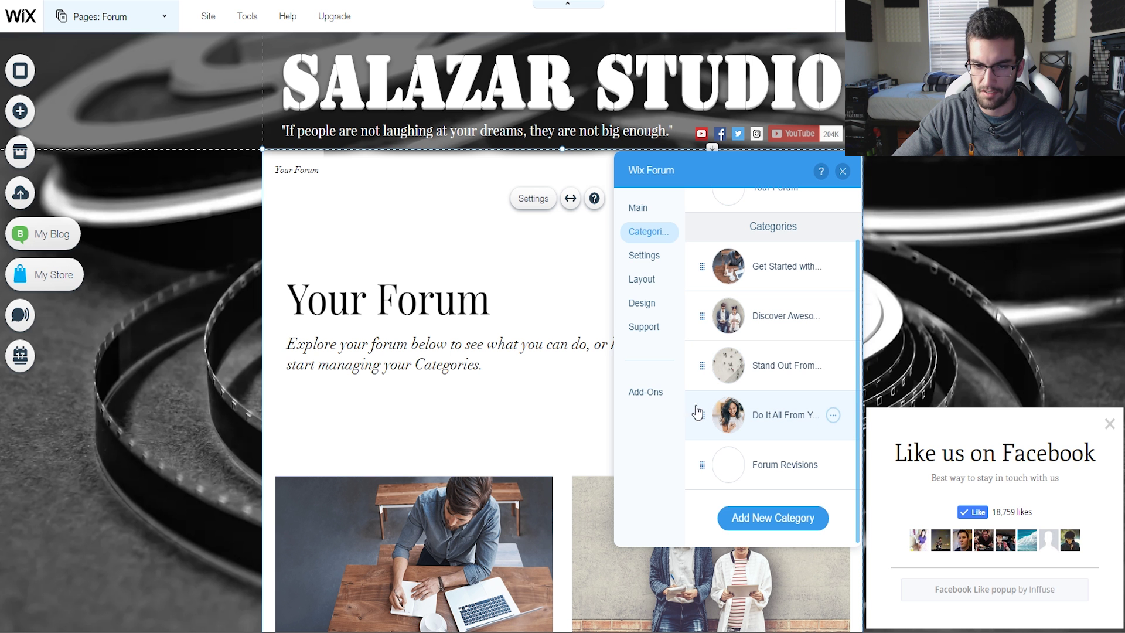
- Delete the forum's sample categories, including the Do It All, Discover and Get Started ones, keeping Forum Revisions
{"action": "left_click", "coordinate": [832, 415]}
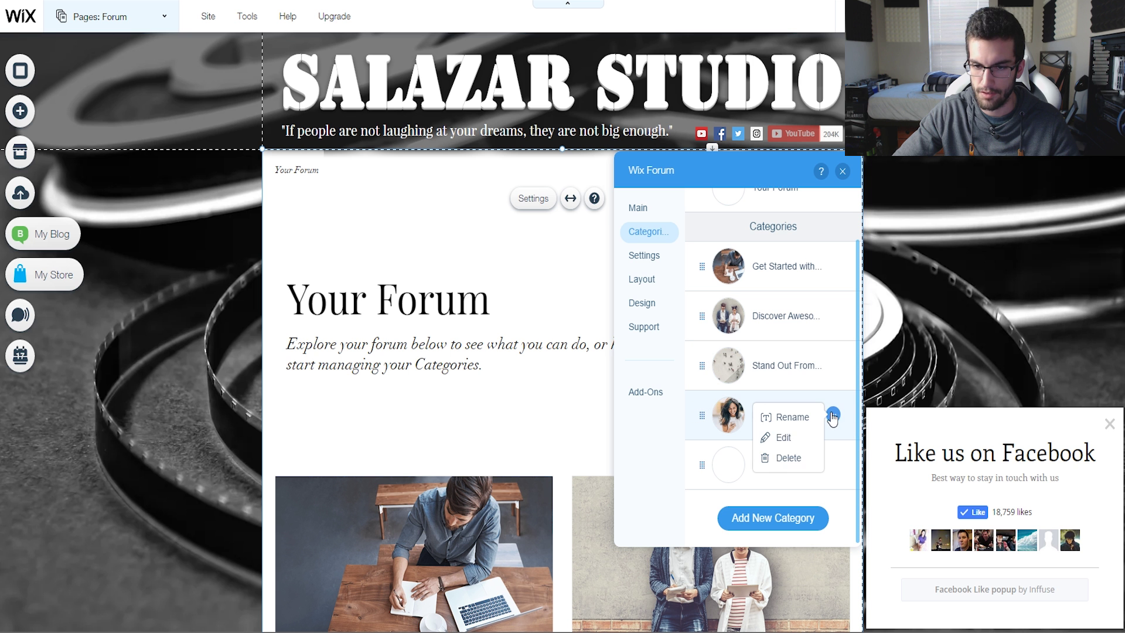
{"action": "left_click", "coordinate": [788, 460]}
{"action": "left_click", "coordinate": [697, 389]}
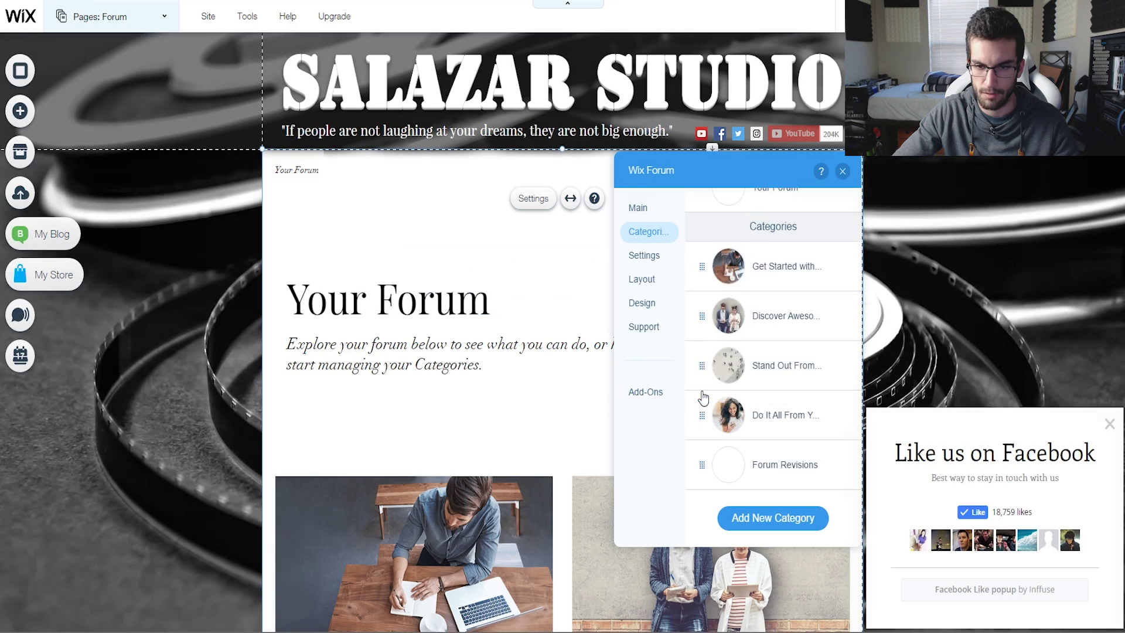
{"action": "left_click", "coordinate": [833, 365]}
{"action": "left_click", "coordinate": [788, 408]}
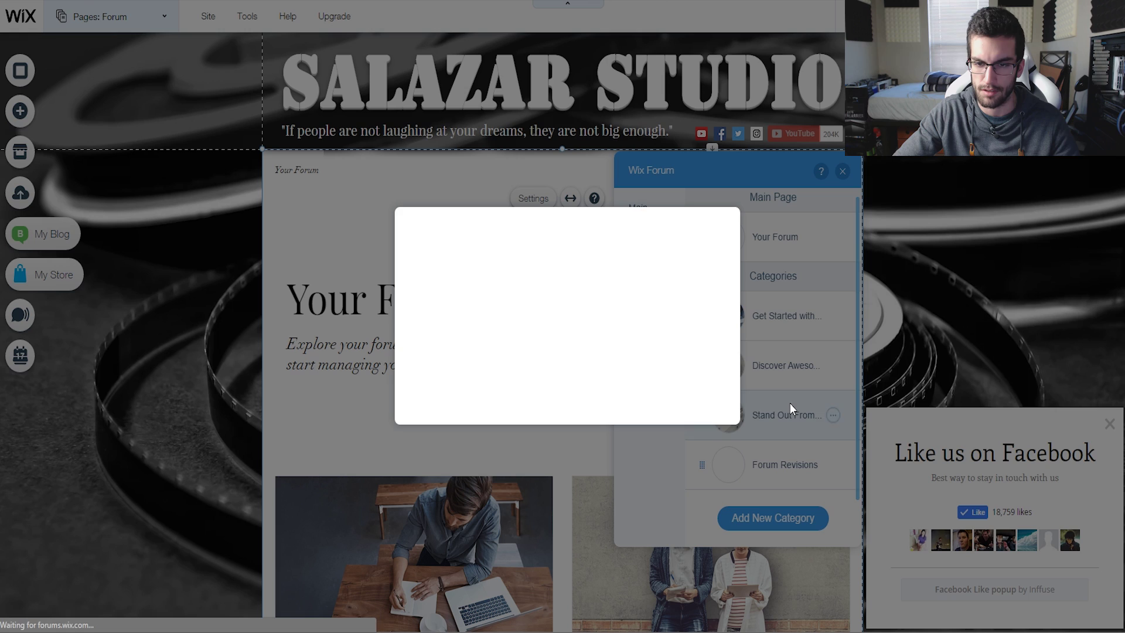
{"action": "left_click", "coordinate": [702, 391]}
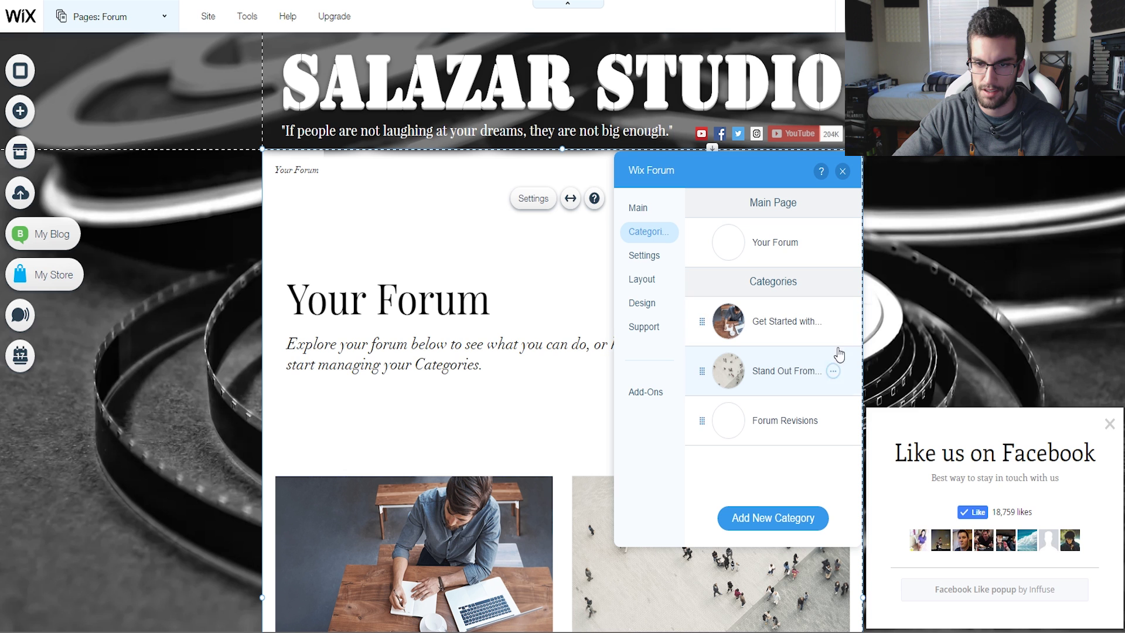
{"action": "left_click", "coordinate": [832, 321]}
{"action": "left_click", "coordinate": [791, 364]}
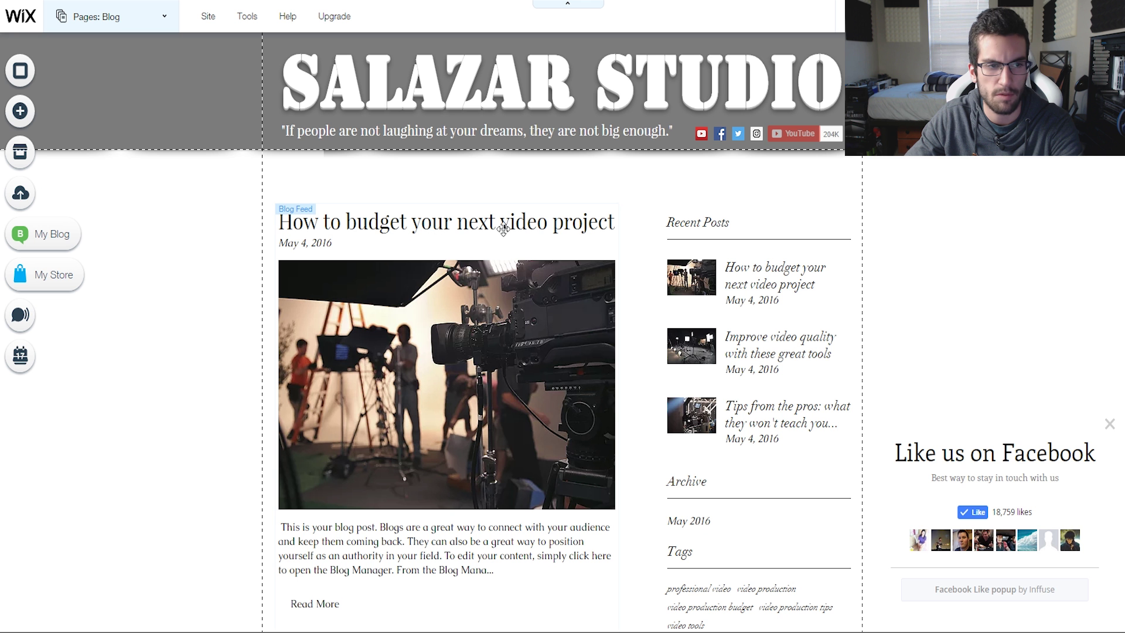
- Switch from the Blog page to the Forum page
{"action": "left_click", "coordinate": [96, 16]}
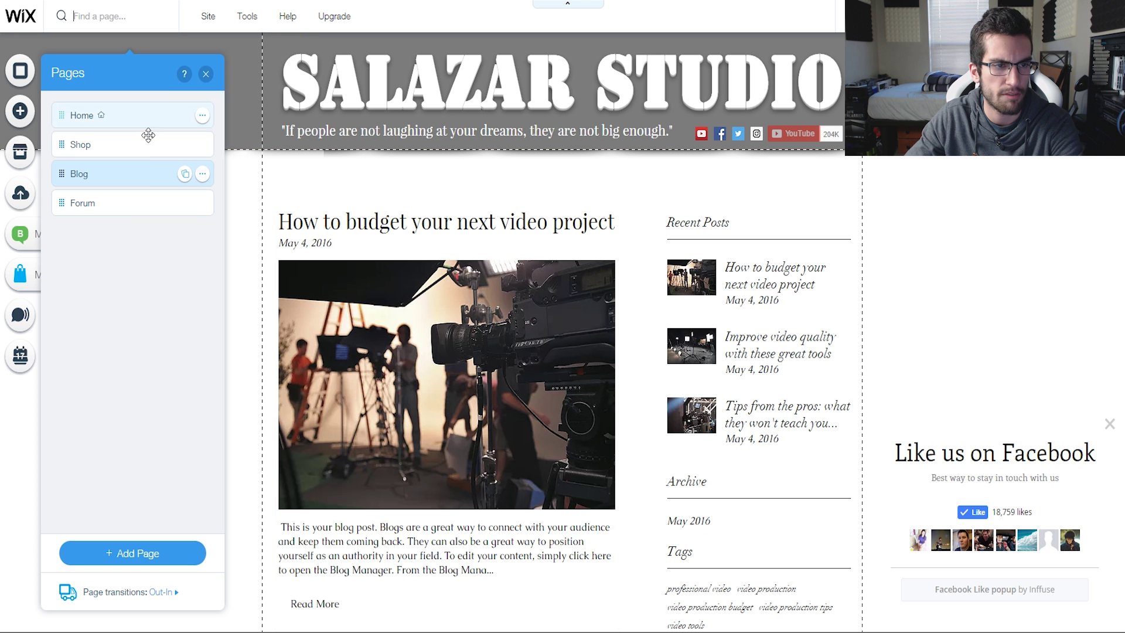
{"action": "left_click", "coordinate": [132, 204]}
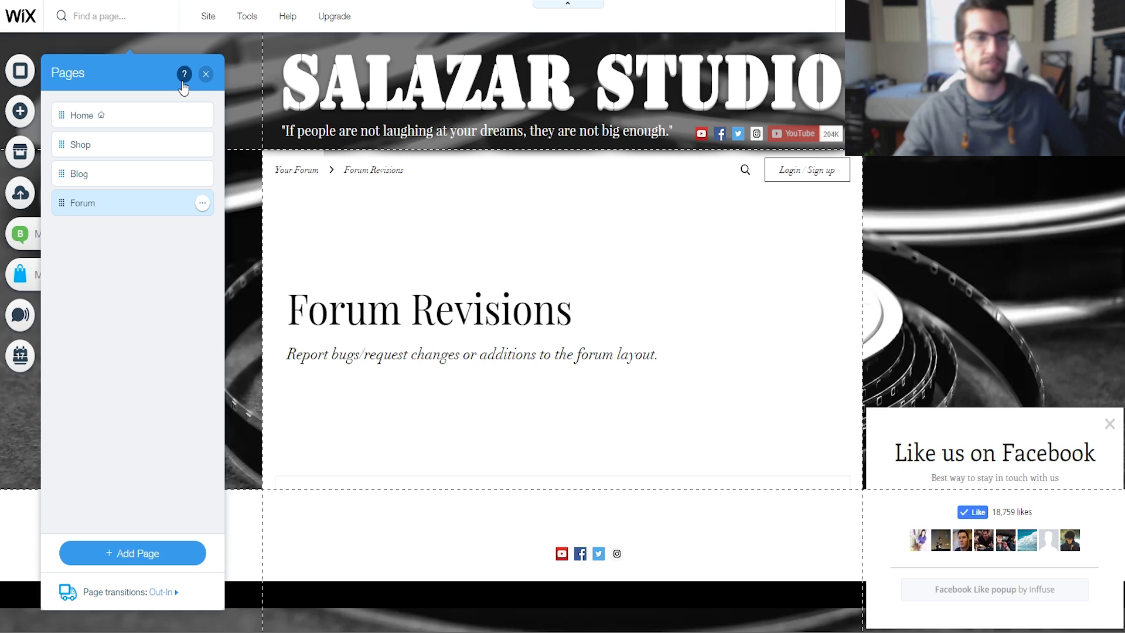
- Delete the Blog page from the site and switch to the Shop page
{"action": "left_click", "coordinate": [205, 74]}
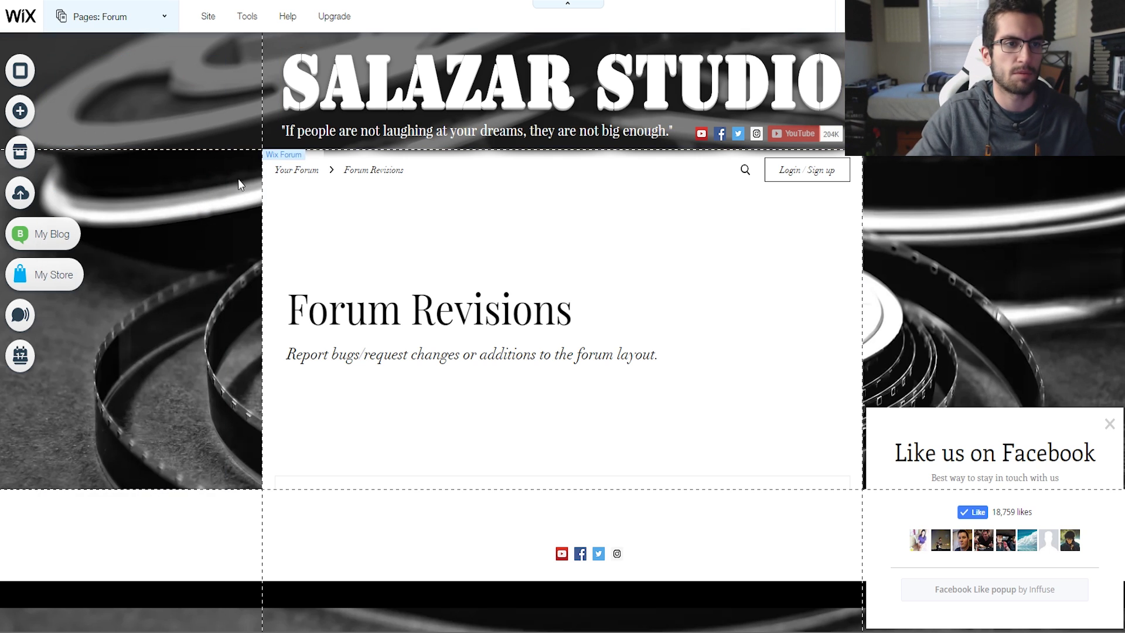
{"action": "left_click", "coordinate": [163, 26]}
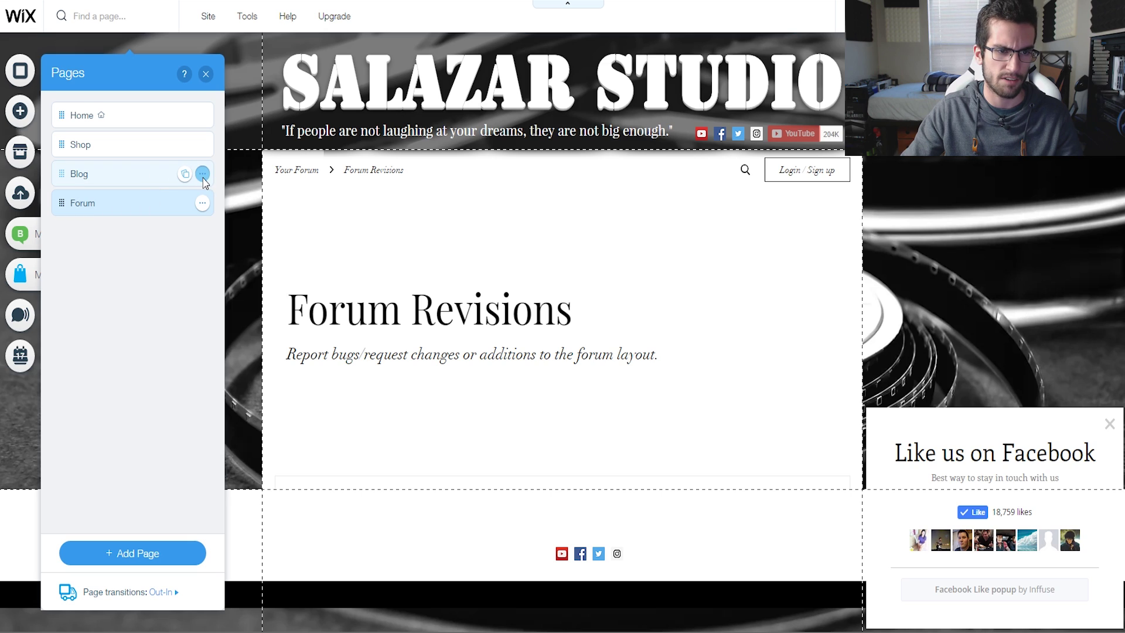
{"action": "left_click", "coordinate": [201, 174]}
{"action": "left_click", "coordinate": [250, 347]}
{"action": "left_click", "coordinate": [697, 394]}
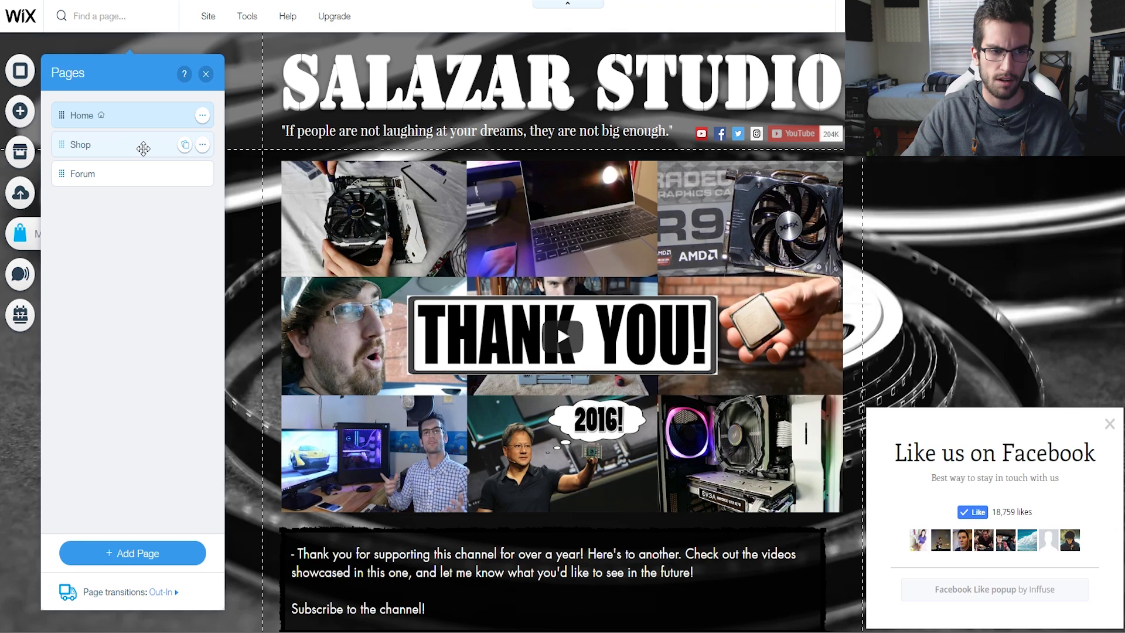
{"action": "left_click", "coordinate": [143, 150]}
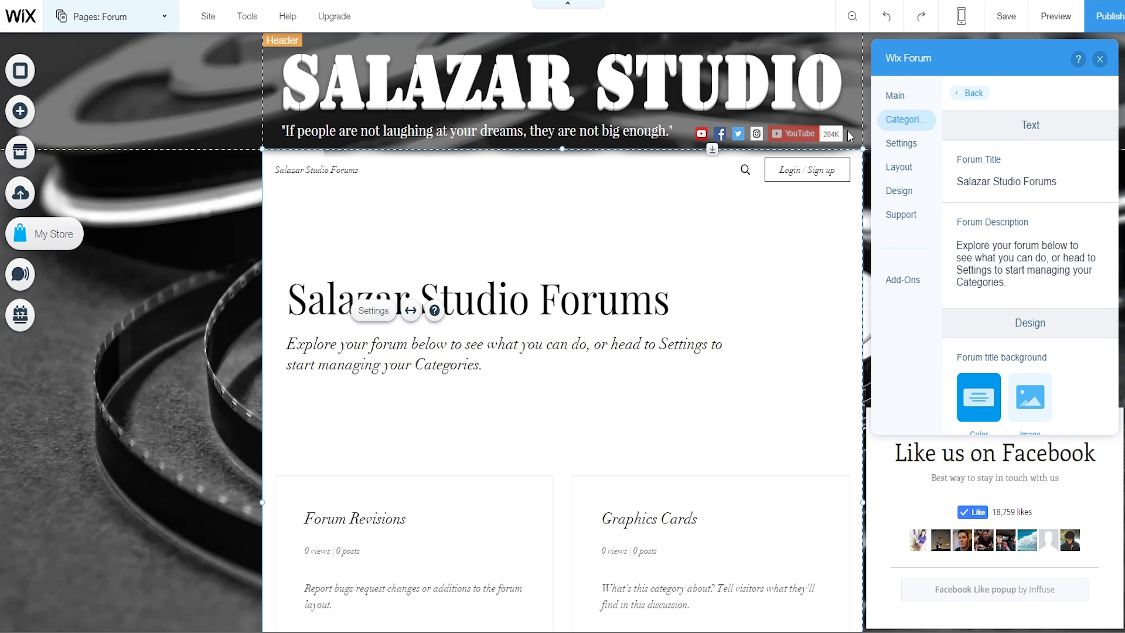
- Change the forum description to "Dive into our growing community of tech and science lovers alike!"
{"action": "scroll", "coordinate": [591, 397], "scroll_direction": "down", "scroll_amount": 5}
{"action": "scroll", "coordinate": [597, 398], "scroll_direction": "down", "scroll_amount": 1}
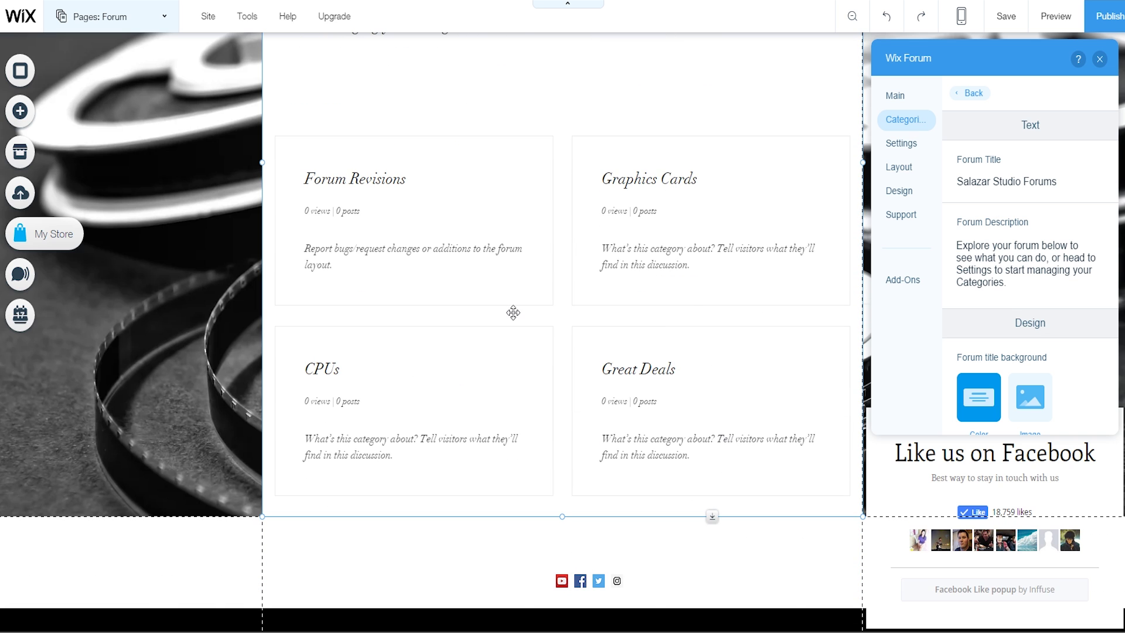
{"action": "scroll", "coordinate": [513, 313], "scroll_direction": "up", "scroll_amount": 6}
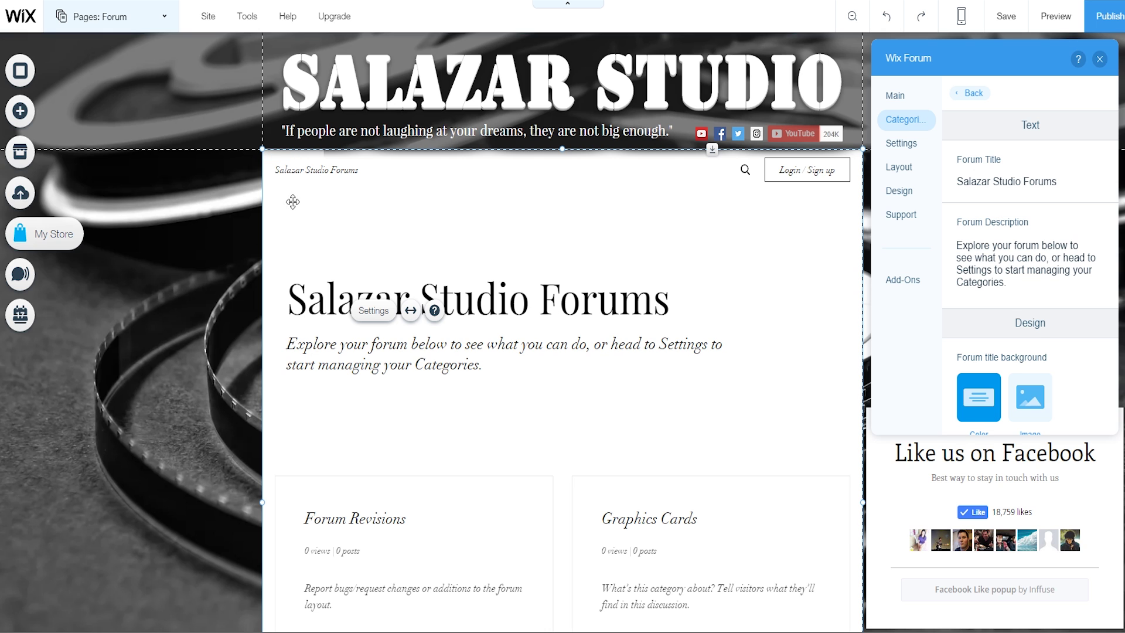
{"action": "mouse_move", "coordinate": [1012, 55]}
{"action": "left_mouse_down"}
{"action": "mouse_move", "coordinate": [969, 55]}
{"action": "mouse_move", "coordinate": [1014, 55]}
{"action": "left_mouse_up"}
{"action": "left_click", "coordinate": [517, 352]}
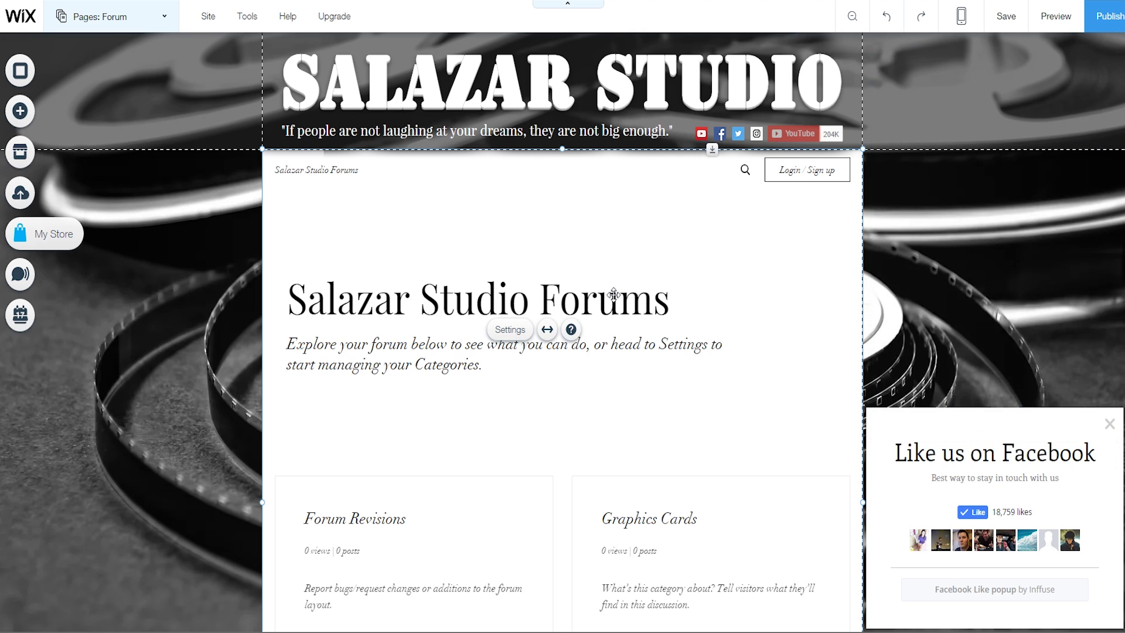
{"action": "left_click", "coordinate": [396, 316]}
{"action": "left_click", "coordinate": [392, 284]}
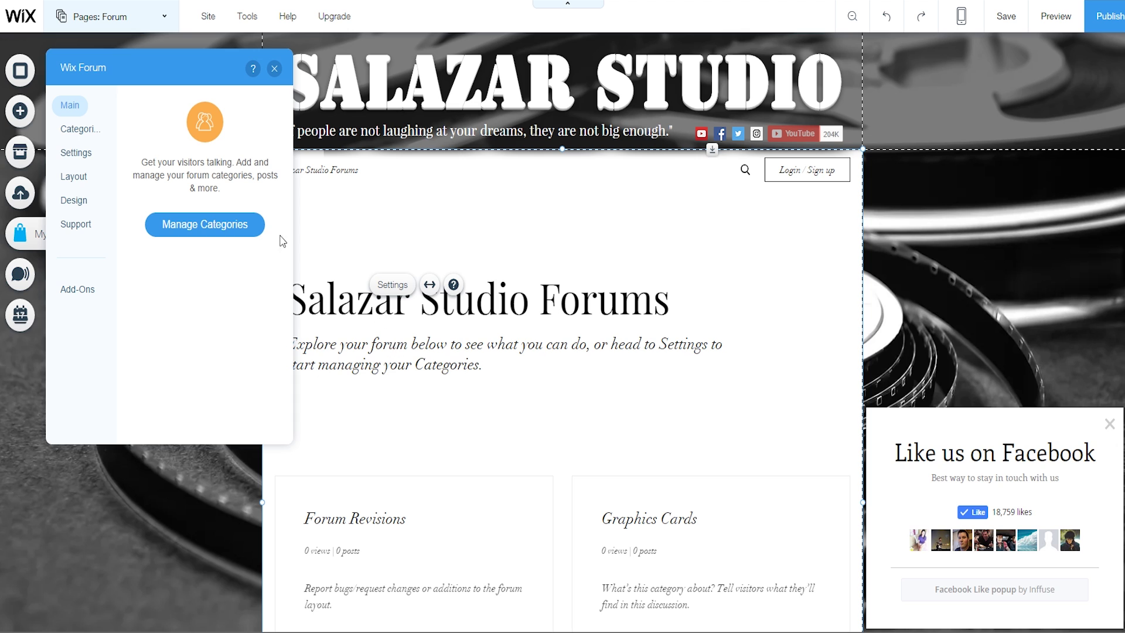
{"action": "left_click", "coordinate": [89, 133]}
{"action": "left_click", "coordinate": [264, 150]}
{"action": "left_click", "coordinate": [211, 162]}
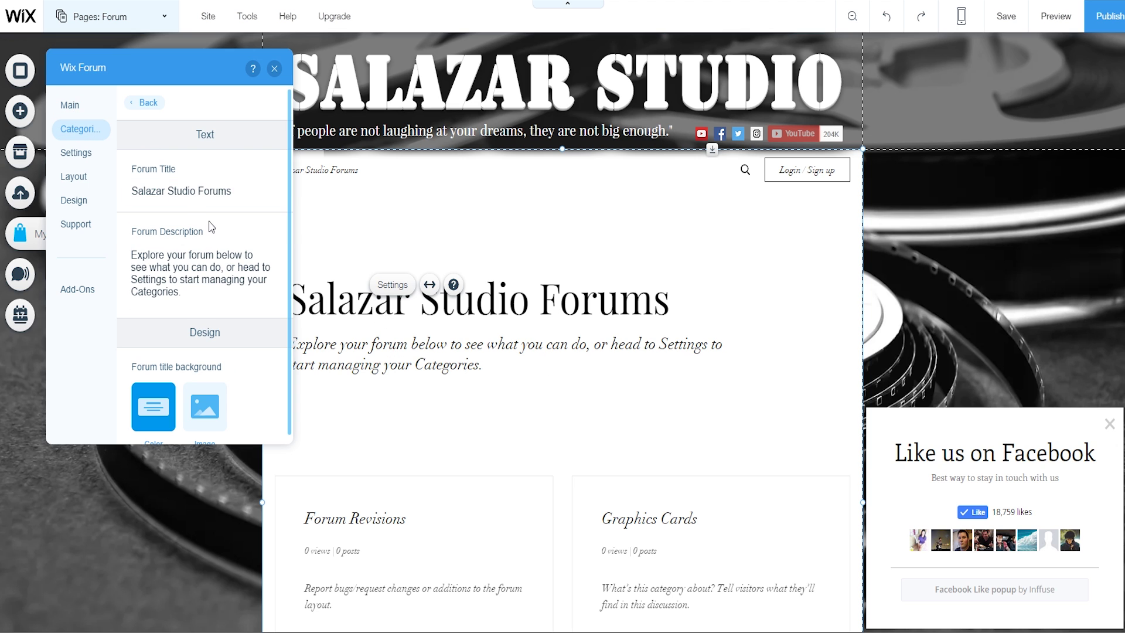
{"action": "left_click", "coordinate": [213, 273]}
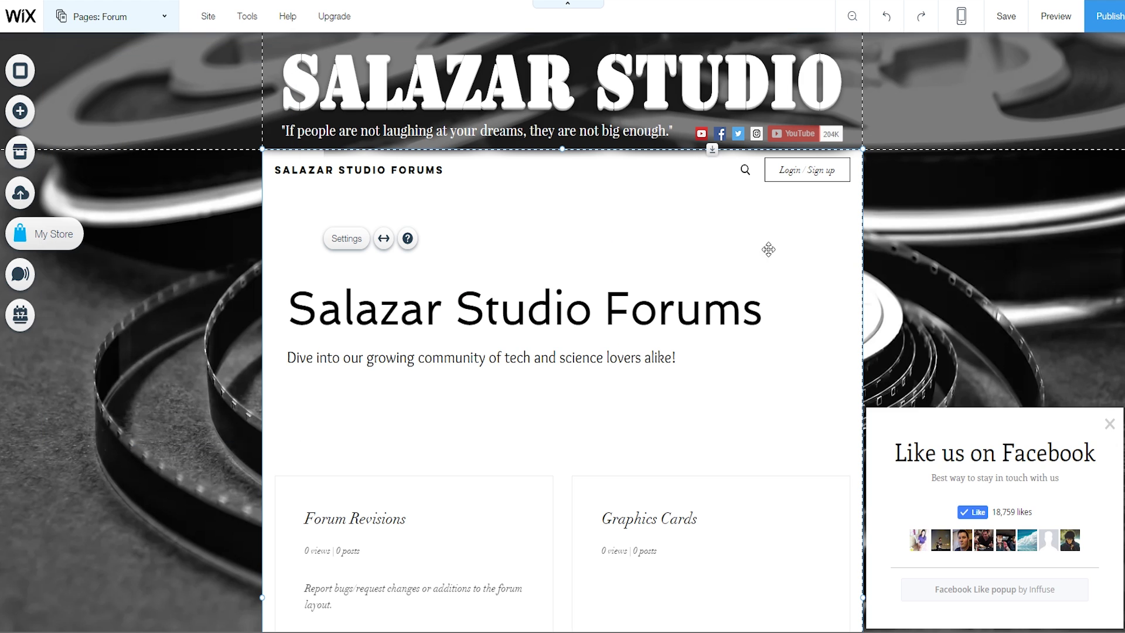
- Save the site and publish it live to its domain
{"action": "left_click", "coordinate": [997, 17]}
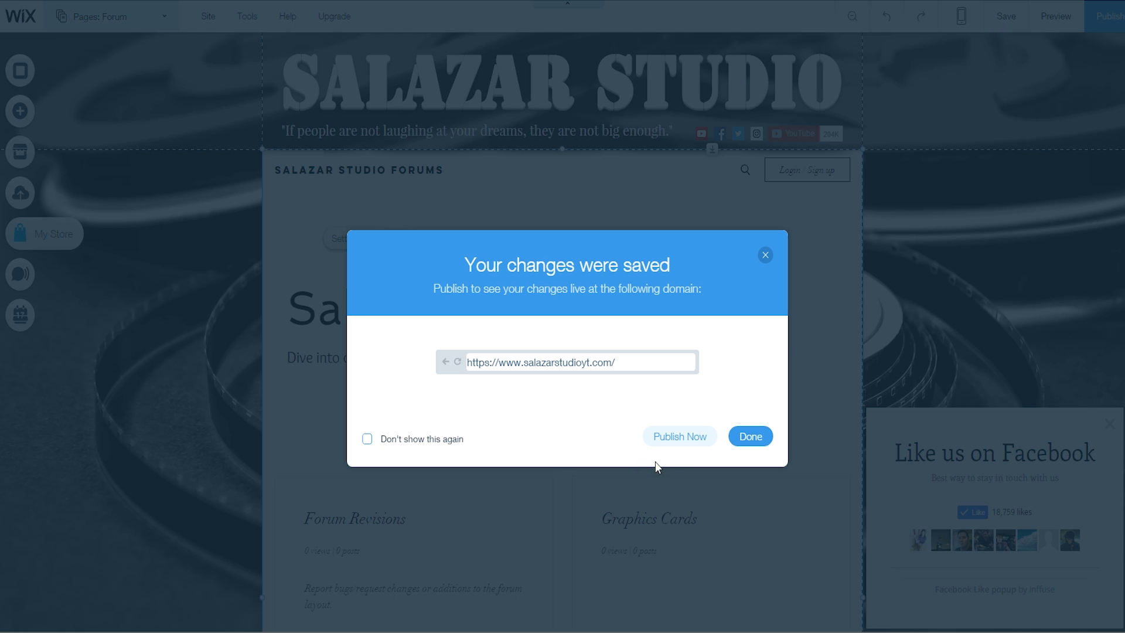
{"action": "left_click", "coordinate": [694, 440]}
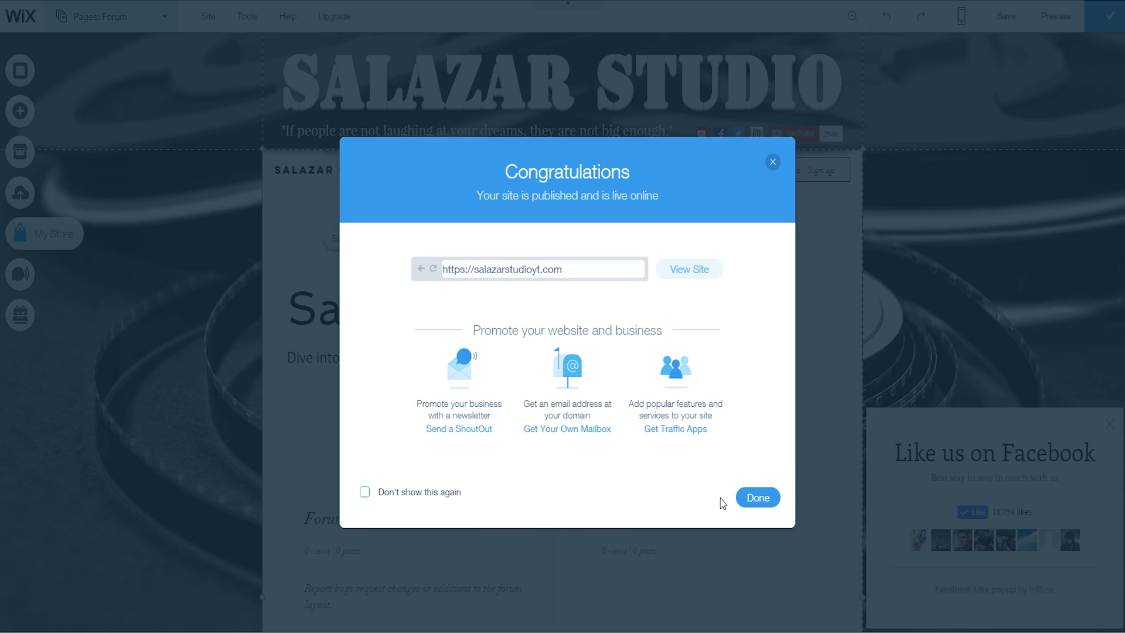
{"action": "left_click", "coordinate": [756, 497]}
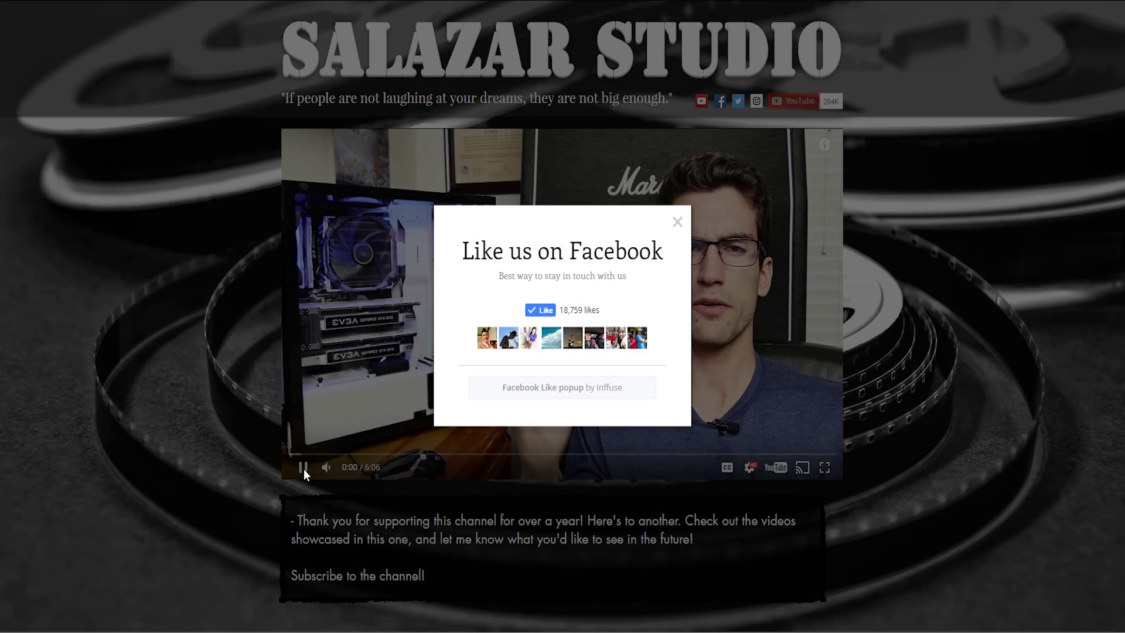
- Pause the video on the live Home page and check the page layout down to the footer
{"action": "left_click", "coordinate": [303, 469]}
{"action": "key", "text": "space"}
{"action": "scroll", "coordinate": [649, 258], "scroll_direction": "down", "scroll_amount": 4}
{"action": "scroll", "coordinate": [602, 334], "scroll_direction": "up", "scroll_amount": 4}
{"action": "scroll", "coordinate": [887, 205], "scroll_direction": "down", "scroll_amount": 5}
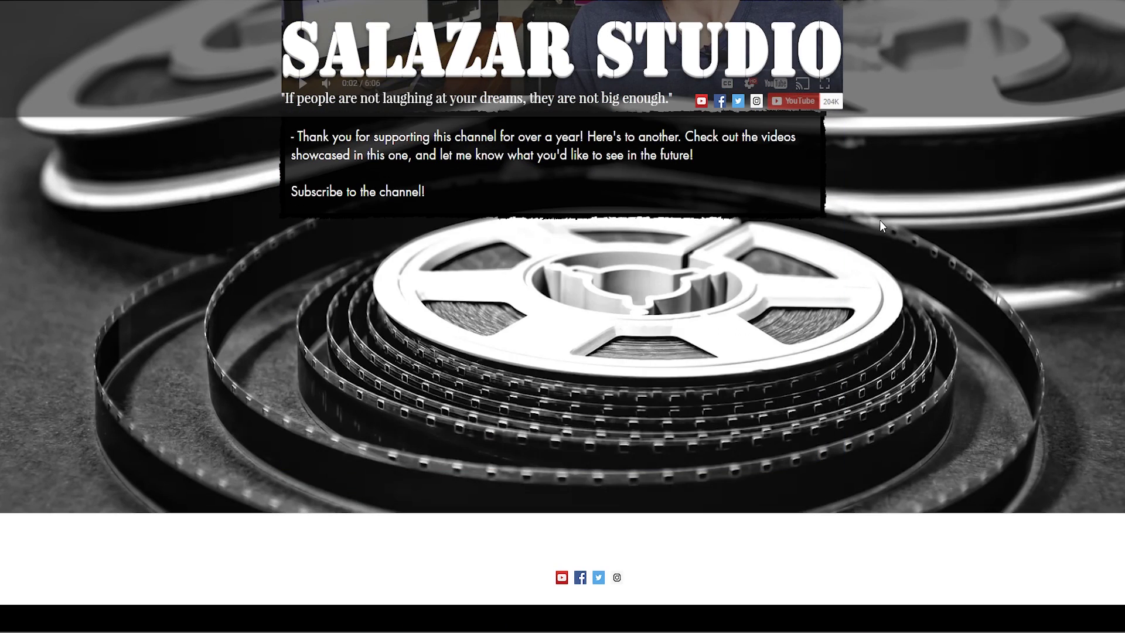
{"action": "scroll", "coordinate": [558, 335], "scroll_direction": "up", "scroll_amount": 5}
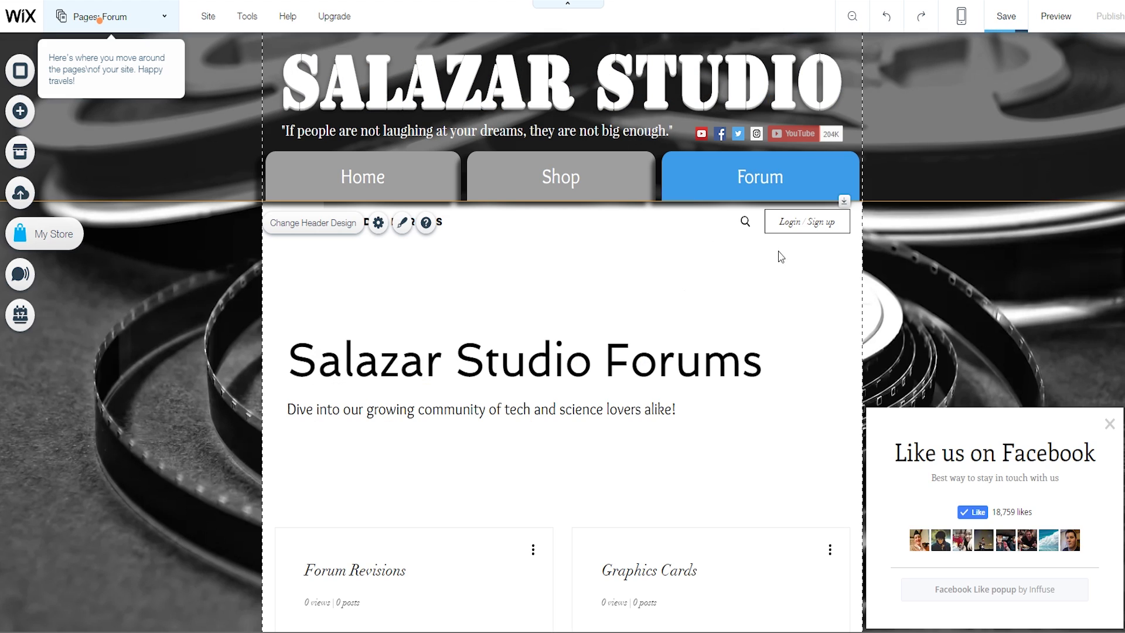
- Save the site with the horizontal Home, Shop and Forum menu in the header, without publishing
{"action": "key", "text": "ctrl+s"}
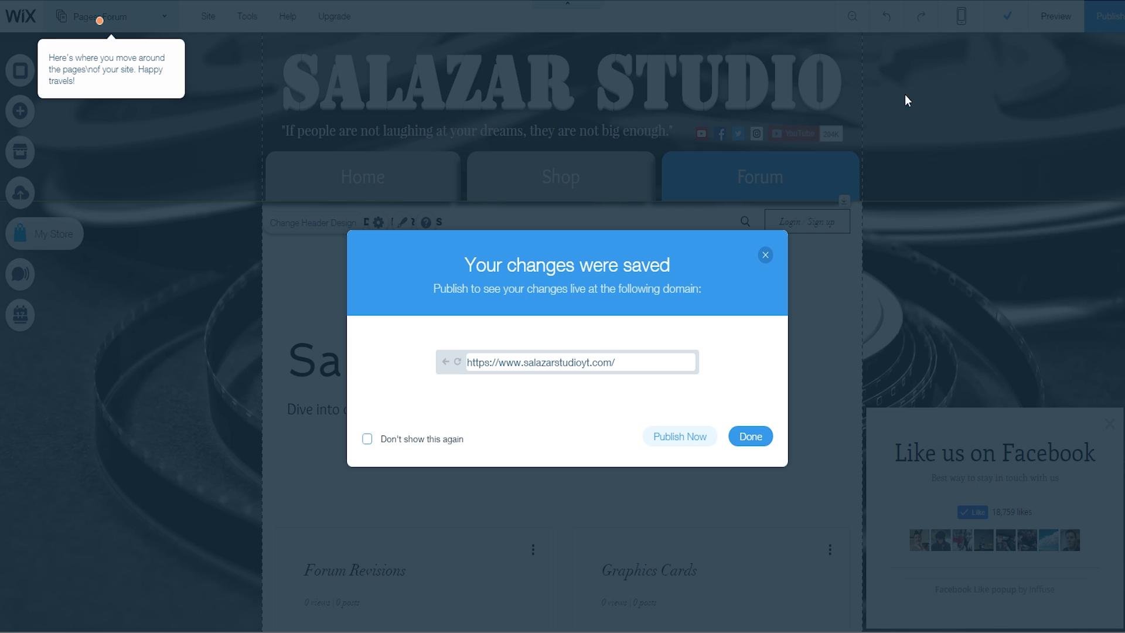
{"action": "left_click", "coordinate": [751, 437]}
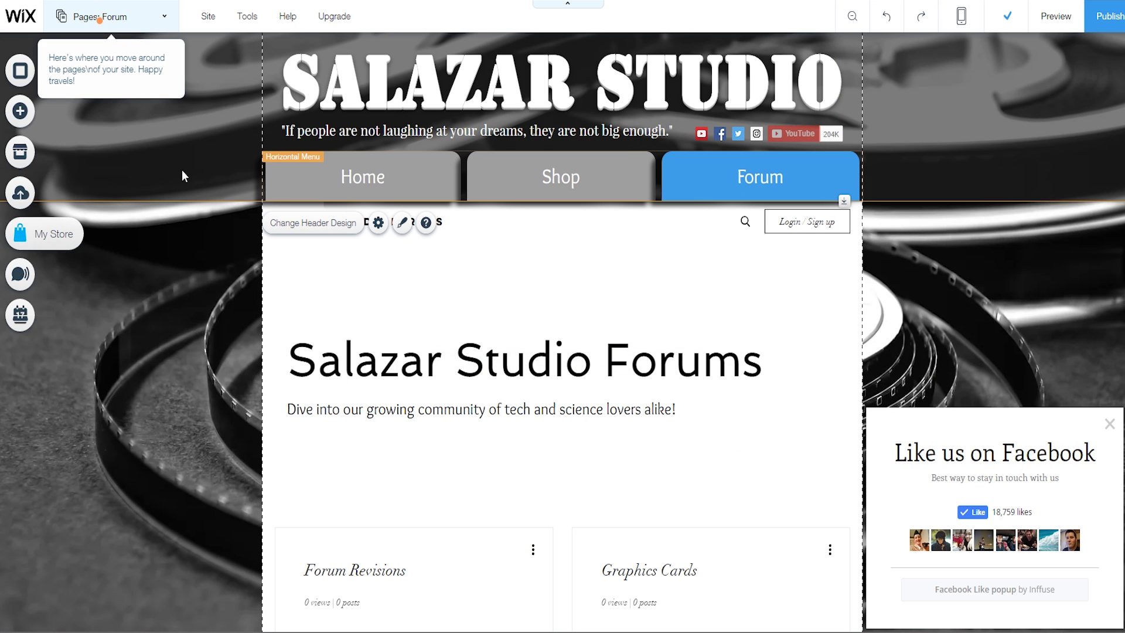
{"action": "left_click", "coordinate": [10, 123]}
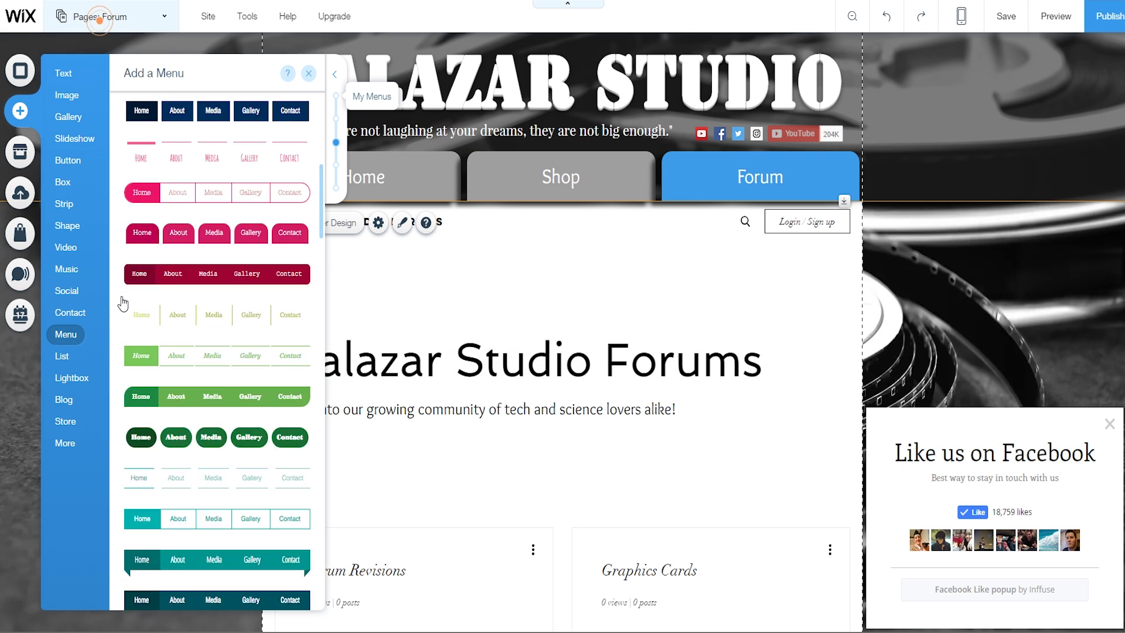
{"action": "left_click", "coordinate": [61, 354]}
{"action": "left_click", "coordinate": [66, 336]}
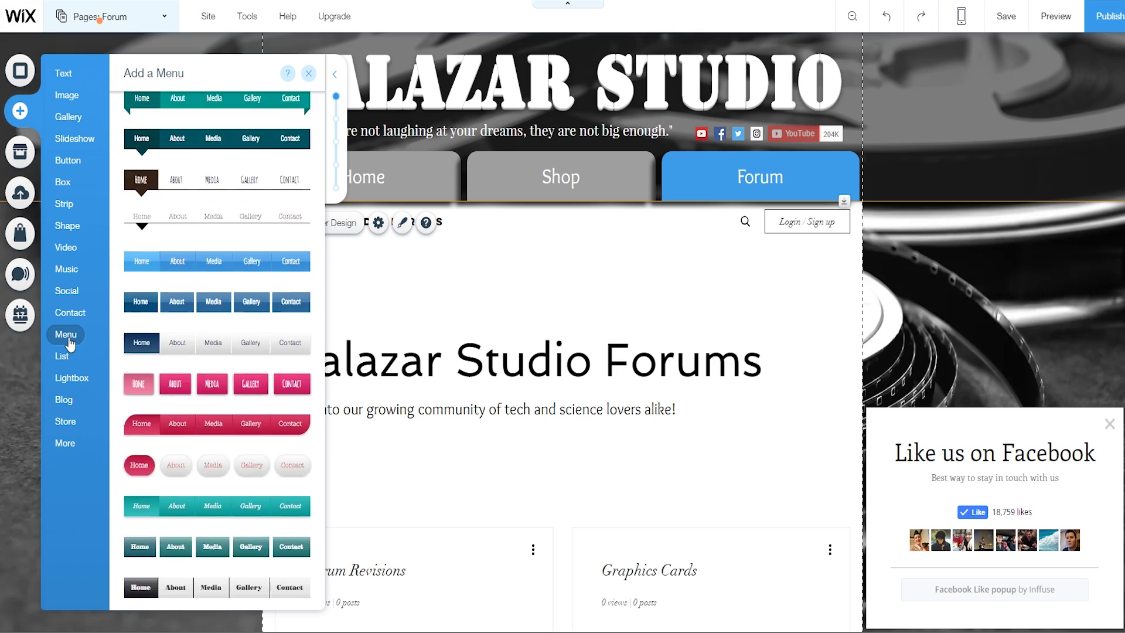
{"action": "left_click", "coordinate": [984, 266]}
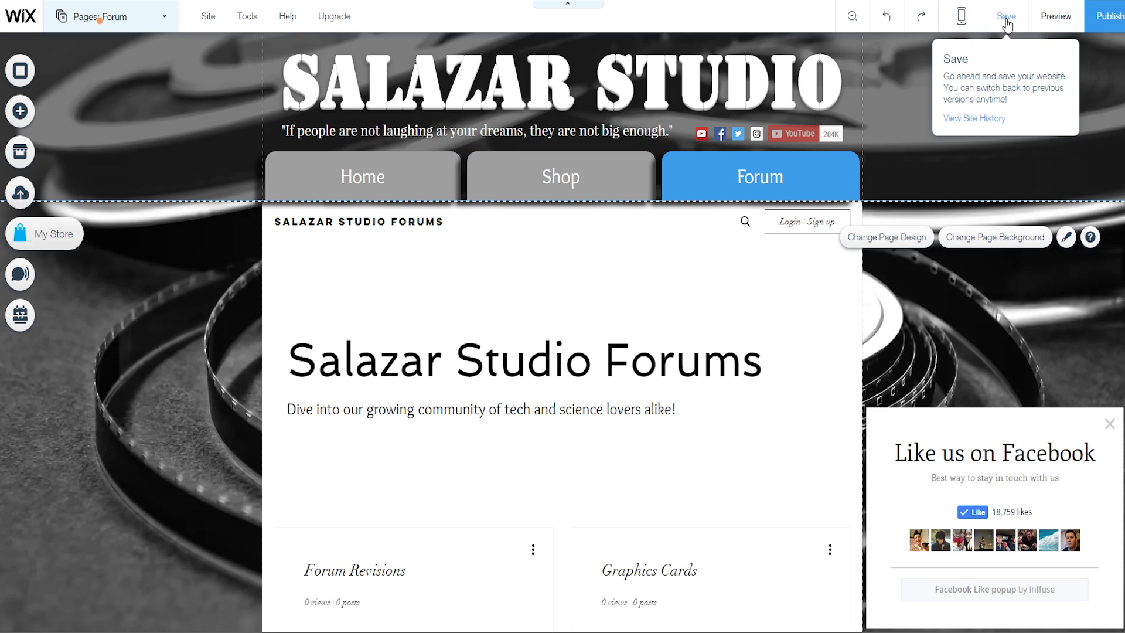
- Preview the Forum page without the Facebook popup, examine how the header behaves while scrolling, and return to editing
{"action": "left_click", "coordinate": [1056, 17]}
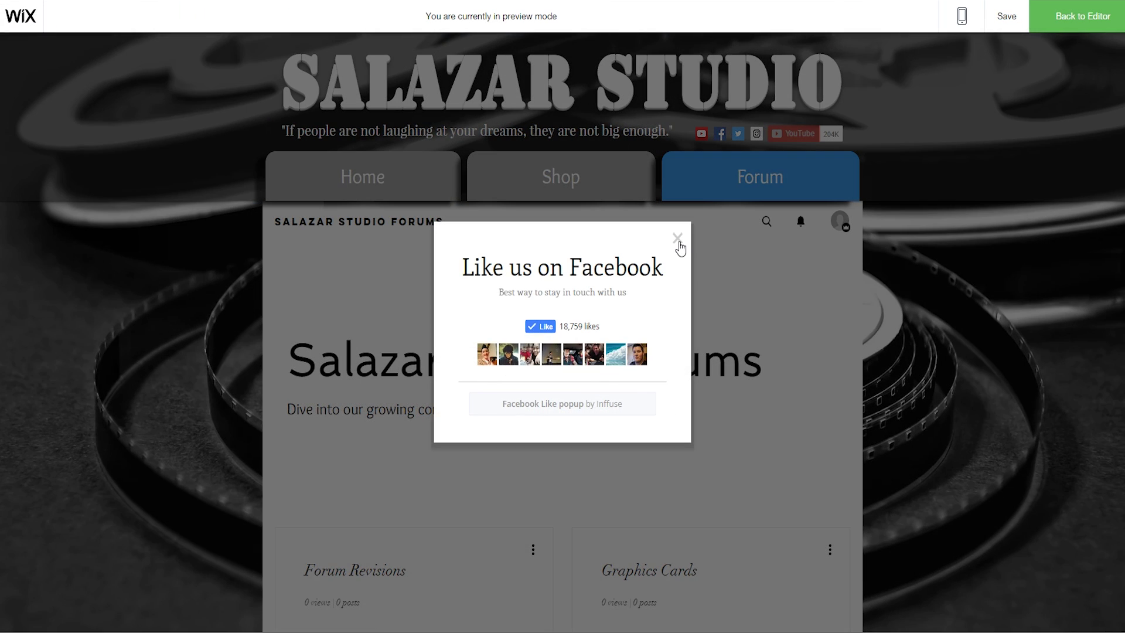
{"action": "left_click", "coordinate": [678, 238]}
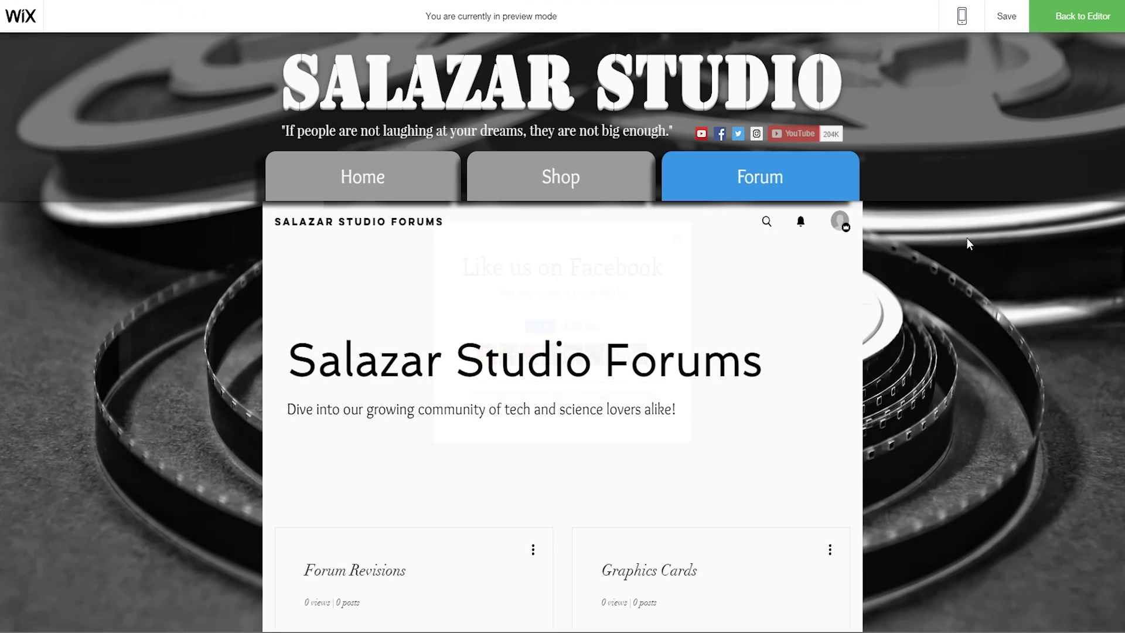
{"action": "scroll", "coordinate": [994, 197], "scroll_direction": "down", "scroll_amount": 10}
{"action": "scroll", "coordinate": [943, 346], "scroll_direction": "up", "scroll_amount": 10}
{"action": "scroll", "coordinate": [952, 332], "scroll_direction": "down", "scroll_amount": 10}
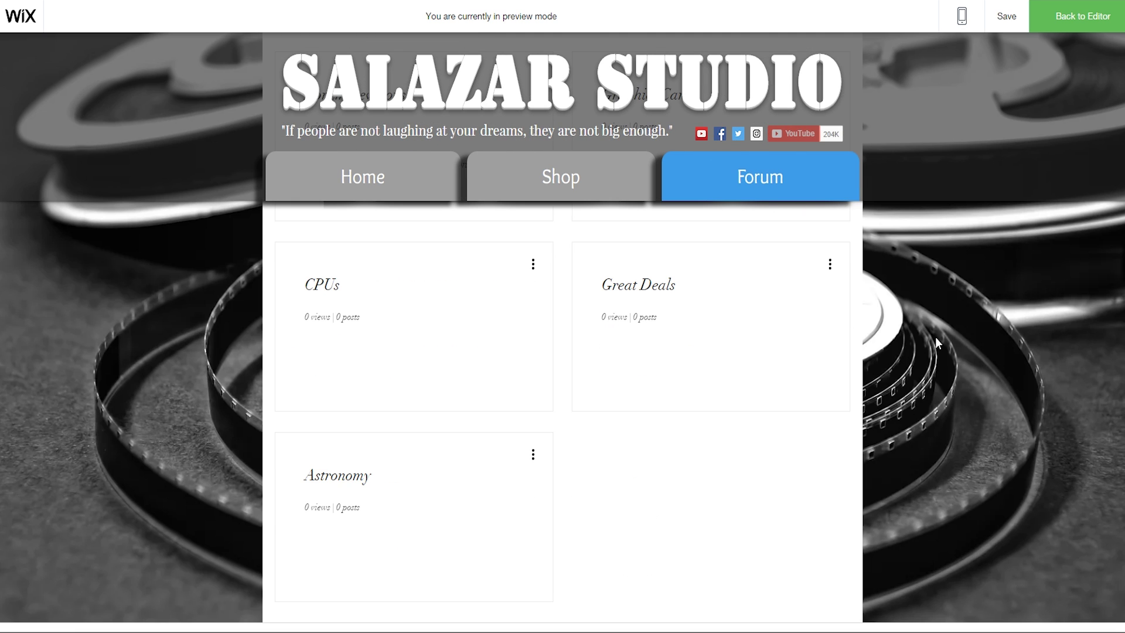
{"action": "scroll", "coordinate": [955, 331], "scroll_direction": "up", "scroll_amount": 10}
{"action": "left_click", "coordinate": [1069, 17]}
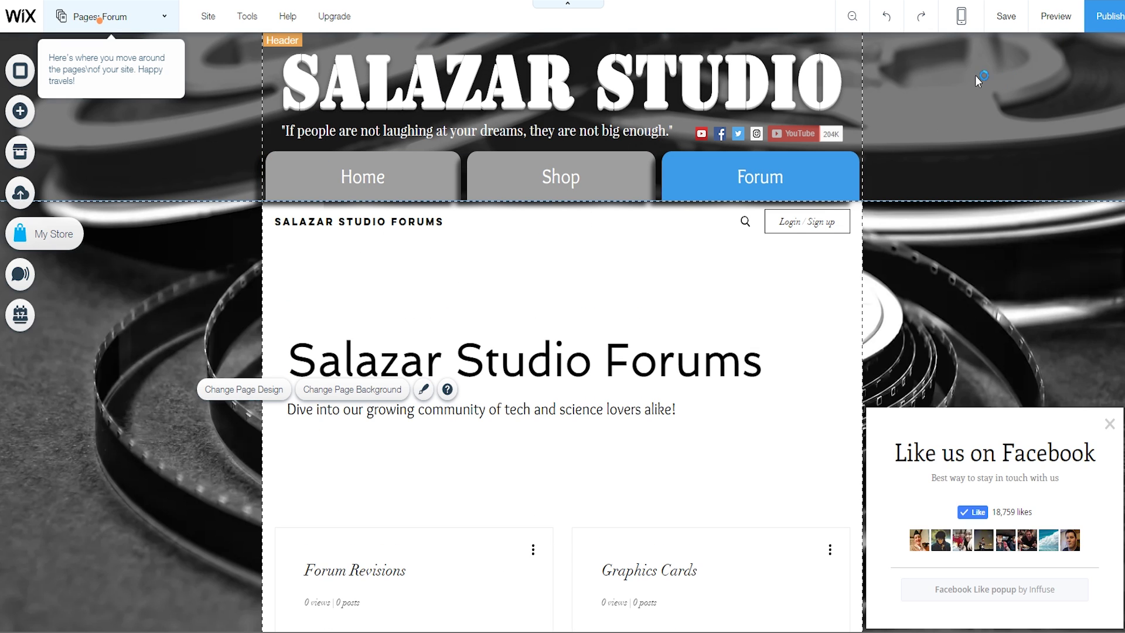
- Turn off Freeze Header for the site header and save the site
{"action": "left_click", "coordinate": [245, 102]}
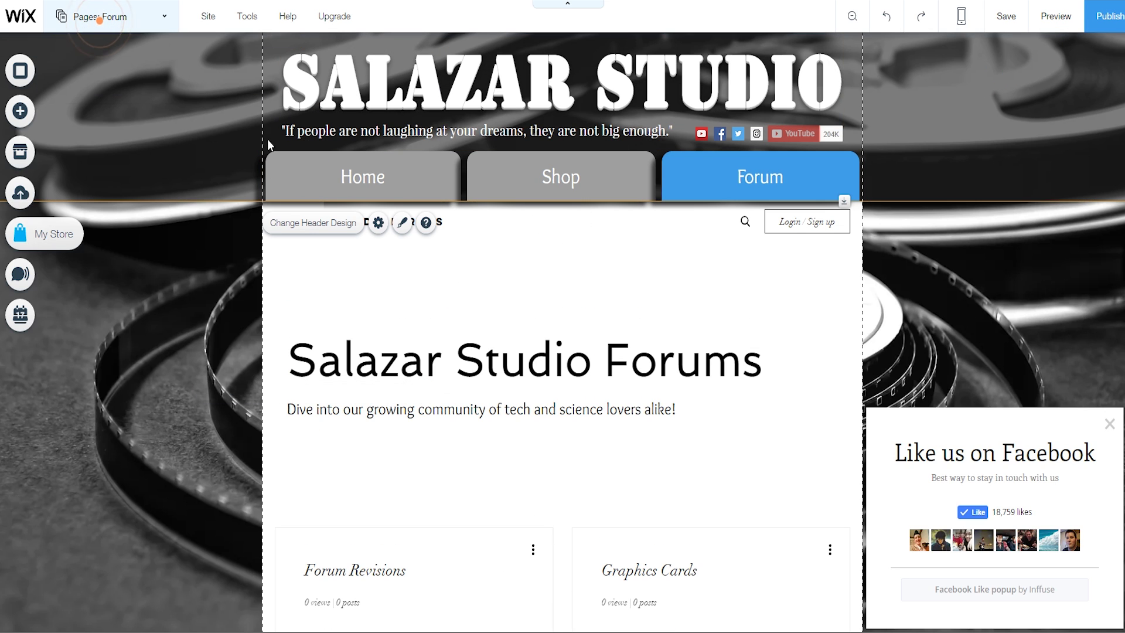
{"action": "left_click", "coordinate": [379, 222]}
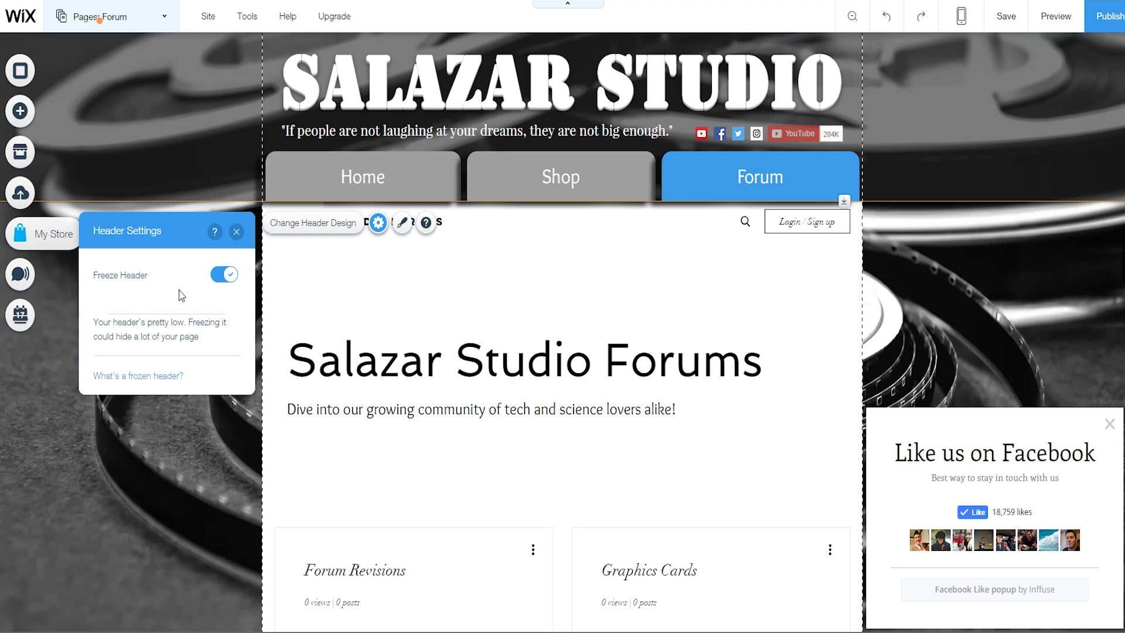
{"action": "left_click", "coordinate": [234, 283]}
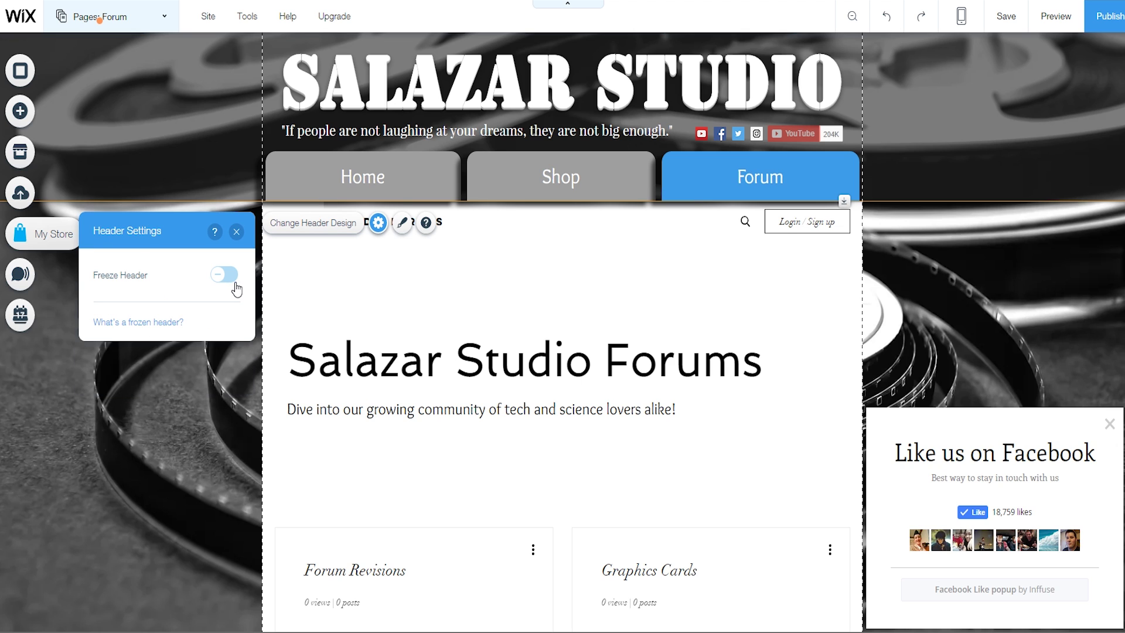
{"action": "left_click", "coordinate": [1006, 15]}
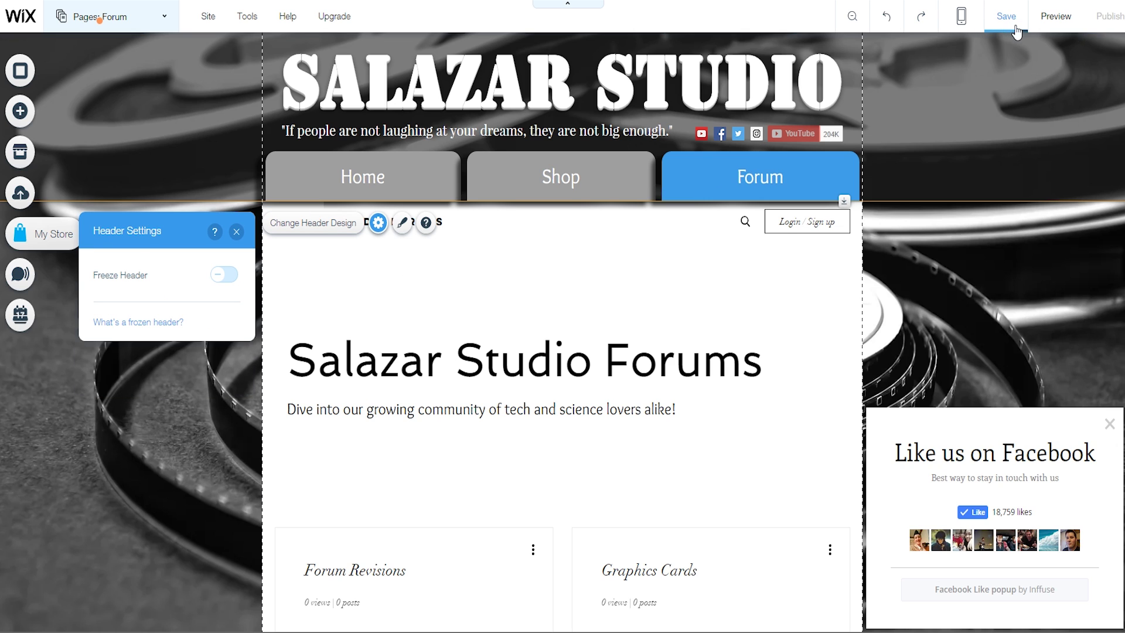
{"action": "left_click", "coordinate": [746, 435]}
- Preview the Forum page again, dismiss the Facebook popup, and examine how the unfrozen header scrolls over the categories
{"action": "left_click", "coordinate": [1055, 16]}
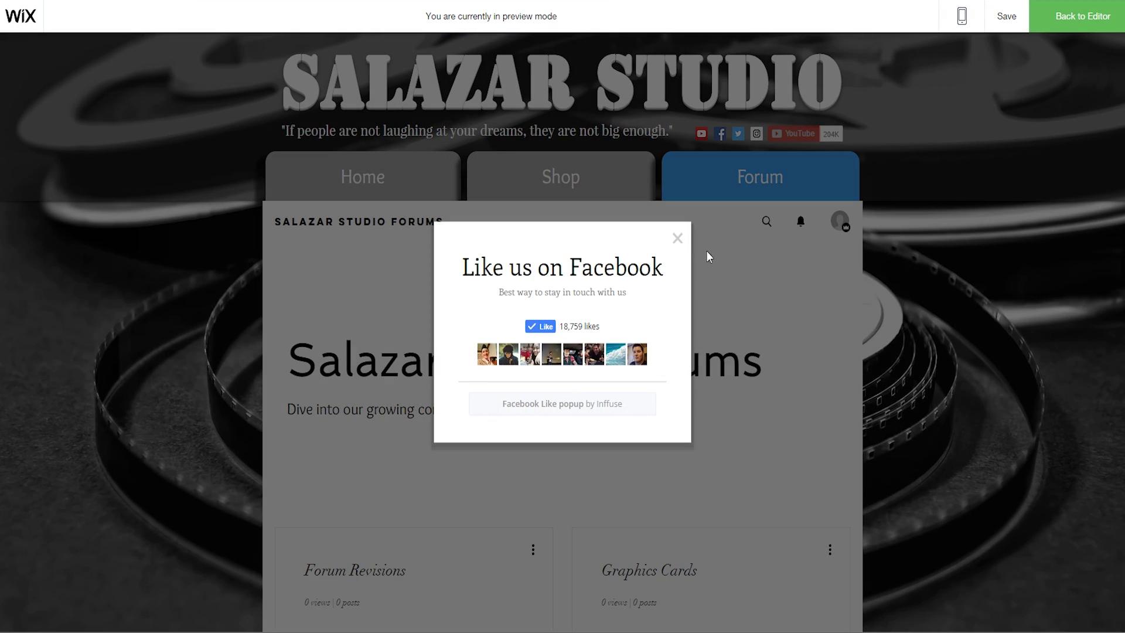
{"action": "left_click", "coordinate": [678, 238]}
{"action": "scroll", "coordinate": [936, 228], "scroll_direction": "down", "scroll_amount": 7}
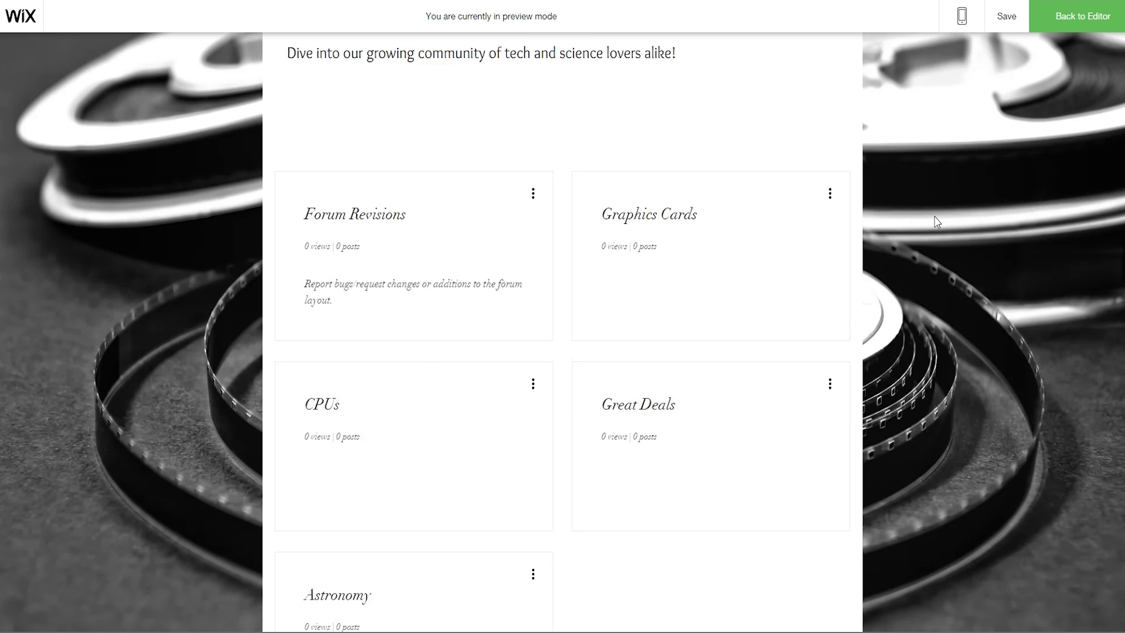
{"action": "scroll", "coordinate": [930, 277], "scroll_direction": "up", "scroll_amount": 7}
{"action": "scroll", "coordinate": [929, 279], "scroll_direction": "down", "scroll_amount": 6}
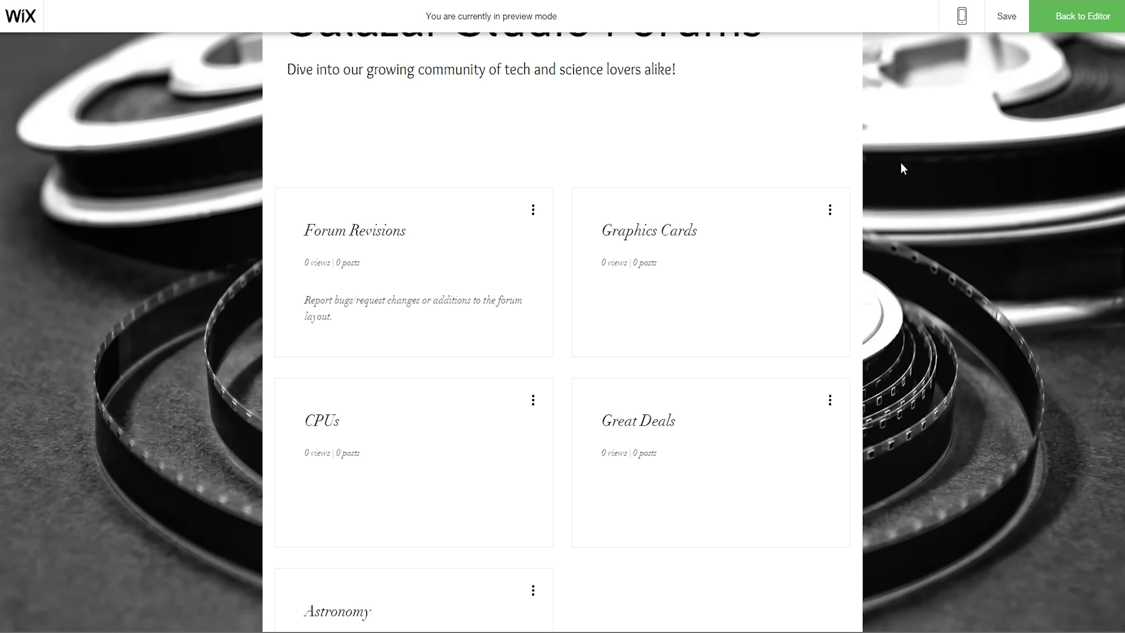
{"action": "scroll", "coordinate": [1036, 233], "scroll_direction": "up", "scroll_amount": 4}
{"action": "scroll", "coordinate": [1035, 233], "scroll_direction": "up", "scroll_amount": 3}
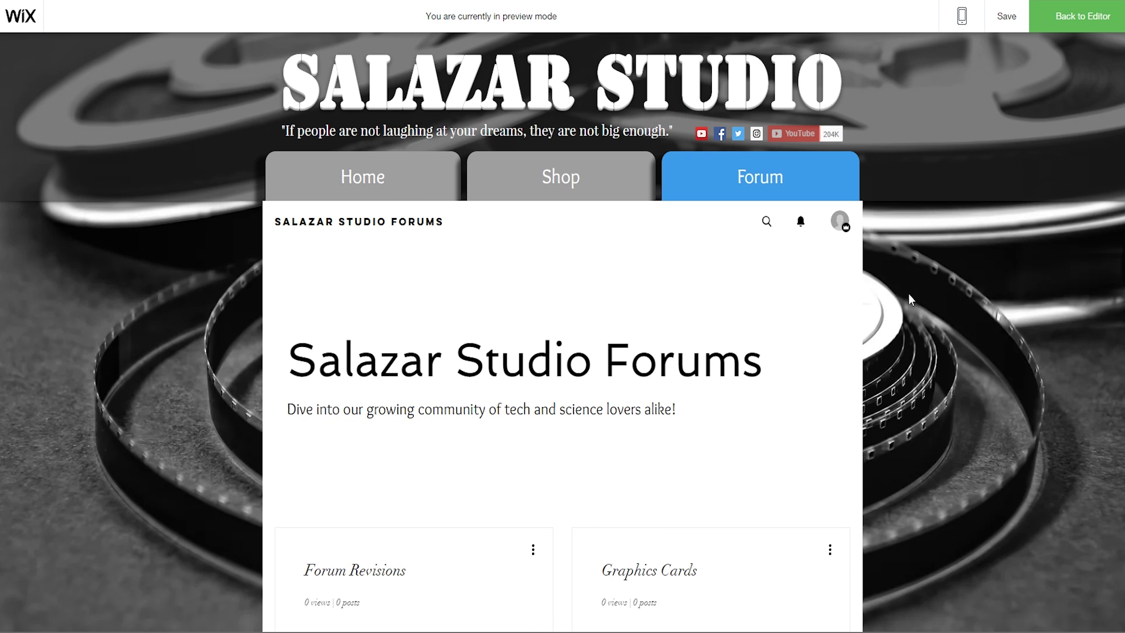
- Test the header menu in preview by visiting the Shop page, returning to the Forum page and visiting the Home page
{"action": "left_click", "coordinate": [557, 182]}
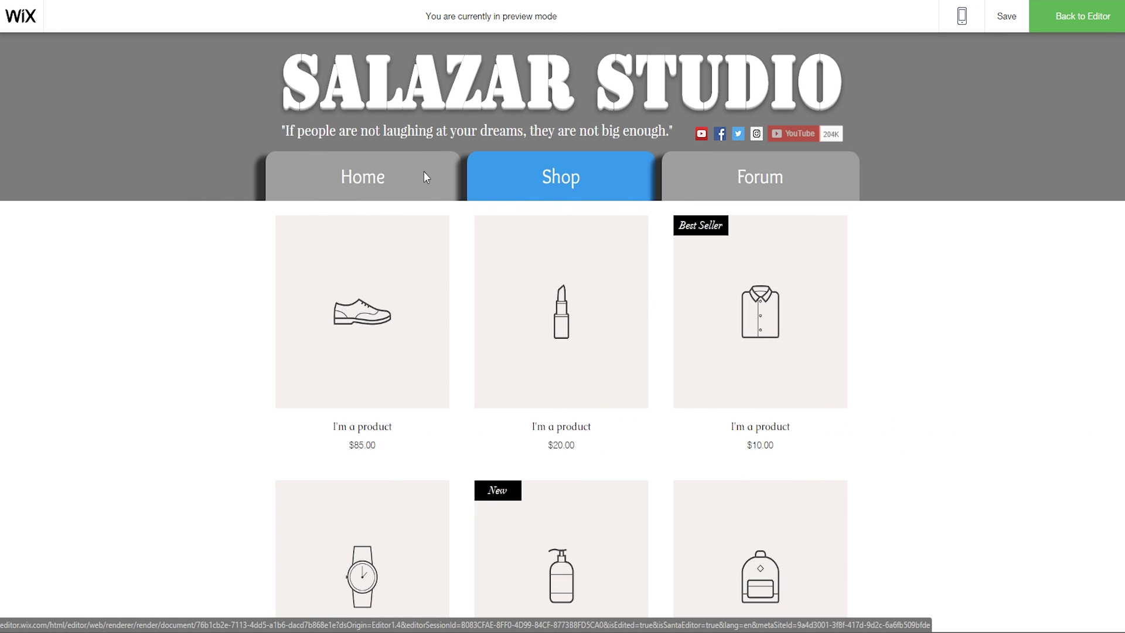
{"action": "key", "text": "alt+Left"}
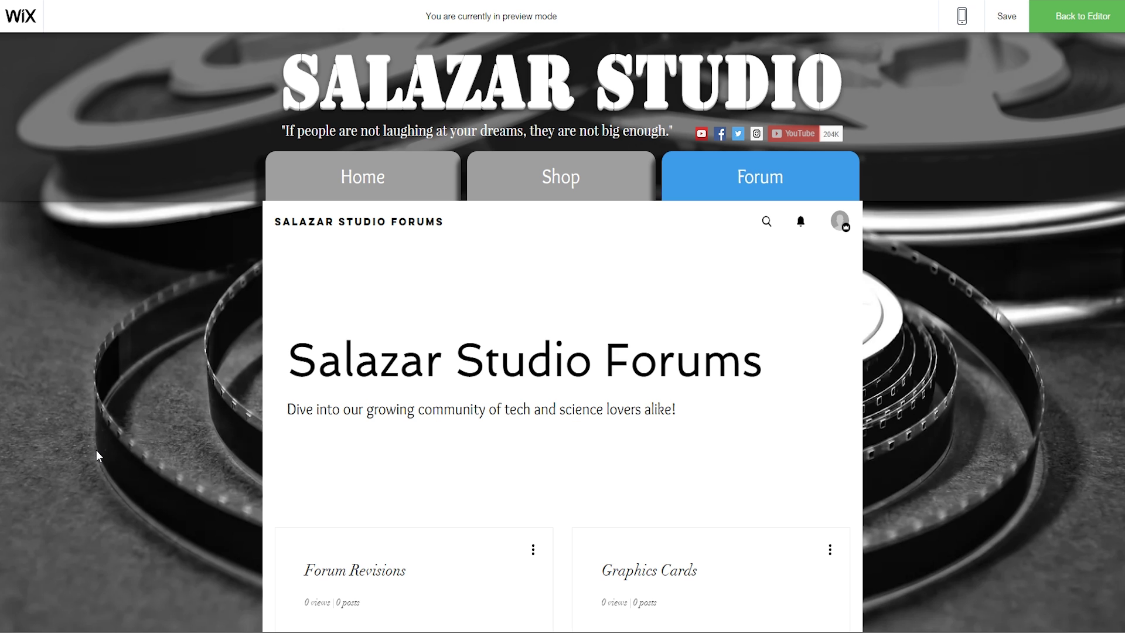
{"action": "left_click", "coordinate": [408, 186]}
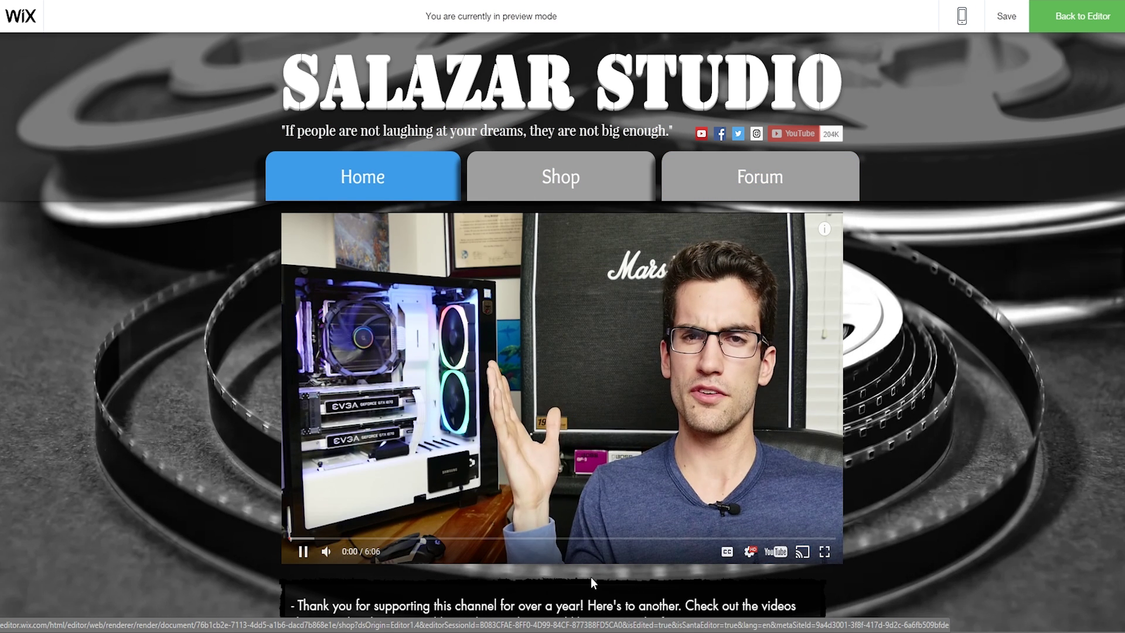
- Pause the previewed Home page video, return to editing, and set the site's page transitions to None
{"action": "left_click", "coordinate": [303, 561]}
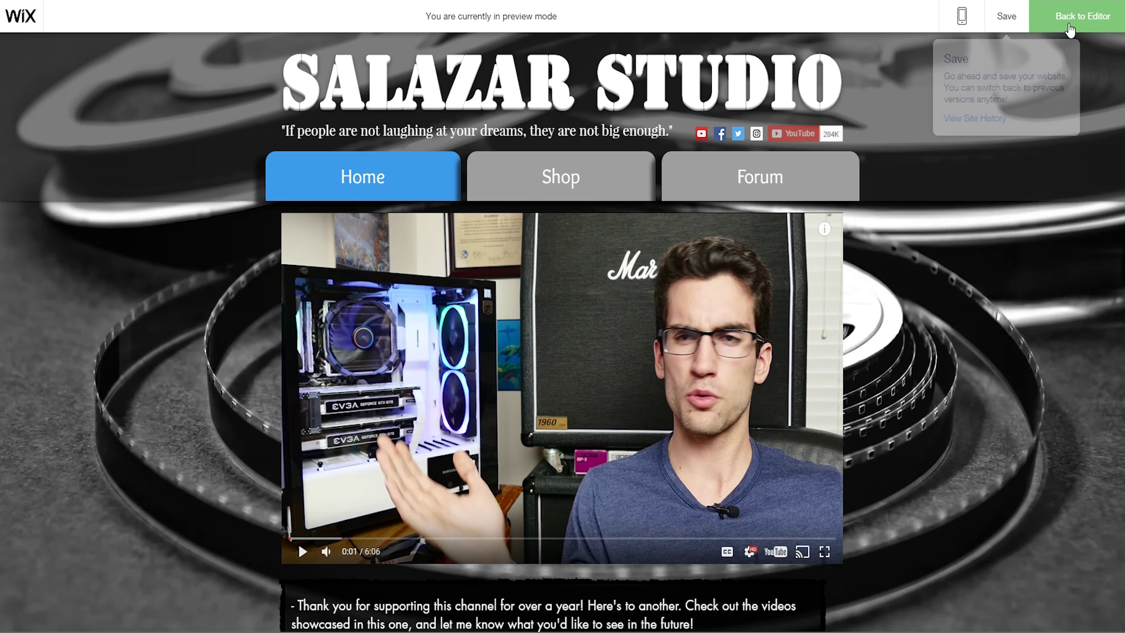
{"action": "left_click", "coordinate": [1077, 16]}
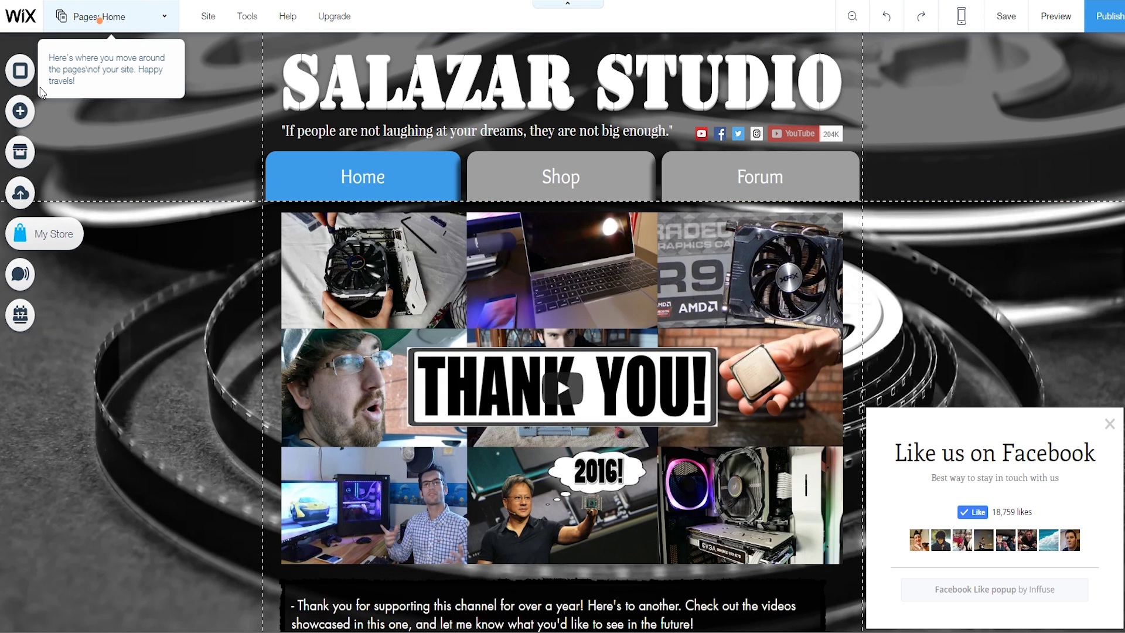
{"action": "left_click", "coordinate": [168, 26]}
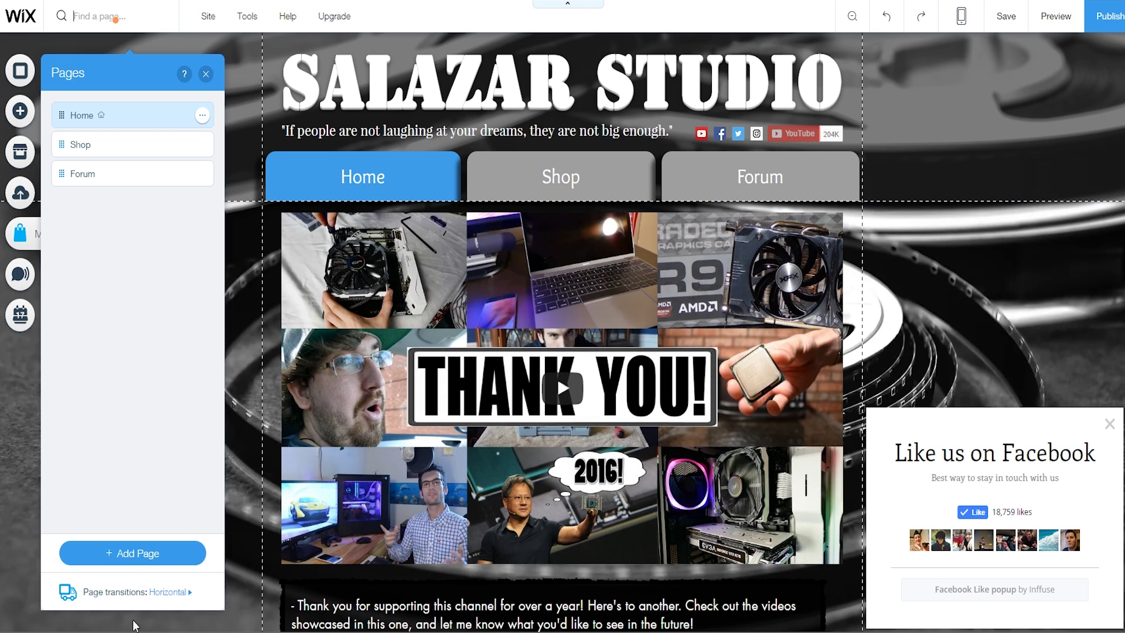
{"action": "left_click", "coordinate": [168, 593]}
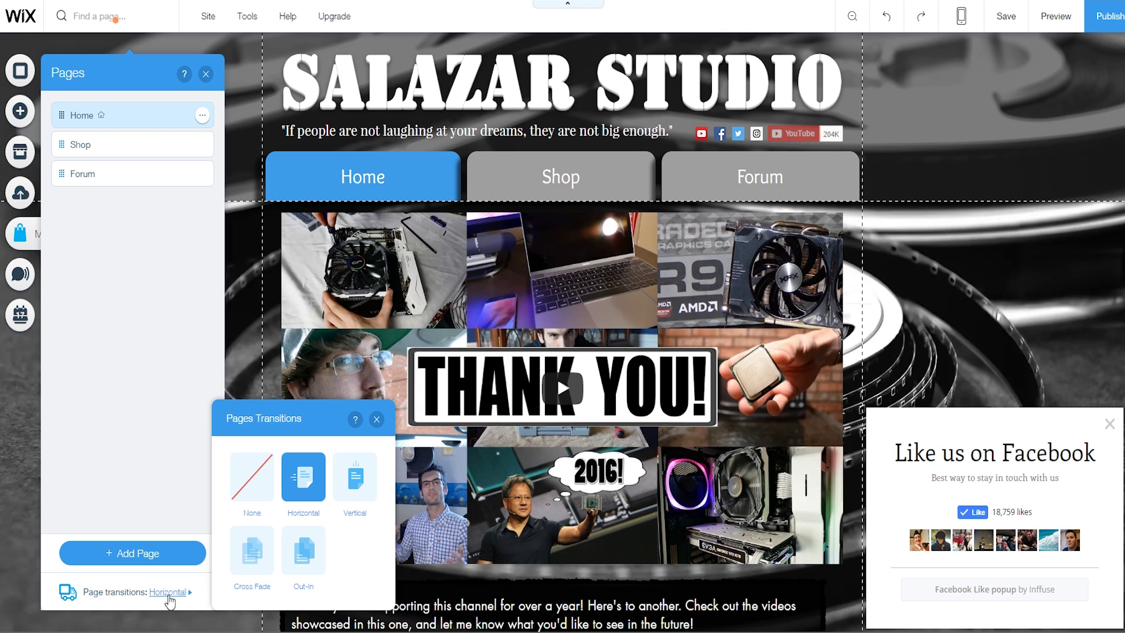
{"action": "left_click", "coordinate": [254, 485]}
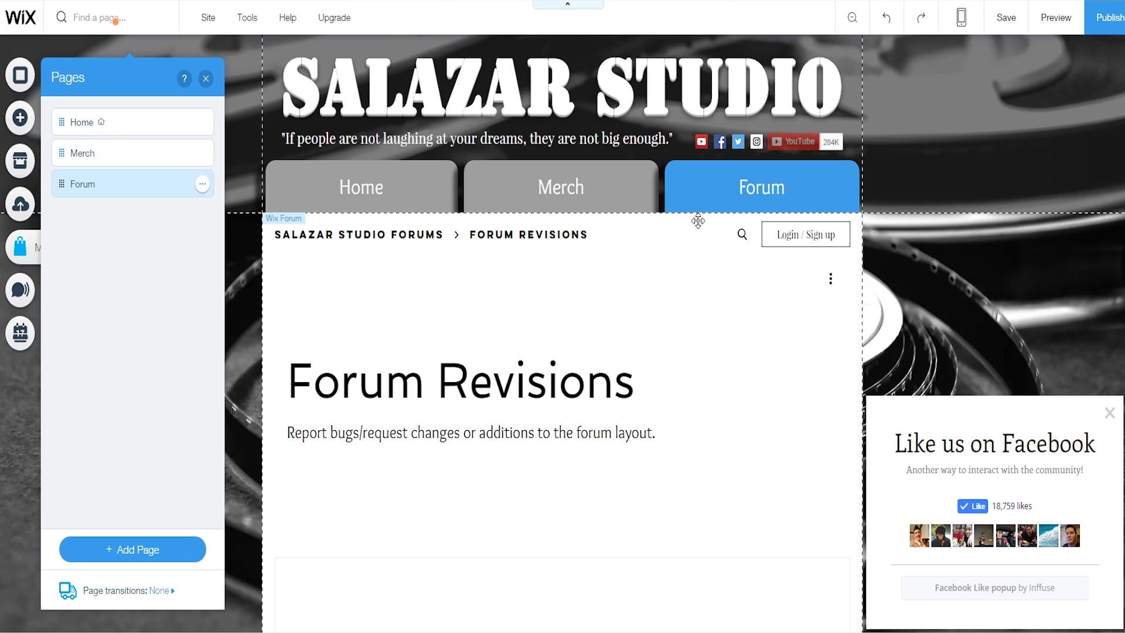
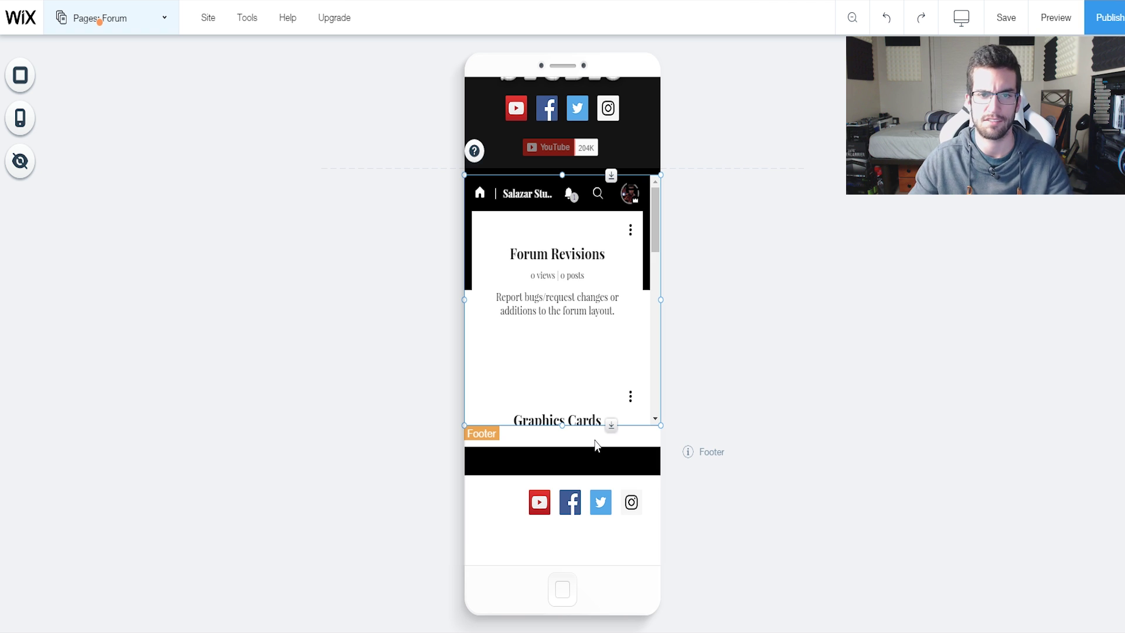
- Extend the upper edge of the forum in the mobile layout so it meets the header
{"action": "scroll", "coordinate": [586, 411], "scroll_direction": "up", "scroll_amount": 2}
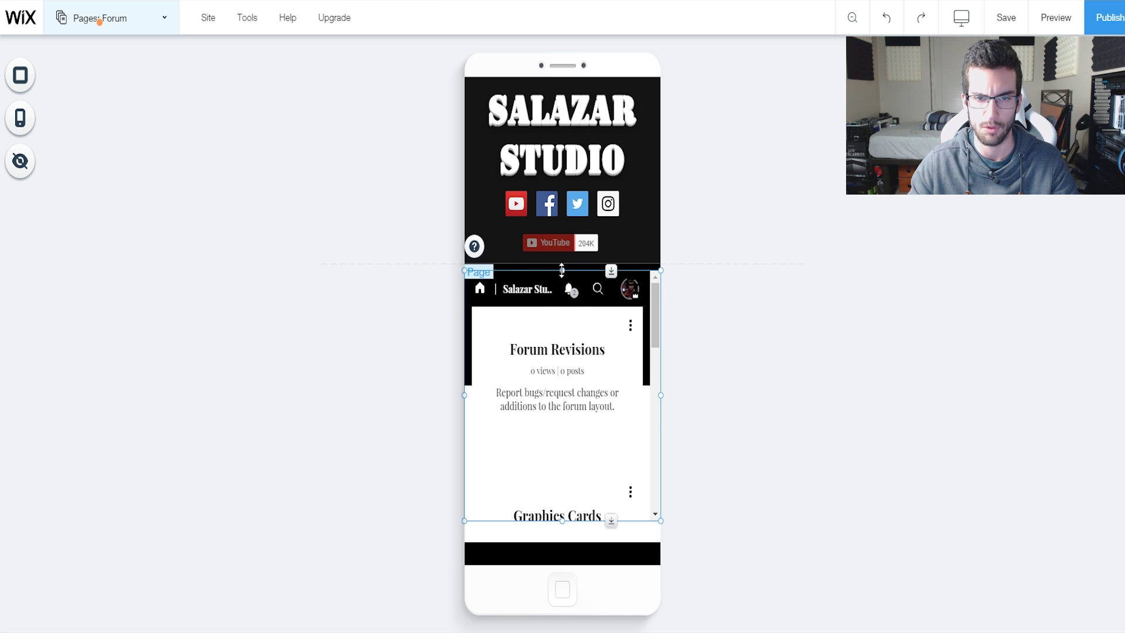
{"action": "left_click_drag", "start_coordinate": [562, 270], "coordinate": [562, 263]}
- Adjust the mobile settings: toggle the Back to Top Button, show the Site Menu on the Mobile Action Bar, and review the Mobile View options
{"action": "left_click", "coordinate": [20, 117]}
{"action": "left_click", "coordinate": [491, 177]}
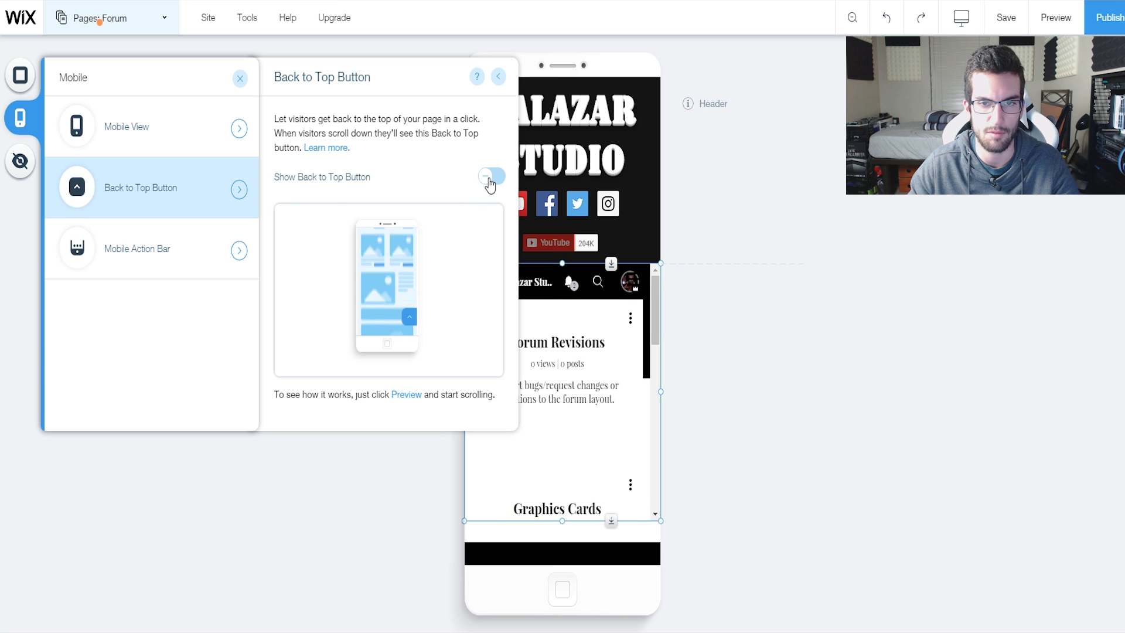
{"action": "left_click", "coordinate": [137, 248]}
{"action": "left_click", "coordinate": [431, 263]}
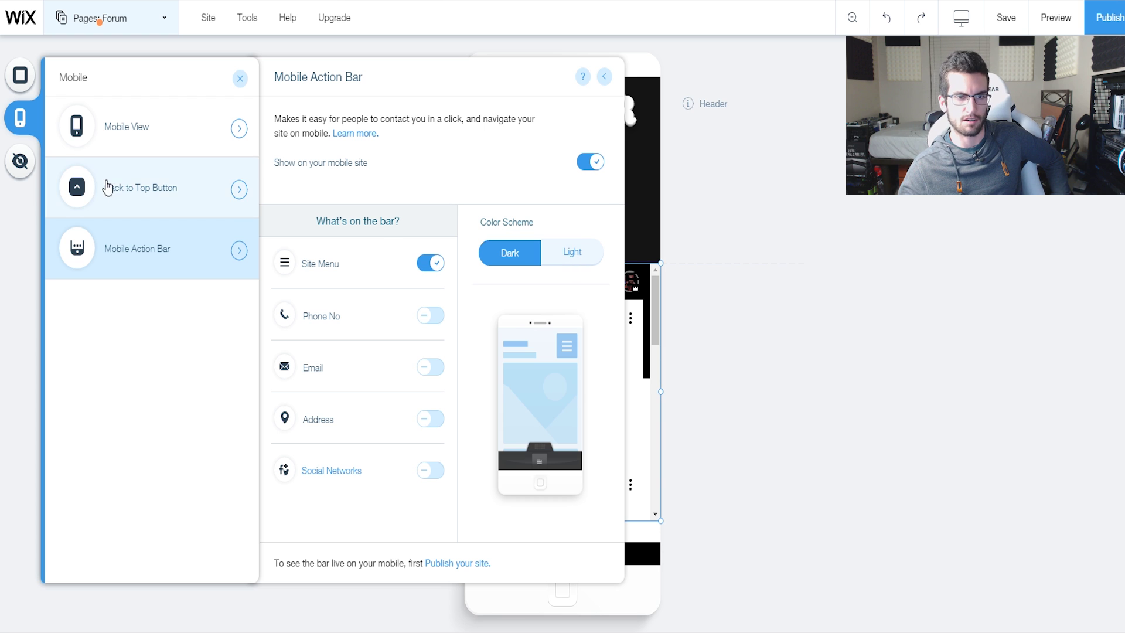
{"action": "left_click", "coordinate": [153, 134]}
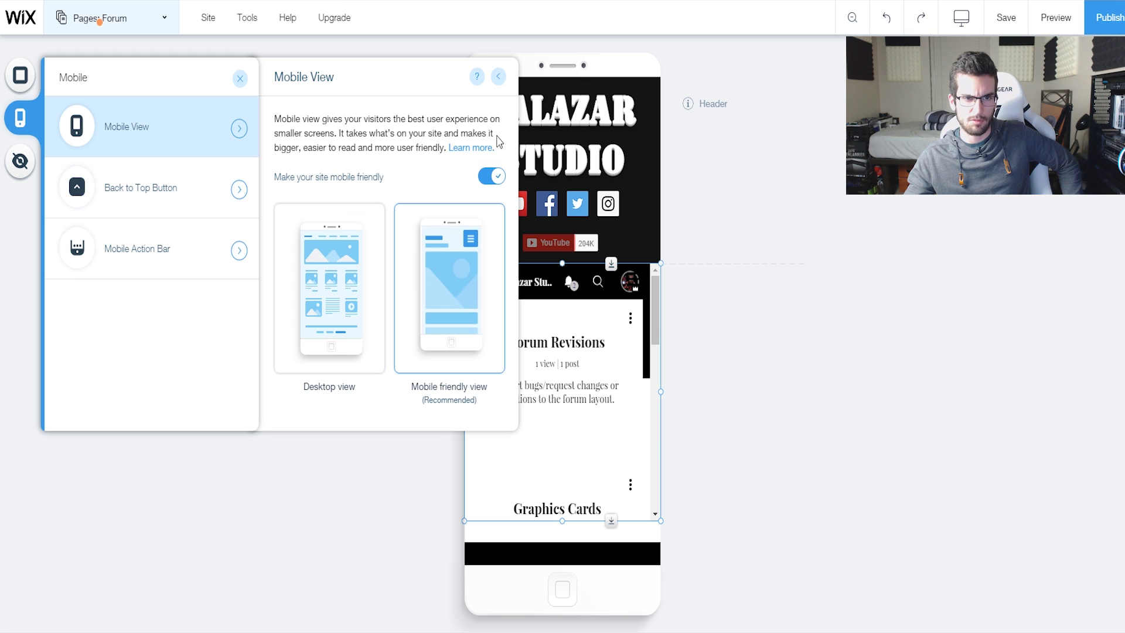
{"action": "left_click", "coordinate": [363, 270]}
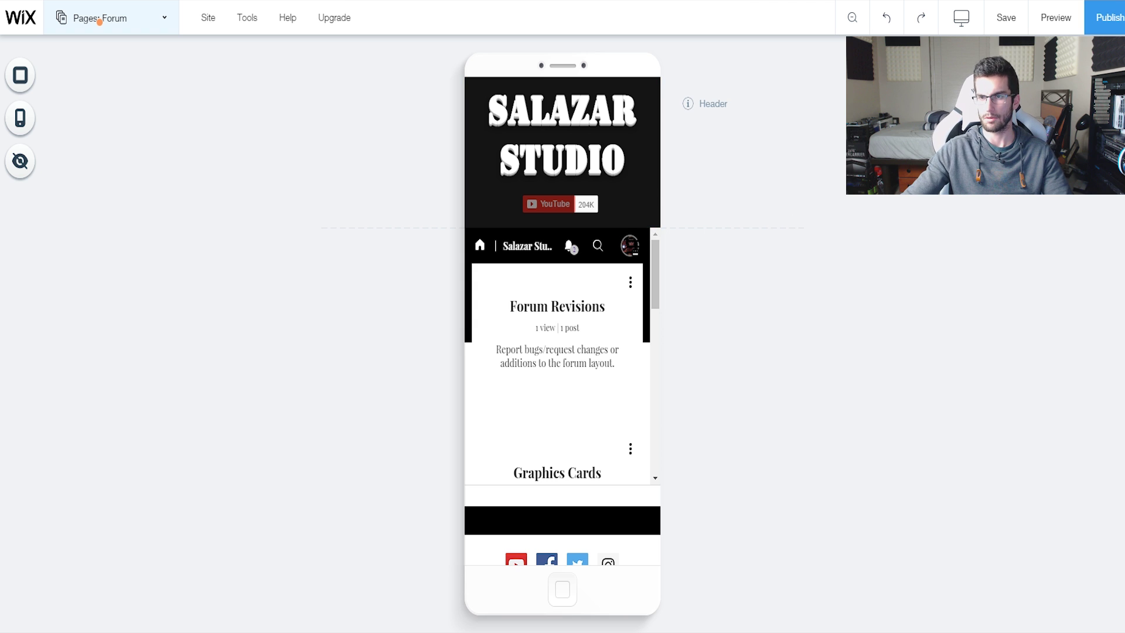
- Save and publish the site with its mobile changes, and close the publishing dialog
{"action": "left_click", "coordinate": [1008, 24]}
{"action": "left_click", "coordinate": [686, 444]}
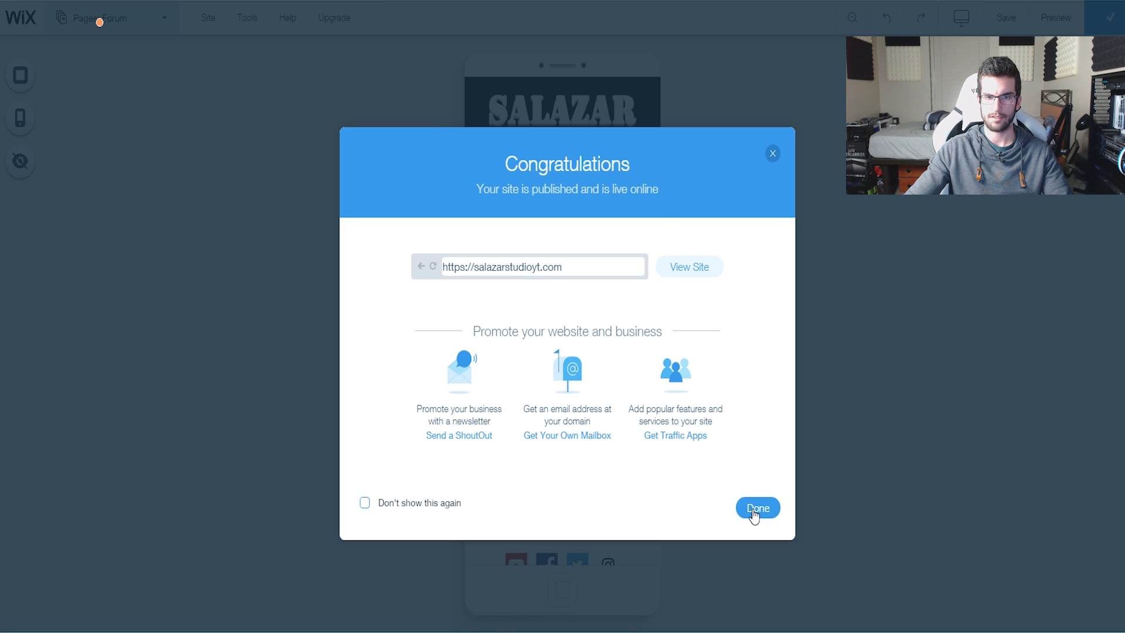
{"action": "left_click", "coordinate": [754, 513]}
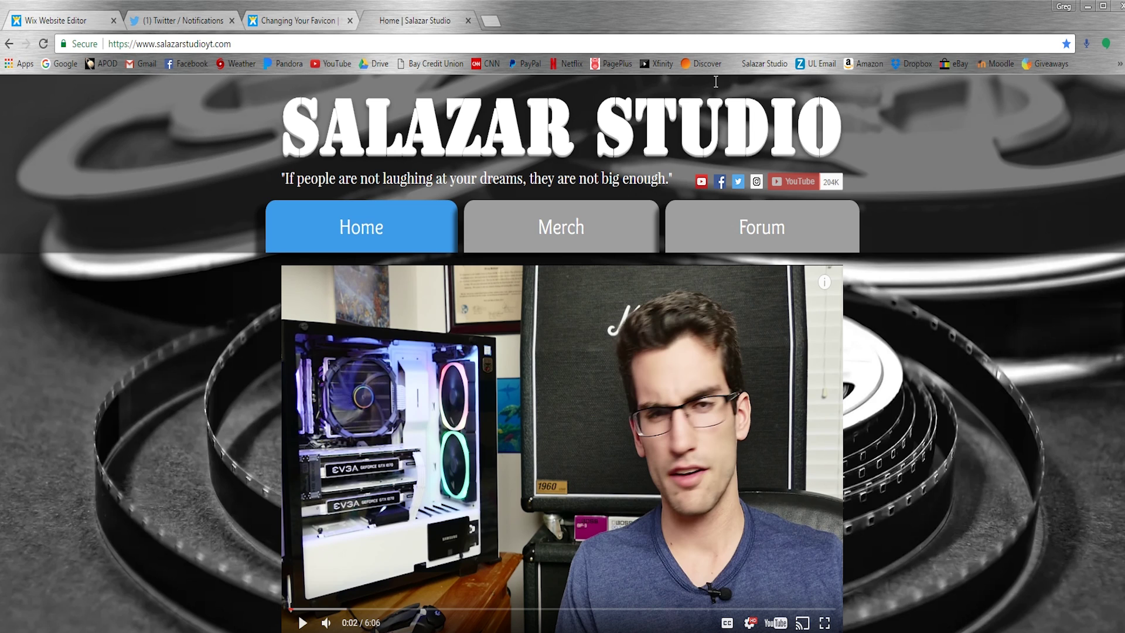
- Switch to the Wix support article on changing the favicon and read its instructions and image recommendations
{"action": "left_click", "coordinate": [297, 20]}
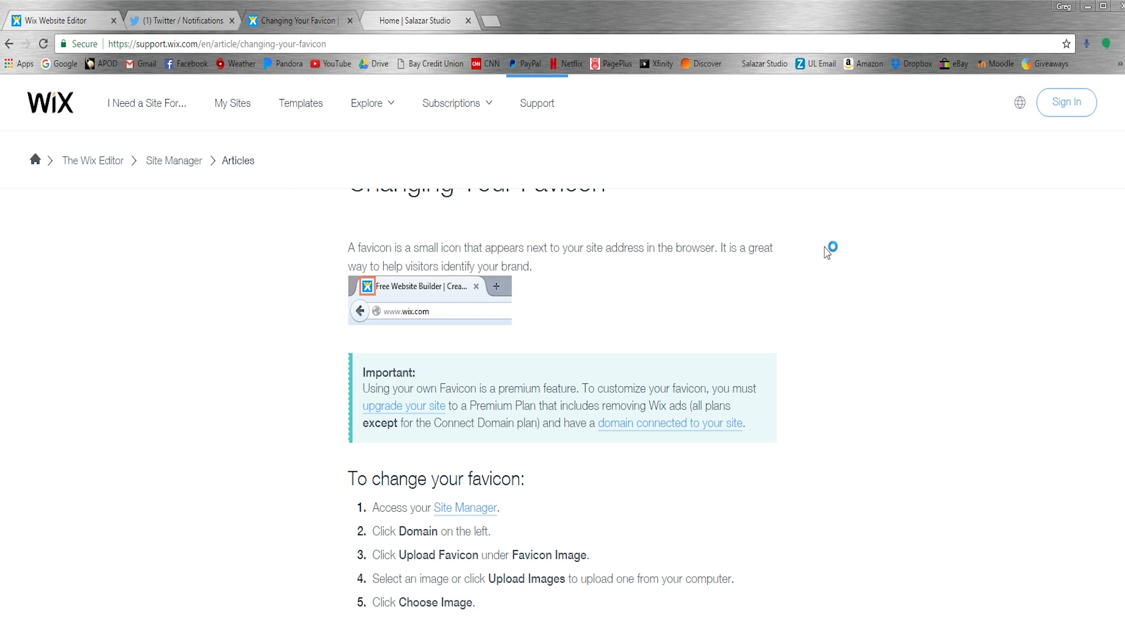
{"action": "scroll", "coordinate": [837, 264], "scroll_direction": "up", "scroll_amount": 3}
{"action": "scroll", "coordinate": [855, 304], "scroll_direction": "down", "scroll_amount": 5}
{"action": "scroll", "coordinate": [859, 317], "scroll_direction": "up", "scroll_amount": 3}
{"action": "scroll", "coordinate": [858, 316], "scroll_direction": "down", "scroll_amount": 3}
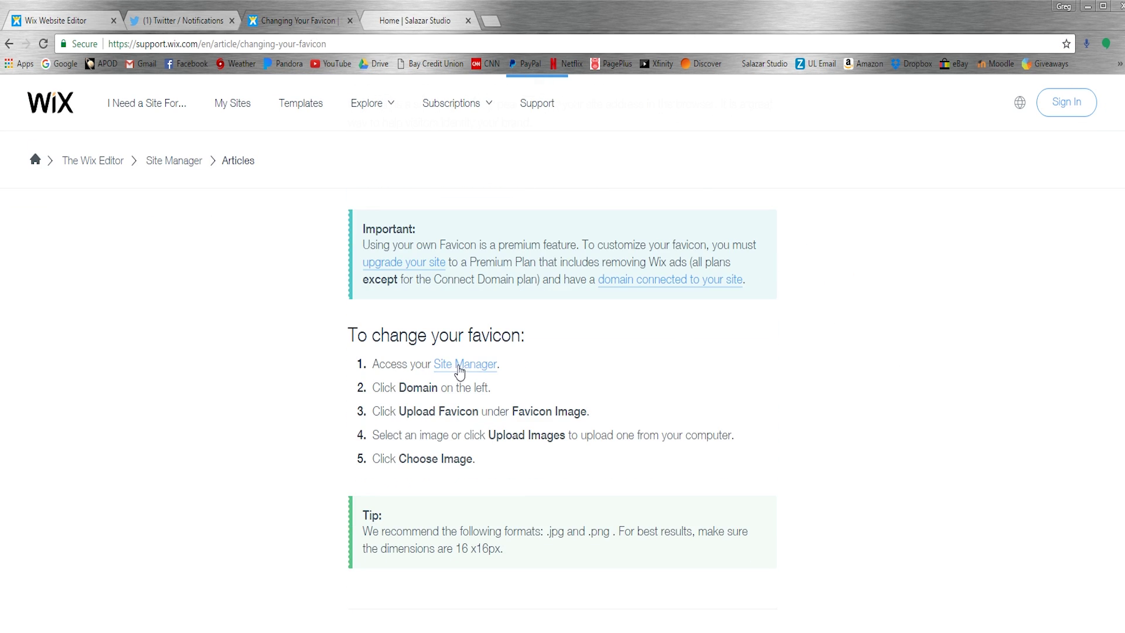
- Open the Site Manager in the Wix Editor, rechecking the favicon article while it loads
{"action": "left_click", "coordinate": [79, 20]}
{"action": "mouse_move", "coordinate": [217, 103]}
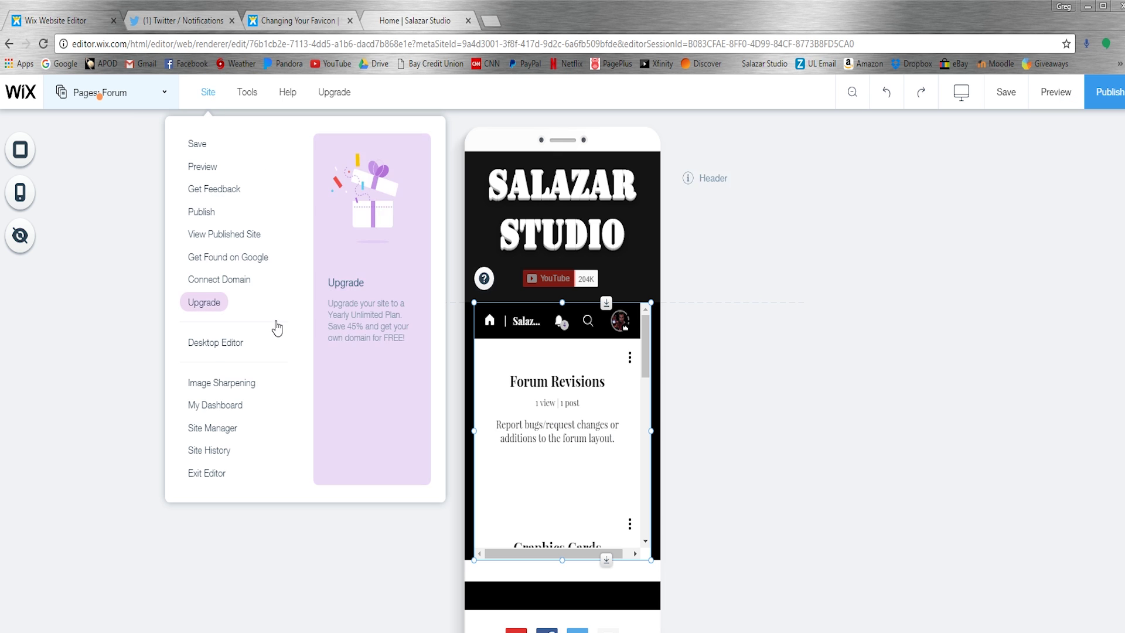
{"action": "left_click", "coordinate": [230, 429]}
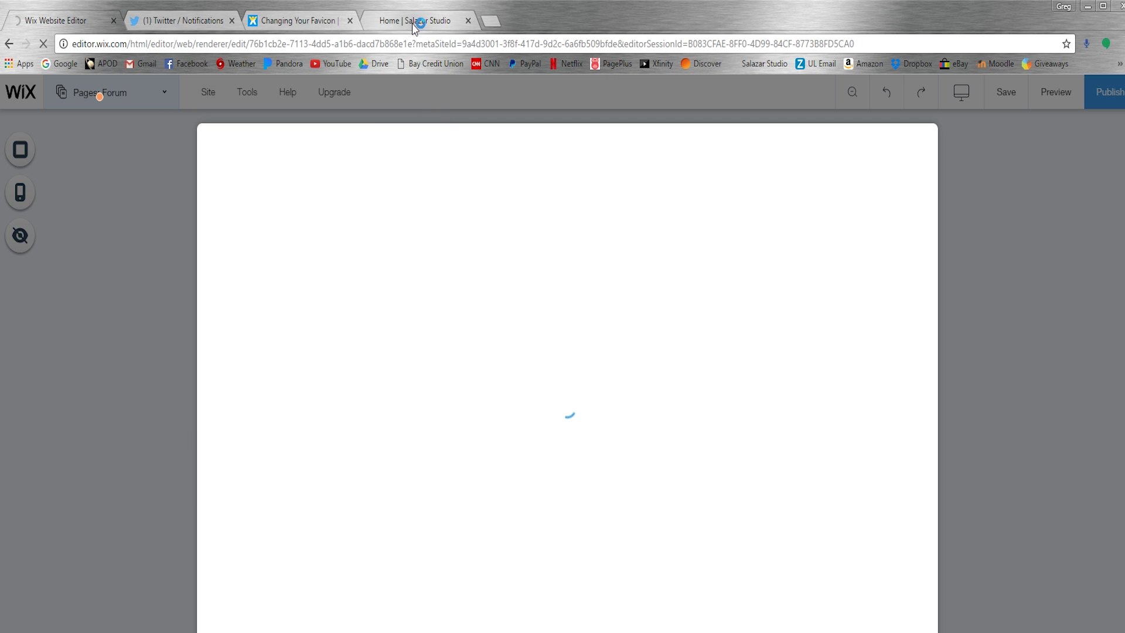
{"action": "left_click", "coordinate": [340, 20]}
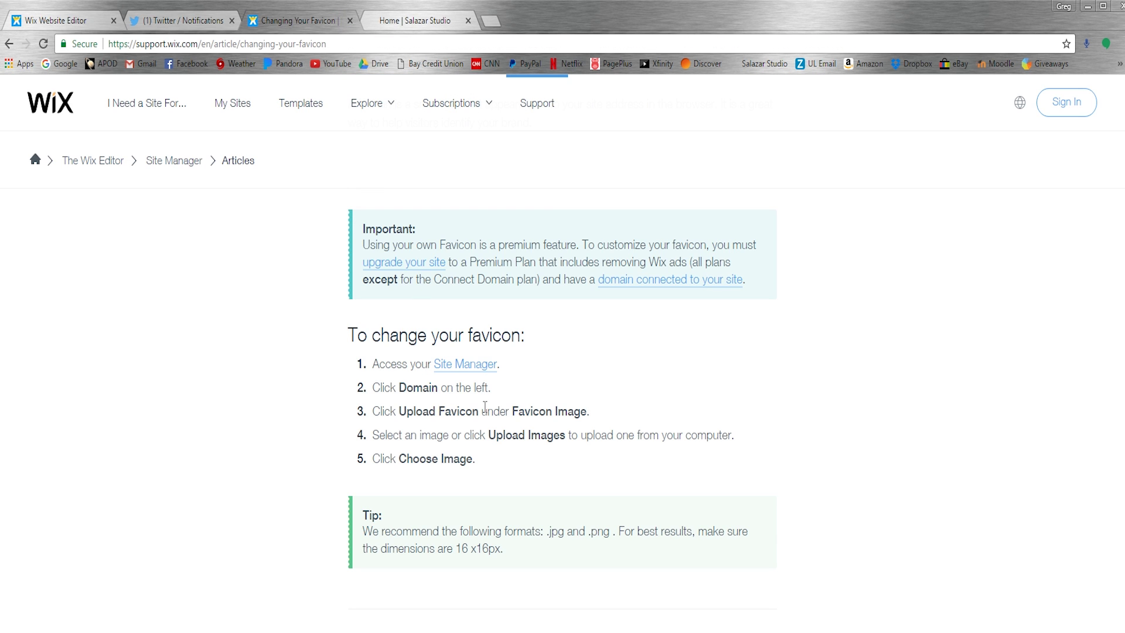
{"action": "left_click", "coordinate": [418, 21]}
{"action": "left_click", "coordinate": [54, 19]}
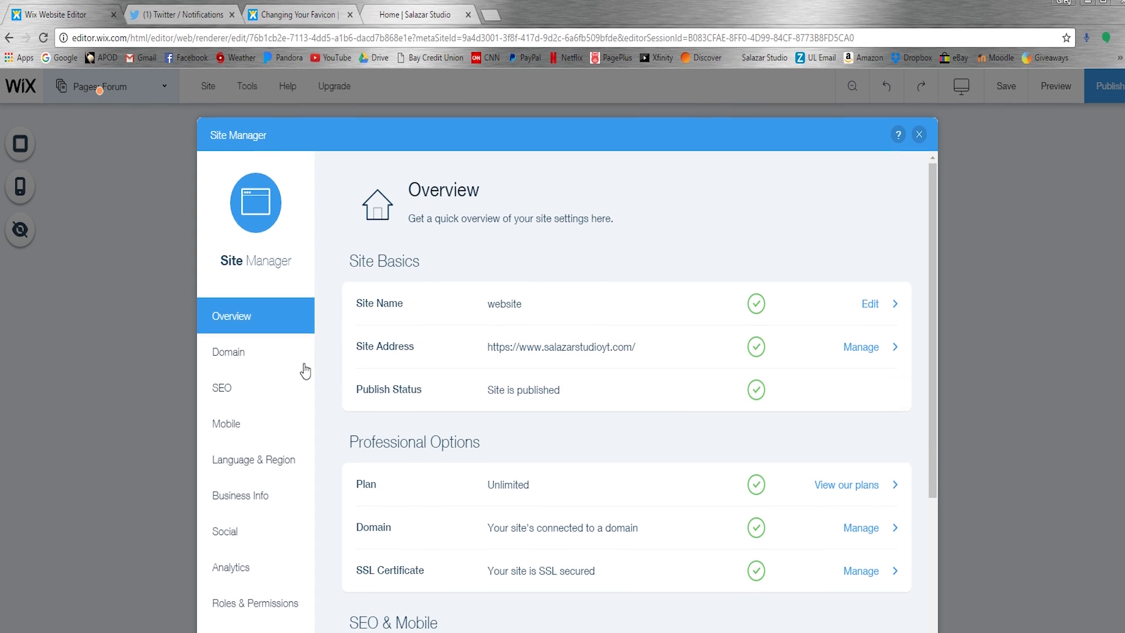
- Upload a custom favicon image in the Domain settings, and reload the published site to check it with the video paused
{"action": "left_click", "coordinate": [234, 358]}
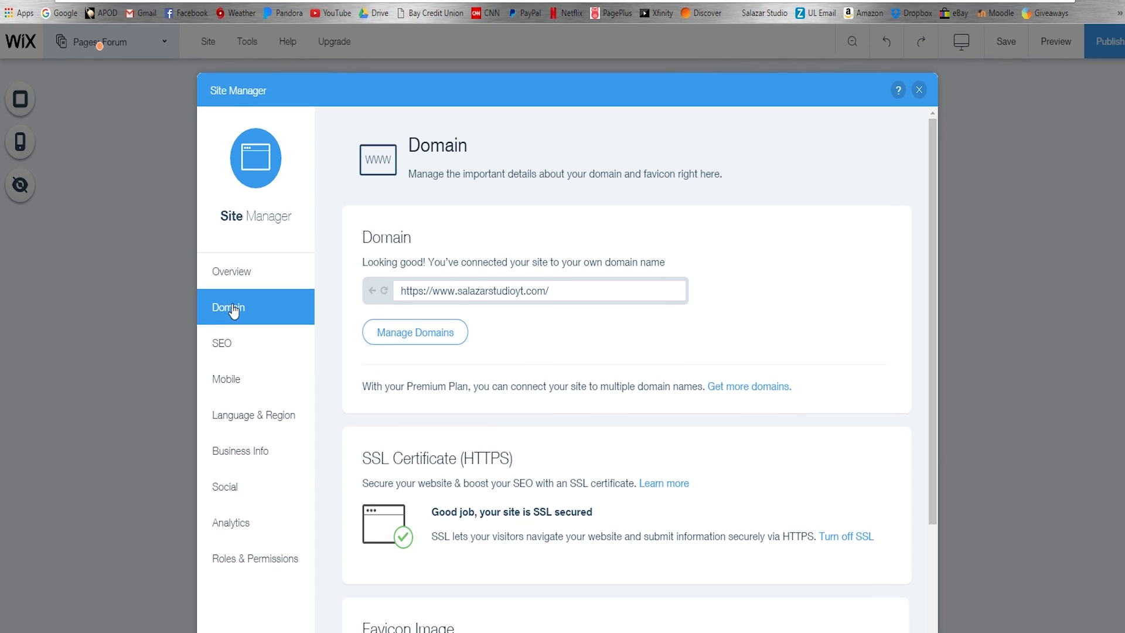
{"action": "scroll", "coordinate": [553, 355], "scroll_direction": "down", "scroll_amount": 3}
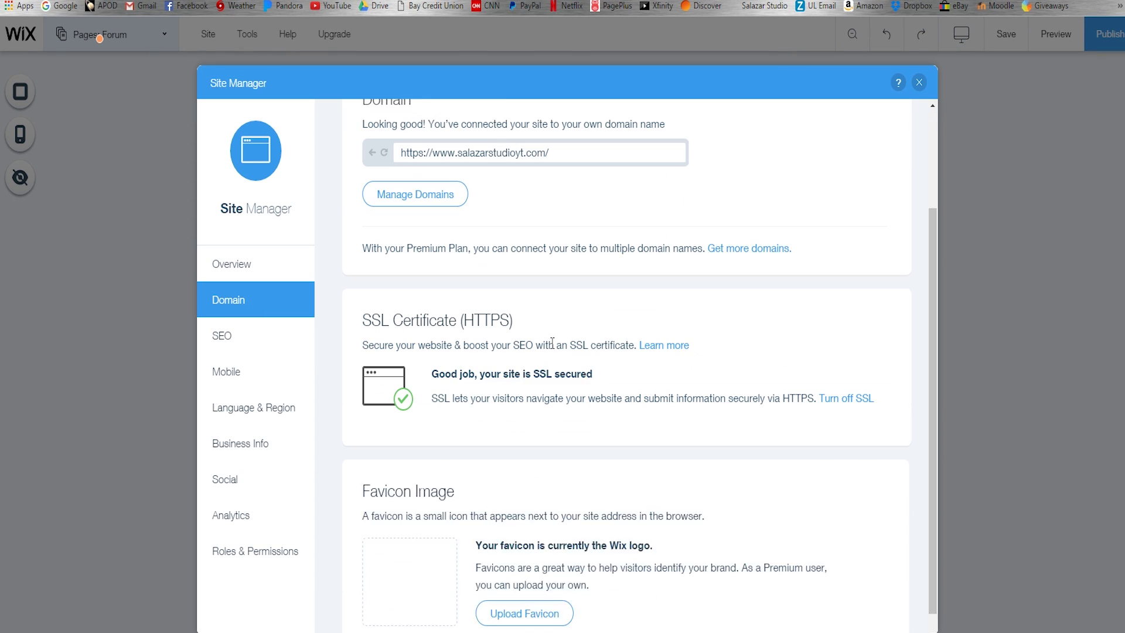
{"action": "left_click", "coordinate": [531, 596]}
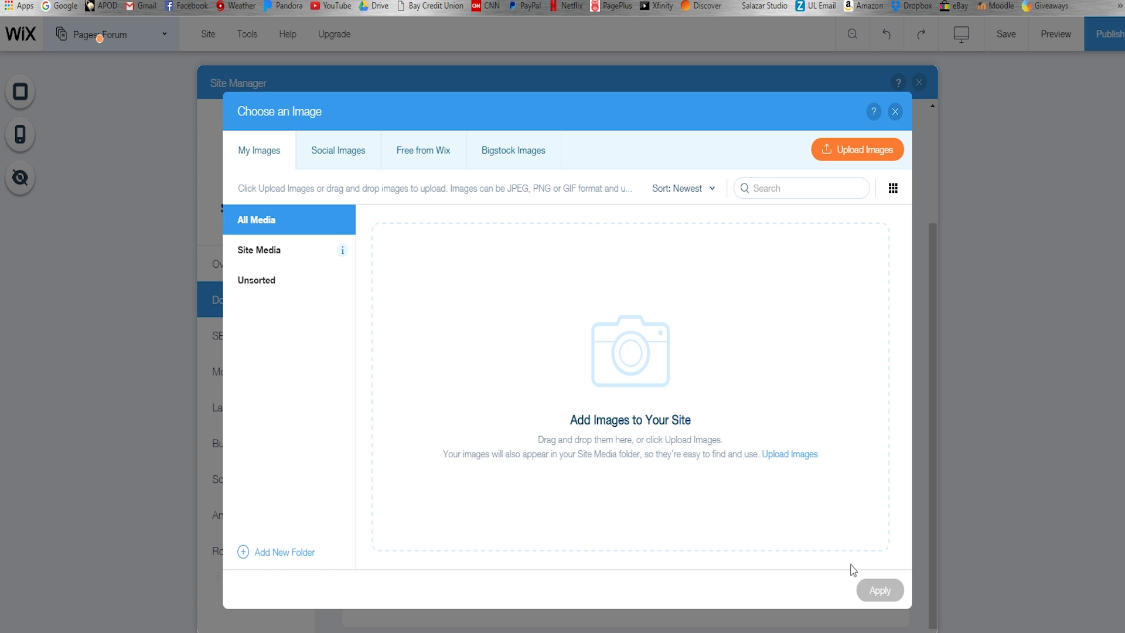
{"action": "left_click_drag", "start_coordinate": [849, 567], "coordinate": [688, 445]}
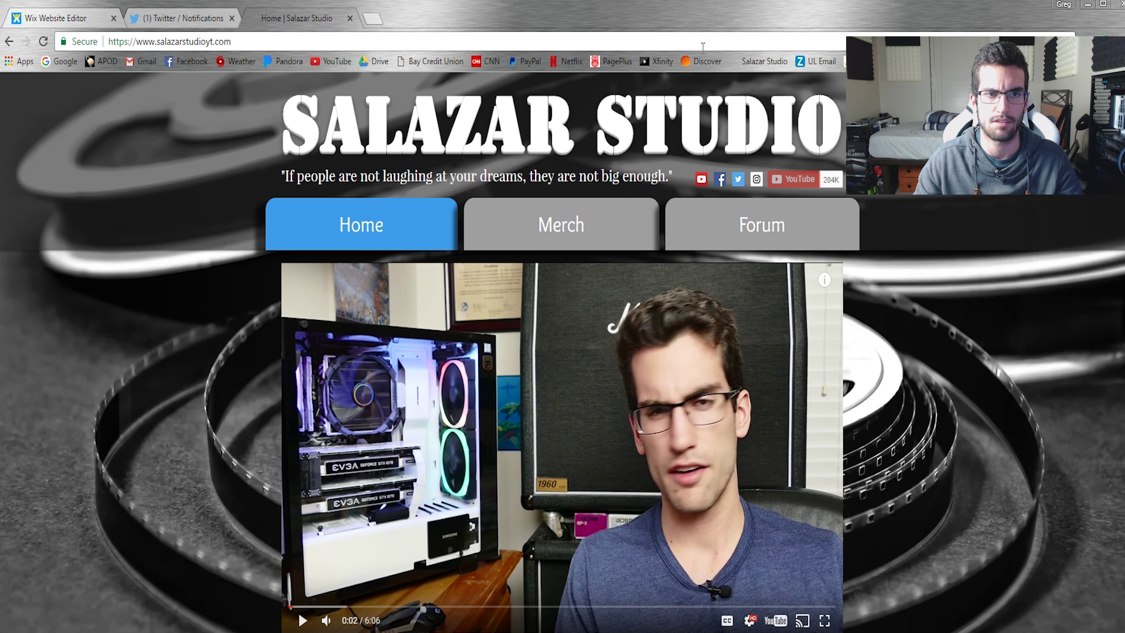
{"action": "key", "text": "F5"}
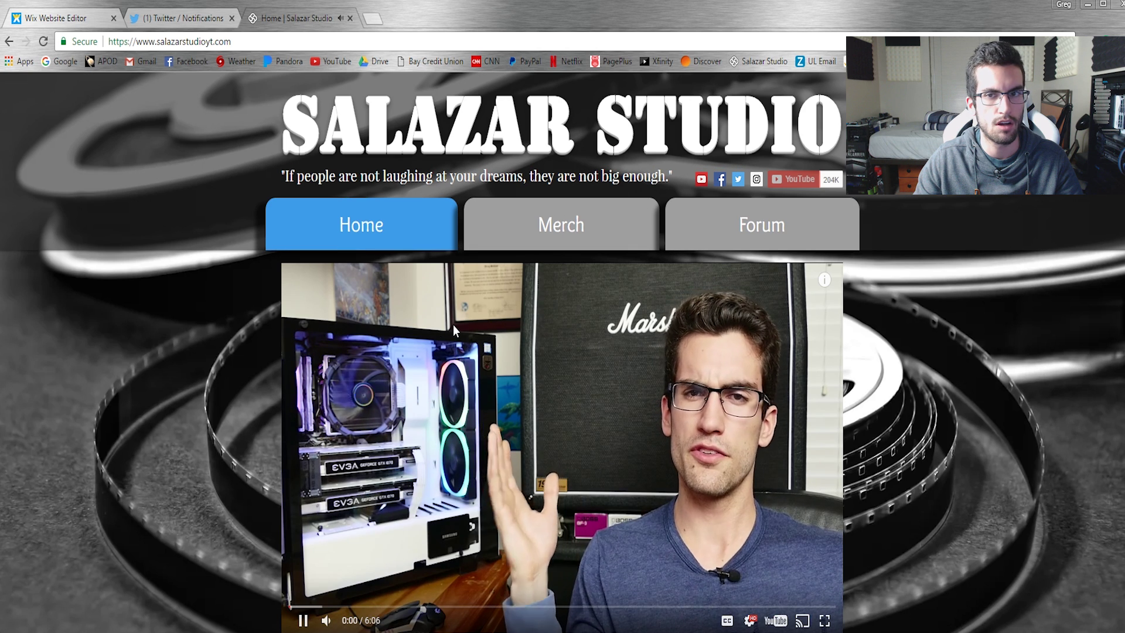
{"action": "key", "text": "space"}
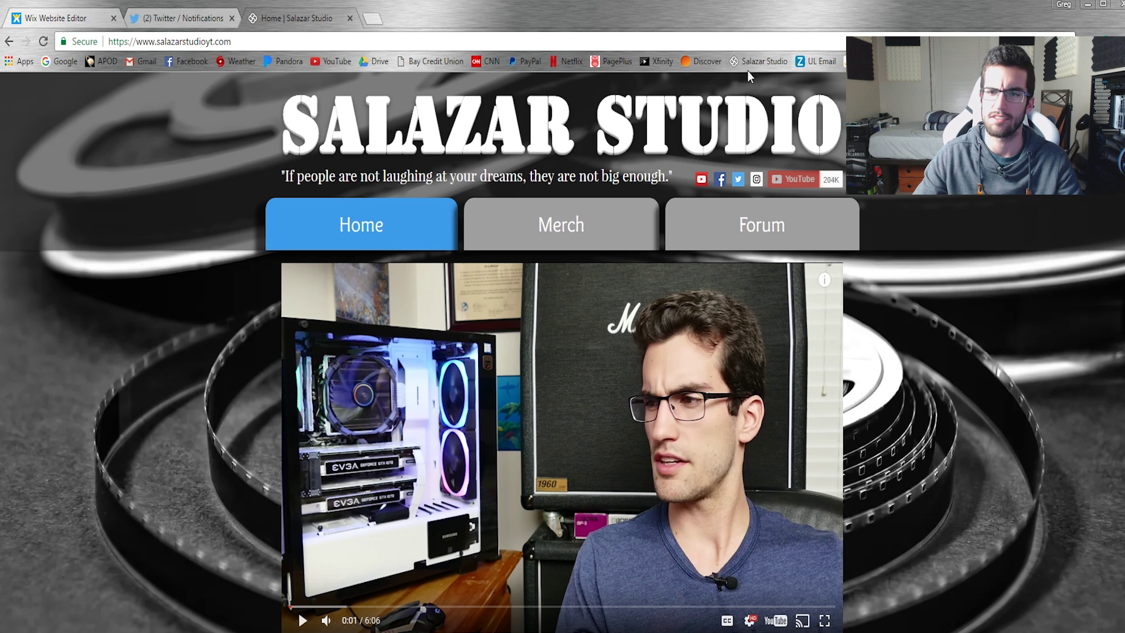
- Switch to the Twitter notifications and reply "Fixed!" to the tweet asking about the page icon
{"action": "left_click", "coordinate": [174, 17]}
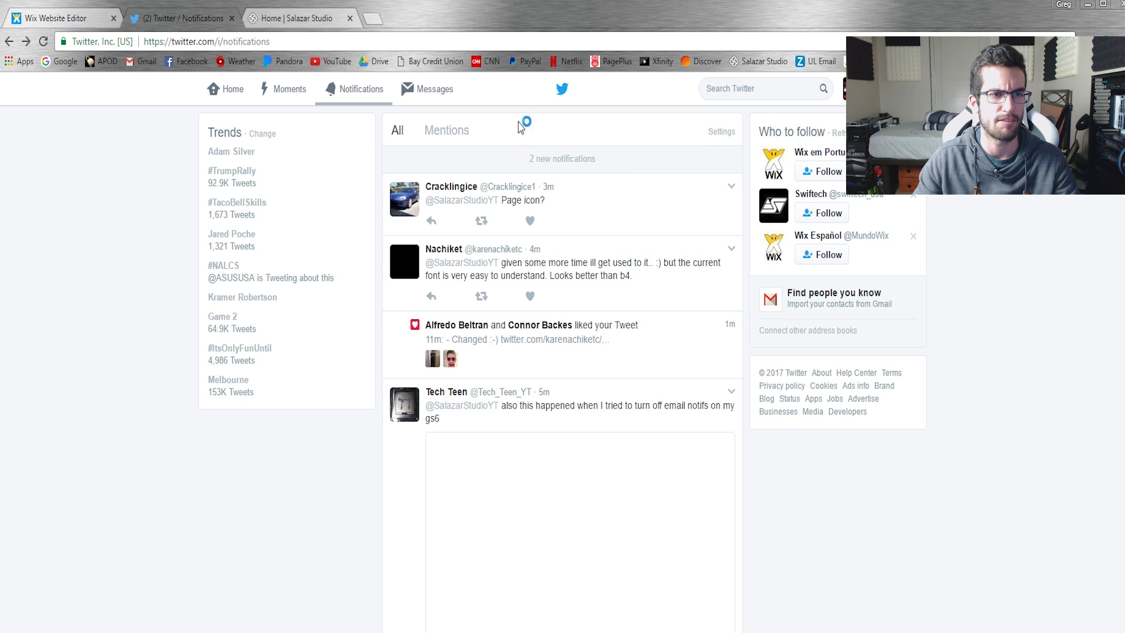
{"action": "left_click", "coordinate": [431, 221]}
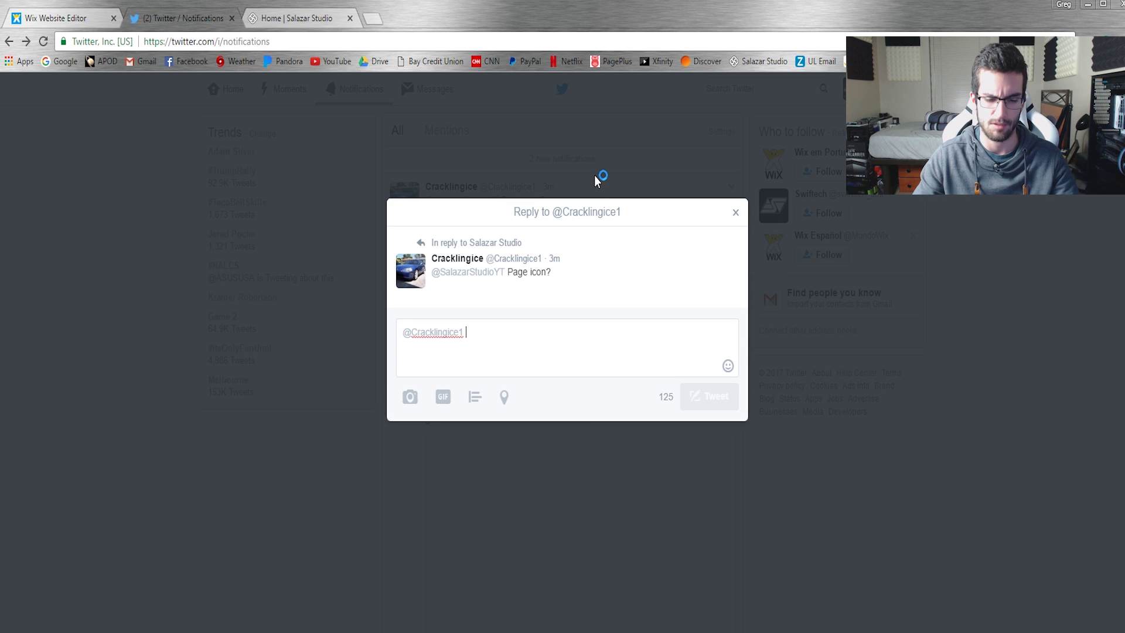
{"action": "type", "text": "Fixed!"}
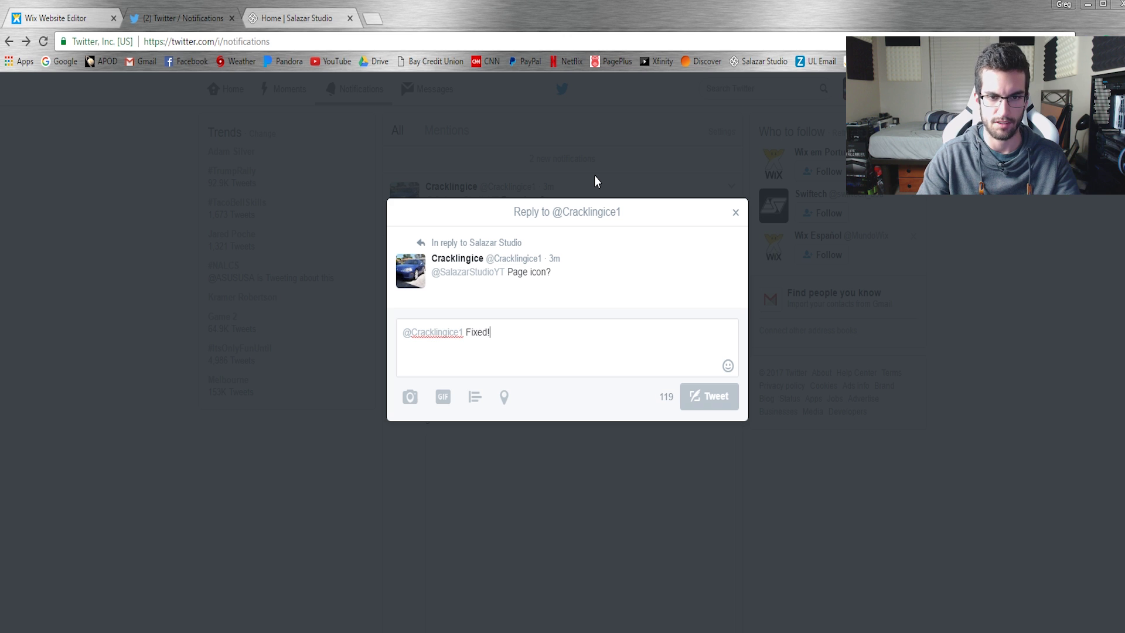
{"action": "left_click", "coordinate": [688, 399]}
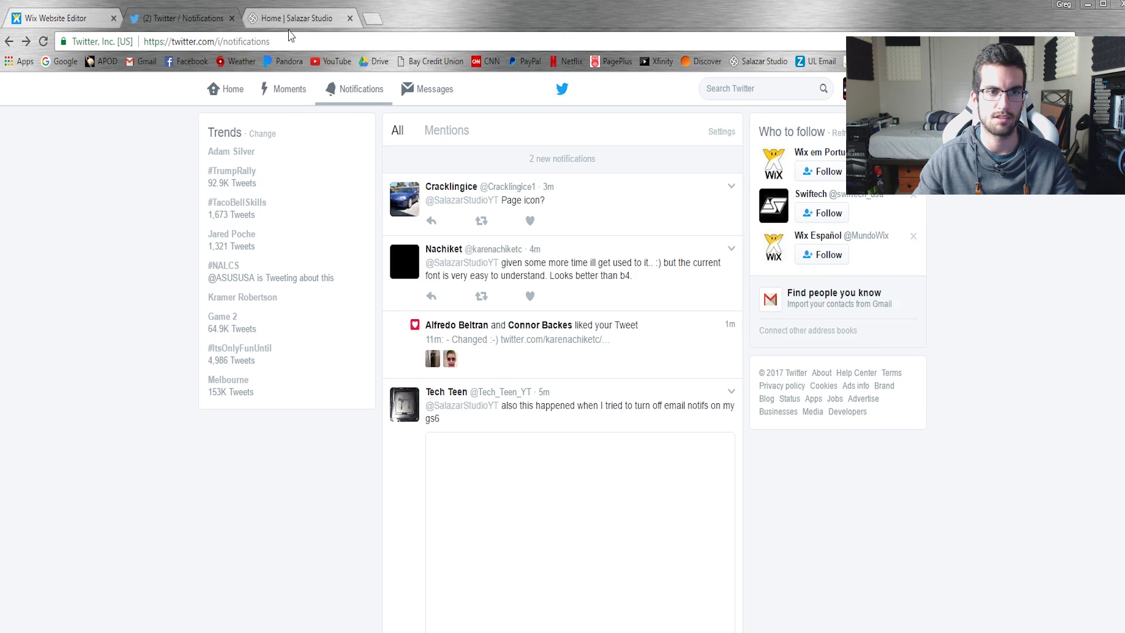
- Look over the published site, the Twitter notifications and the mobile Forum page in the Wix Editor, ending on the published home page
{"action": "left_click", "coordinate": [298, 18]}
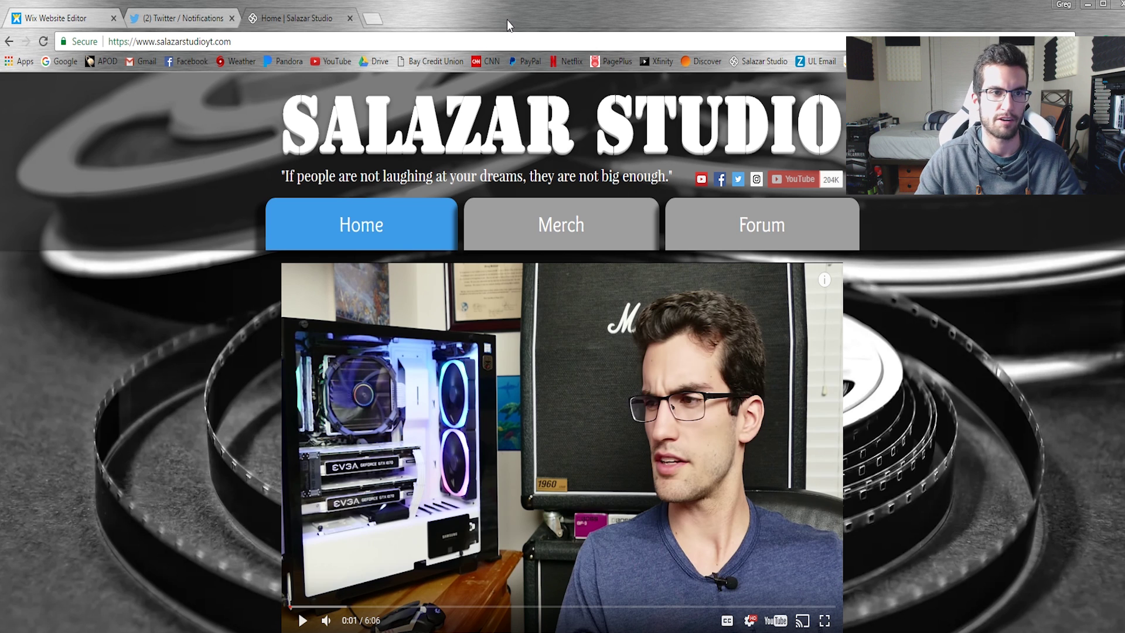
{"action": "left_click", "coordinate": [185, 20]}
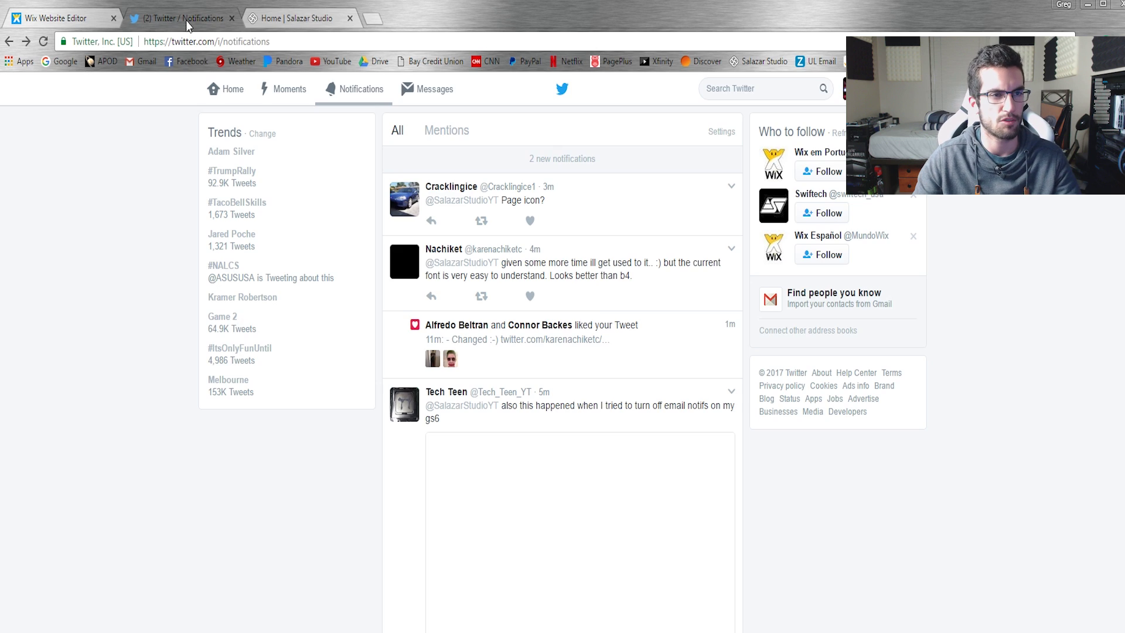
{"action": "left_click", "coordinate": [62, 17]}
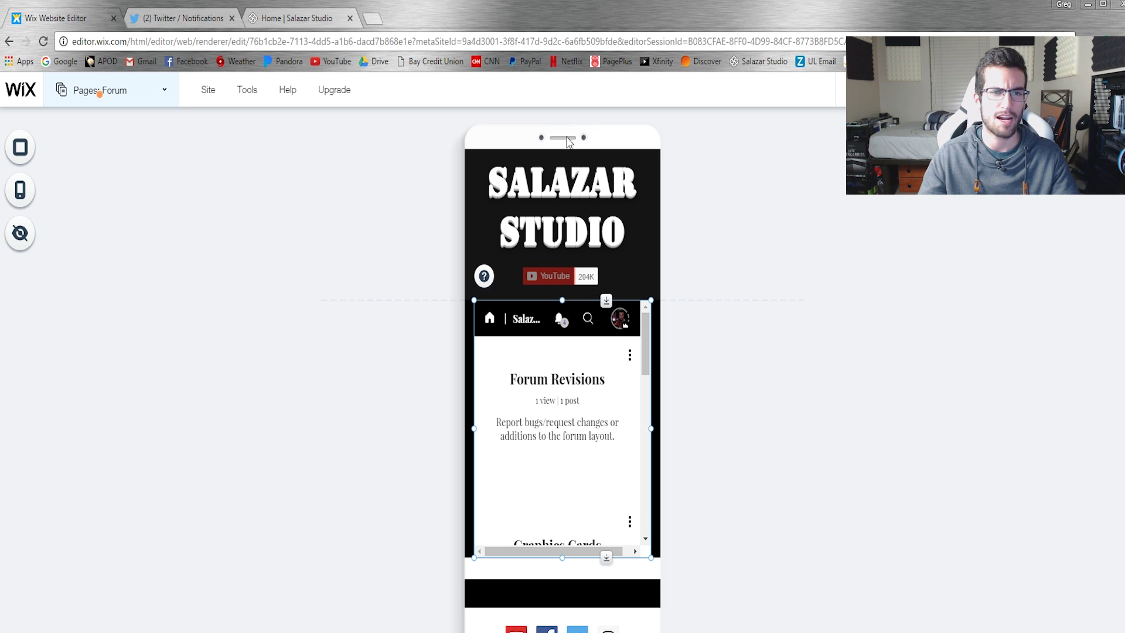
{"action": "left_click", "coordinate": [301, 20]}
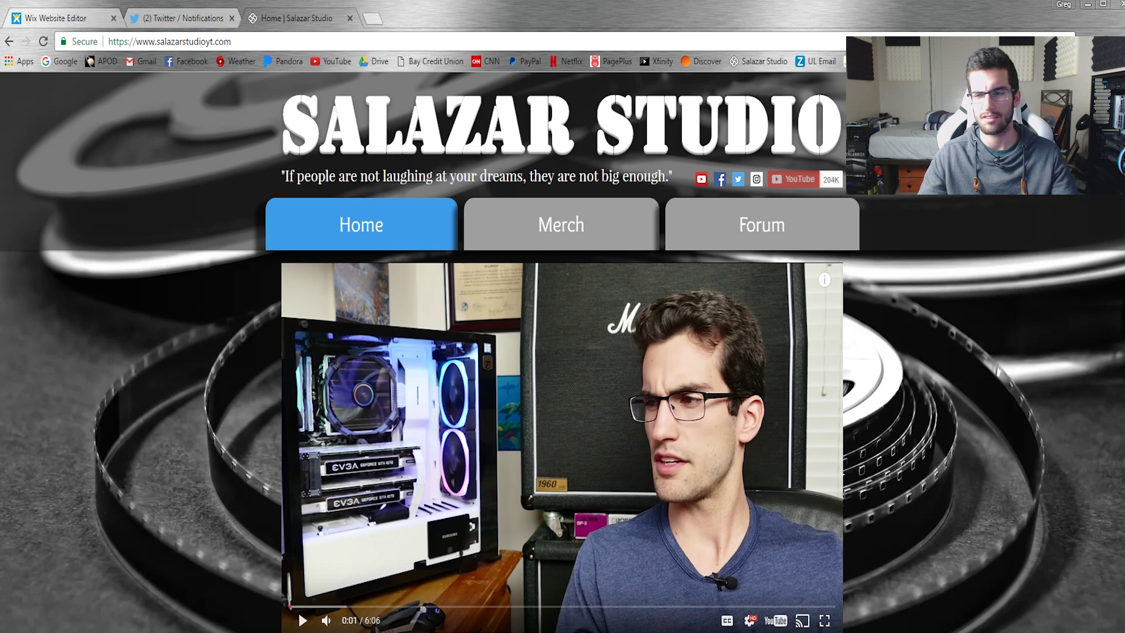